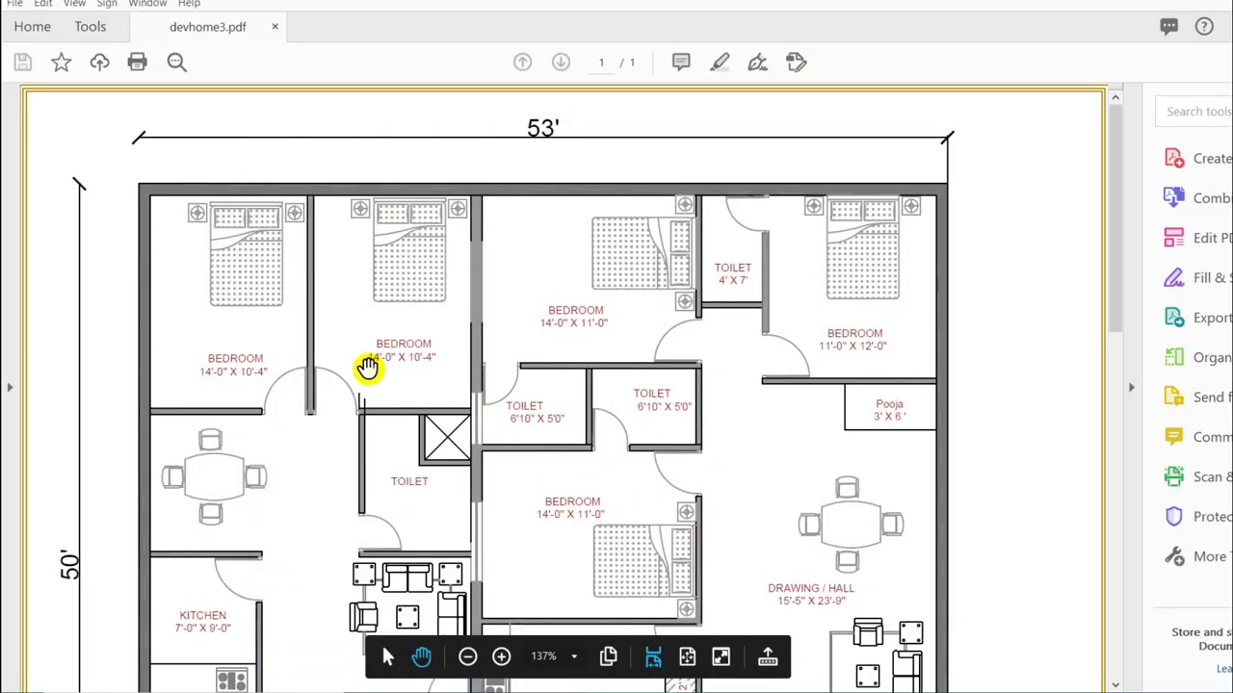
- Zoom out on devhome3.pdf to show the whole 53' × 50' plan down to the Road
ctrl+scroll(441, 361, down, 3)
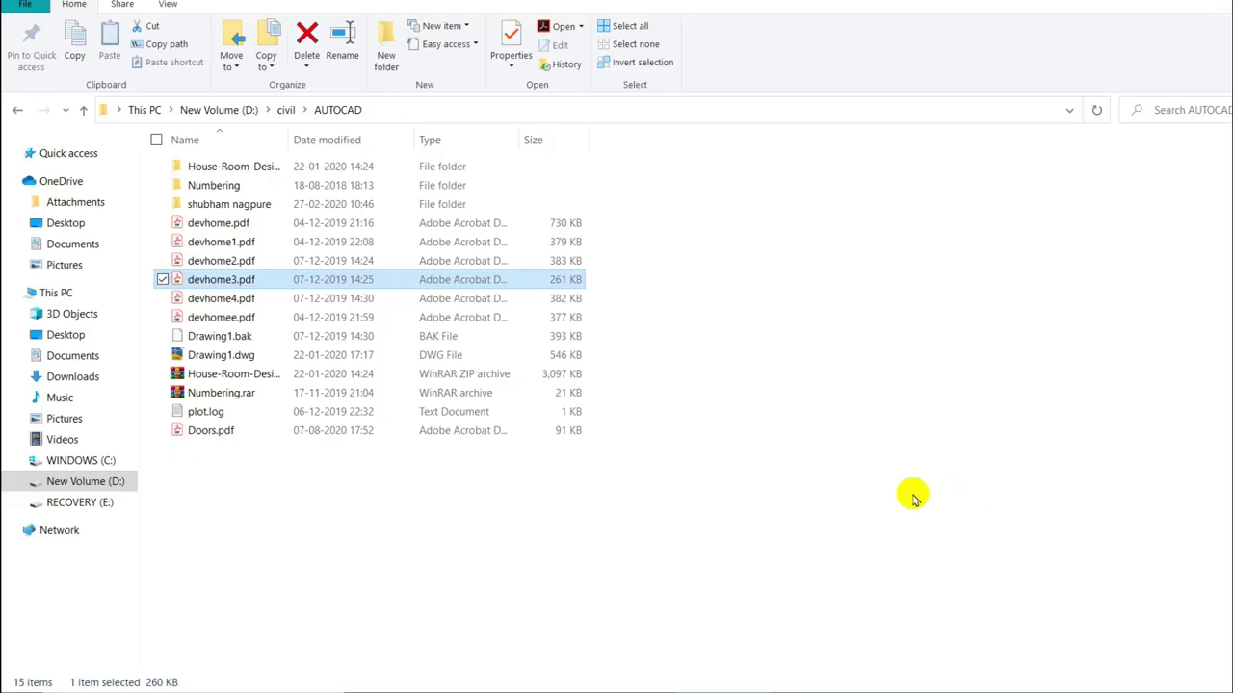
- Drag devhome3.pdf from the AUTOCAD folder onto AutoCAD's Drawing1 window
mouse_move(223, 279)
mouse_down()
mouse_move(448, 410)
mouse_move(436, 371)
mouse_up()
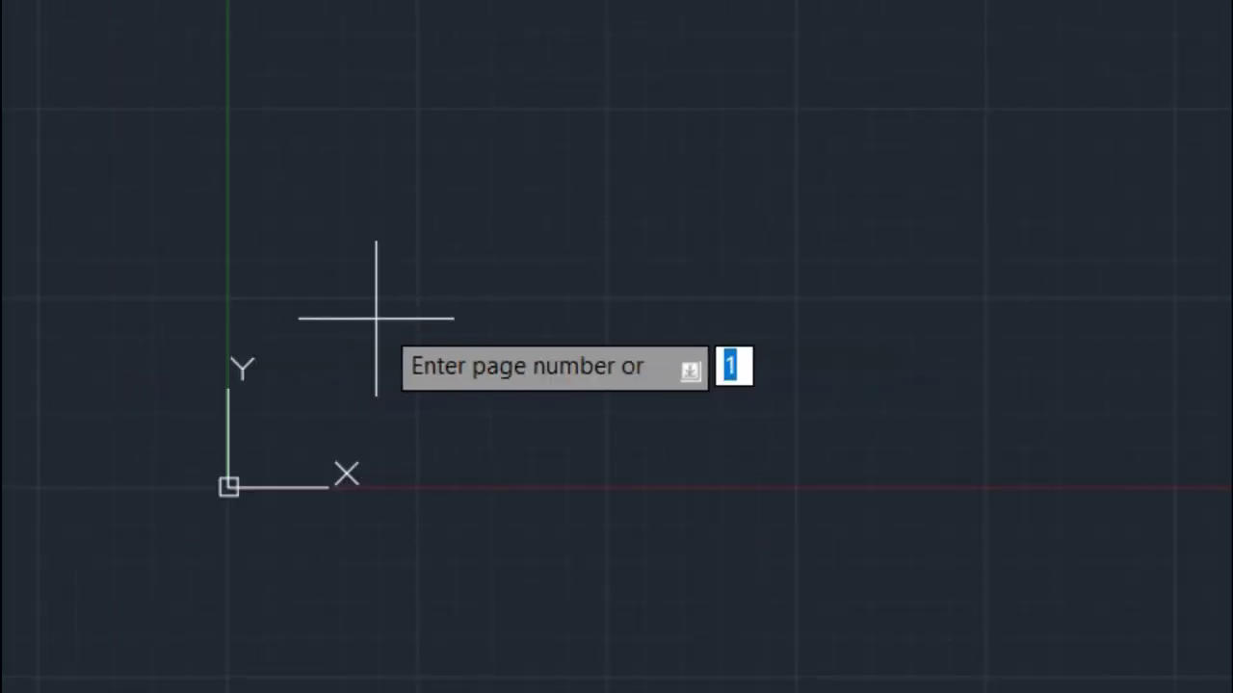
- Attach PDF page 1 at insertion point 0,0, size it on screen, and keep rotation 270
key(Return)
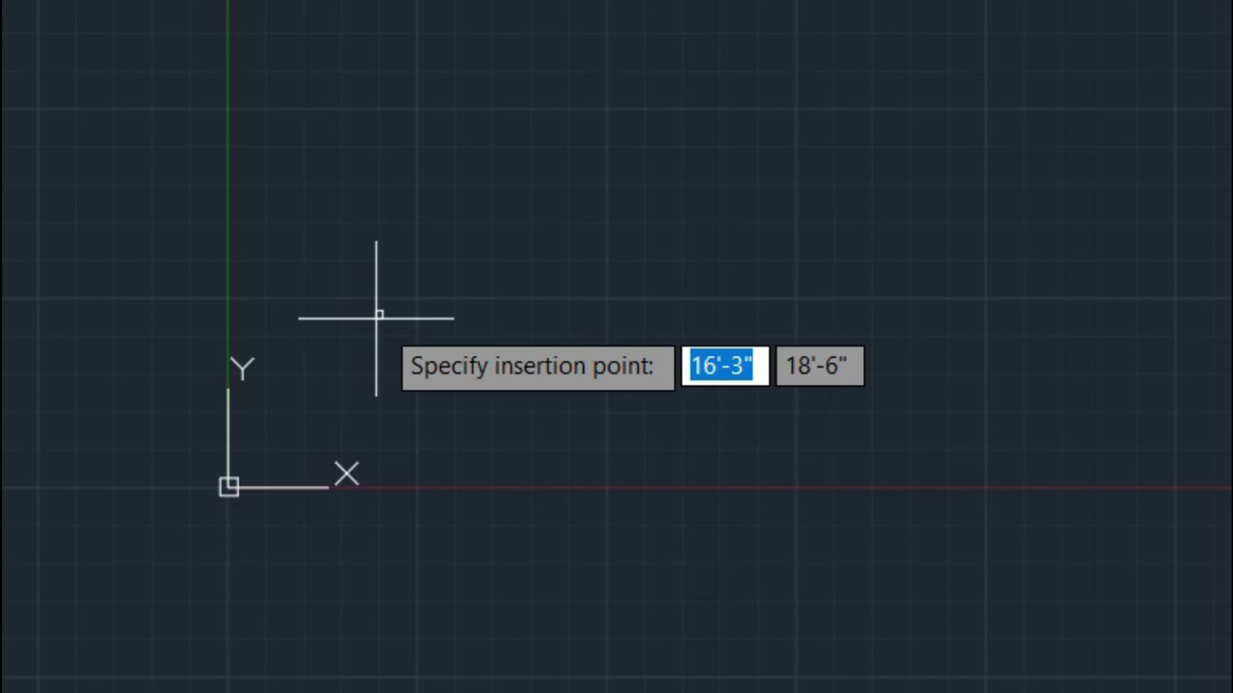
text(0)
key(Tab)
text(0)
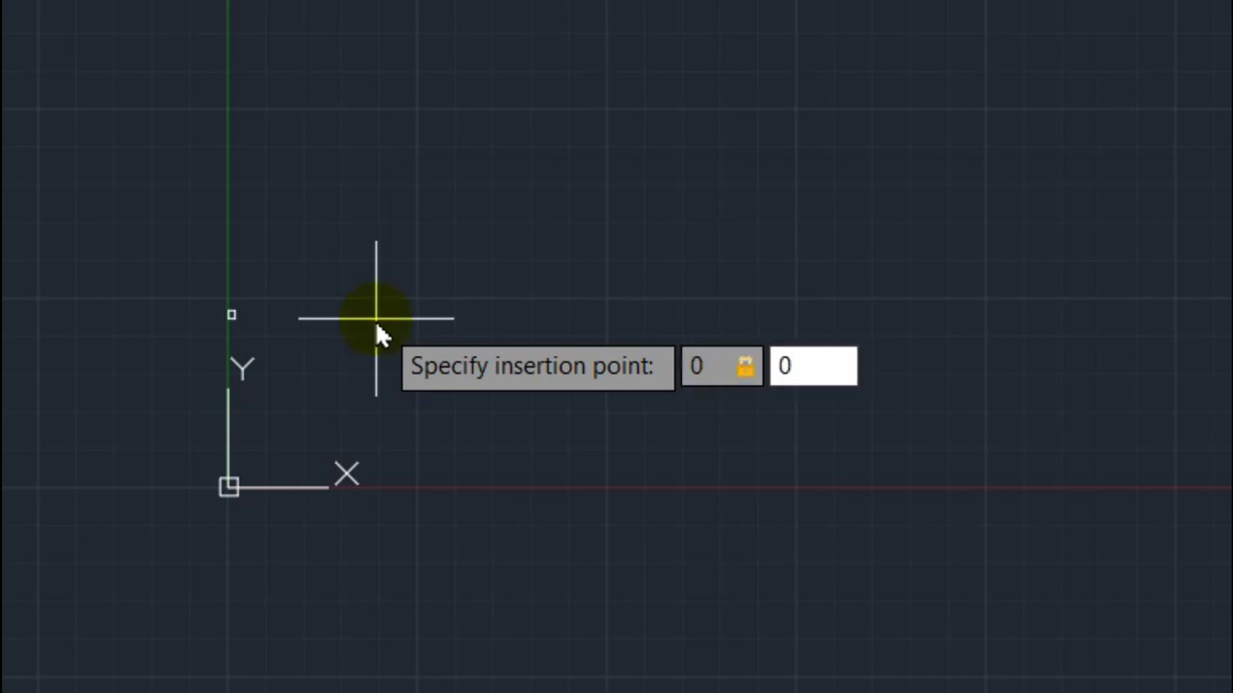
key(Return)
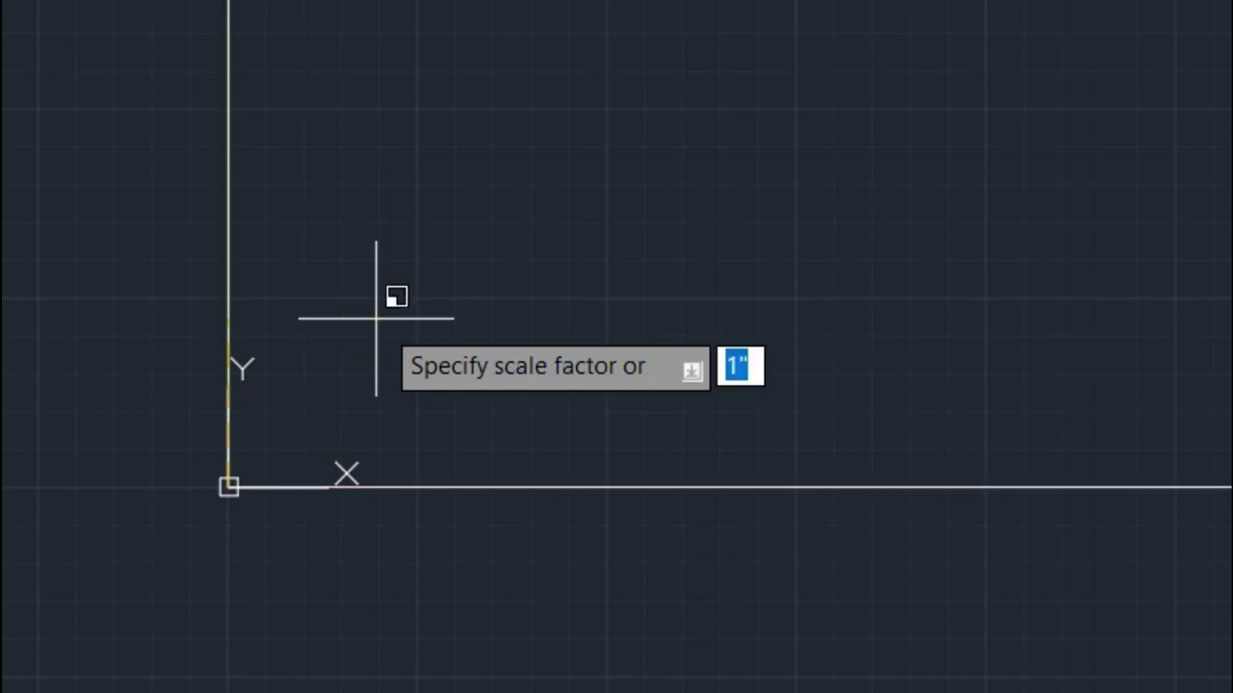
key(Return)
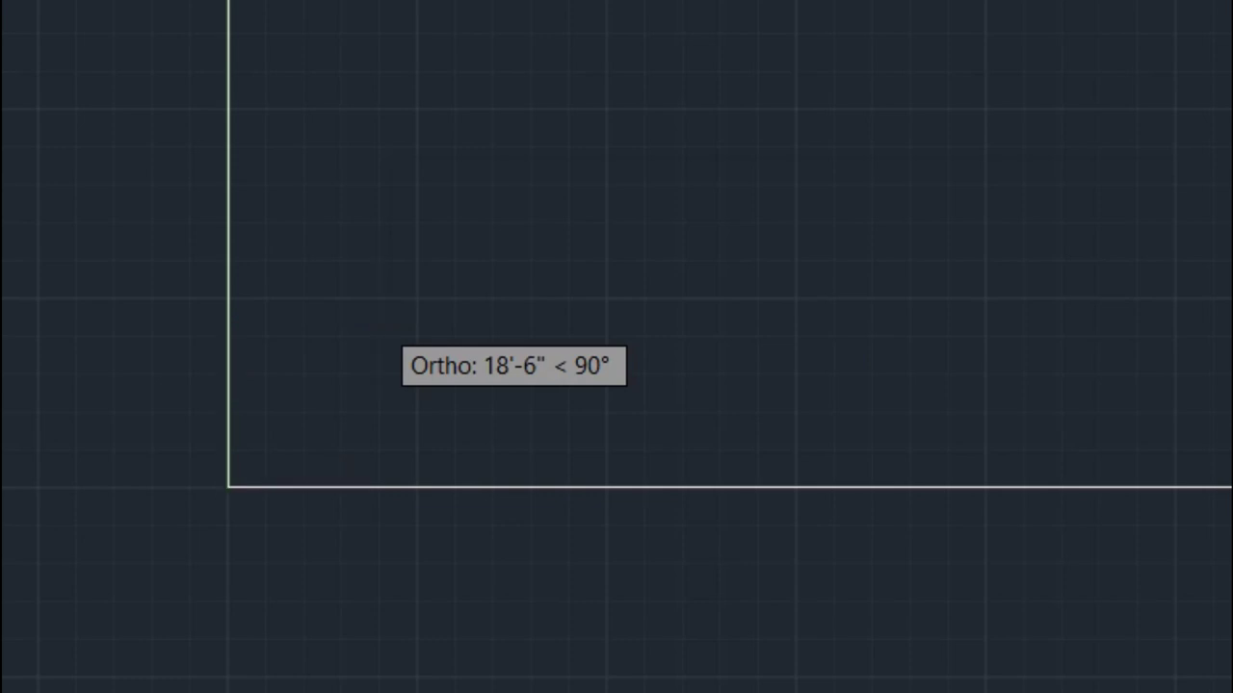
scroll(380, 308, down, 4)
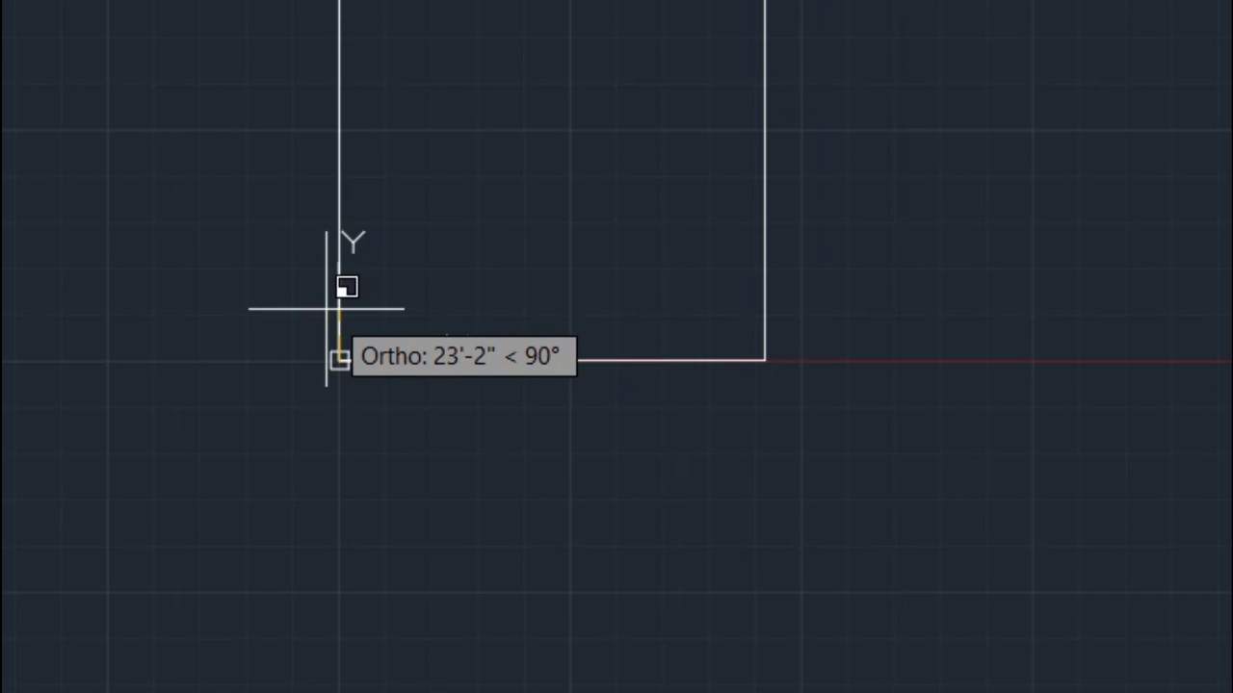
click(326, 308)
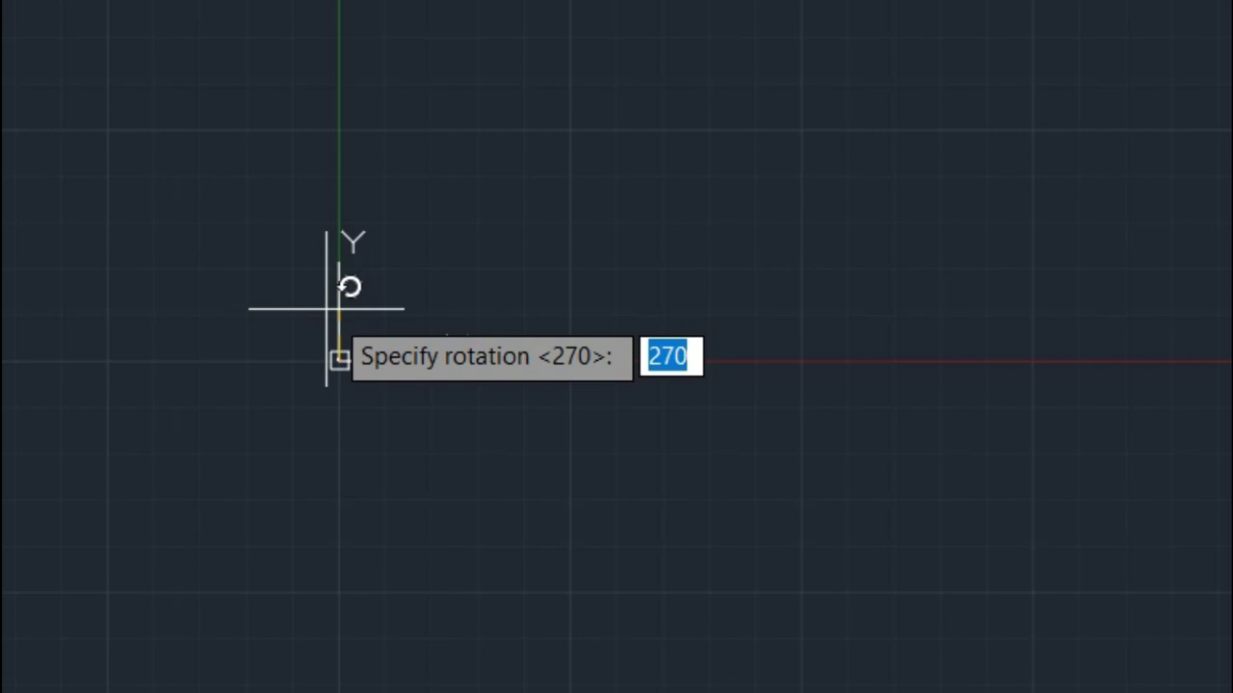
key(Return)
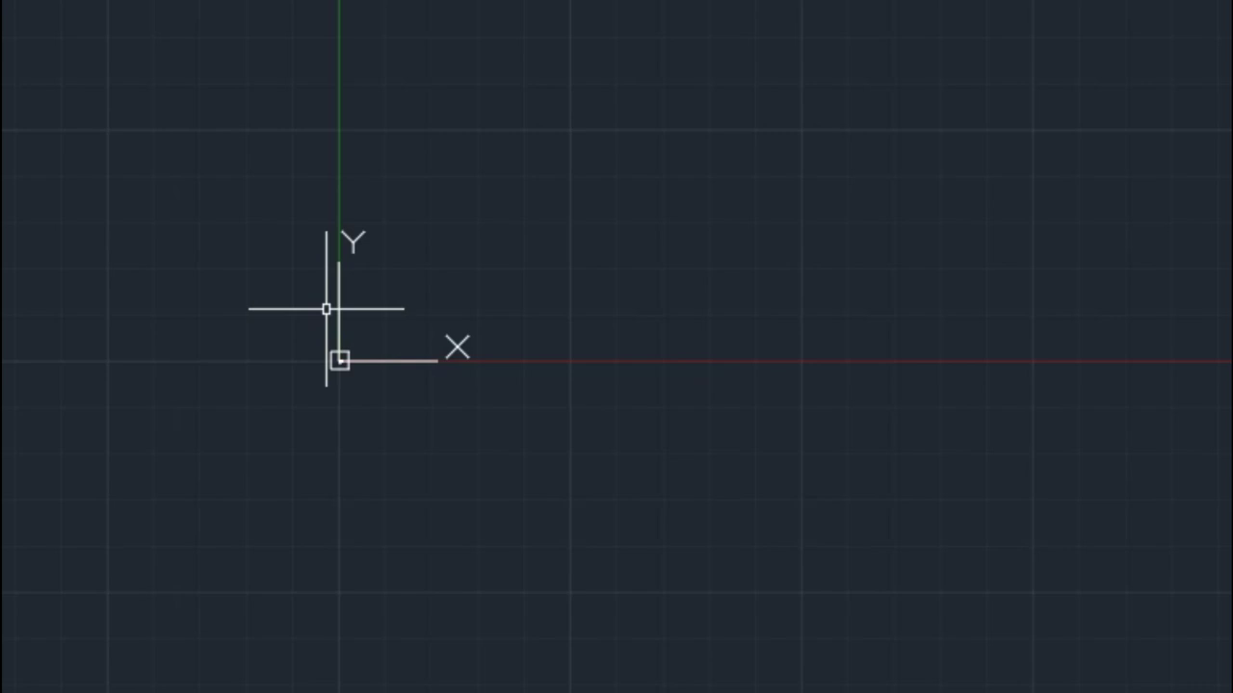
- Rotate the plan underlay 90° about its top-left corner so the Road sits at the bottom
scroll(385, 350, up, 3)
scroll(317, 341, up, 5)
scroll(110, 508, down, 5)
scroll(572, 449, up, 5)
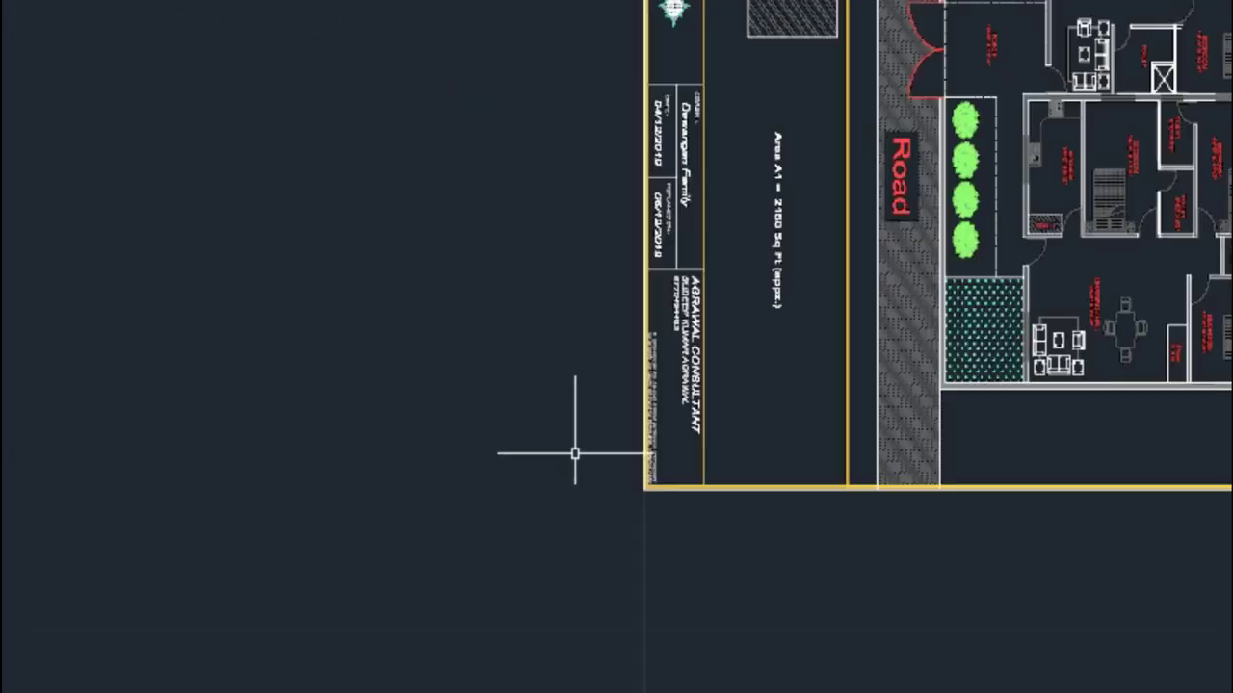
scroll(469, 245, down, 2)
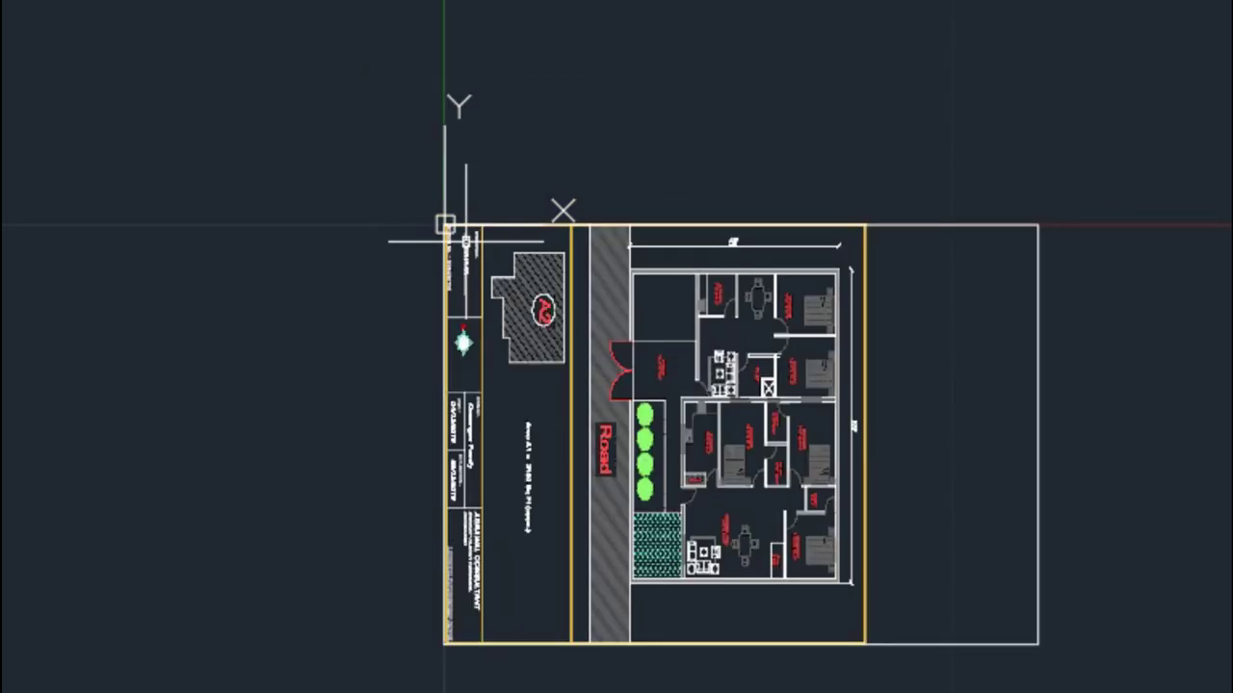
click(270, 75)
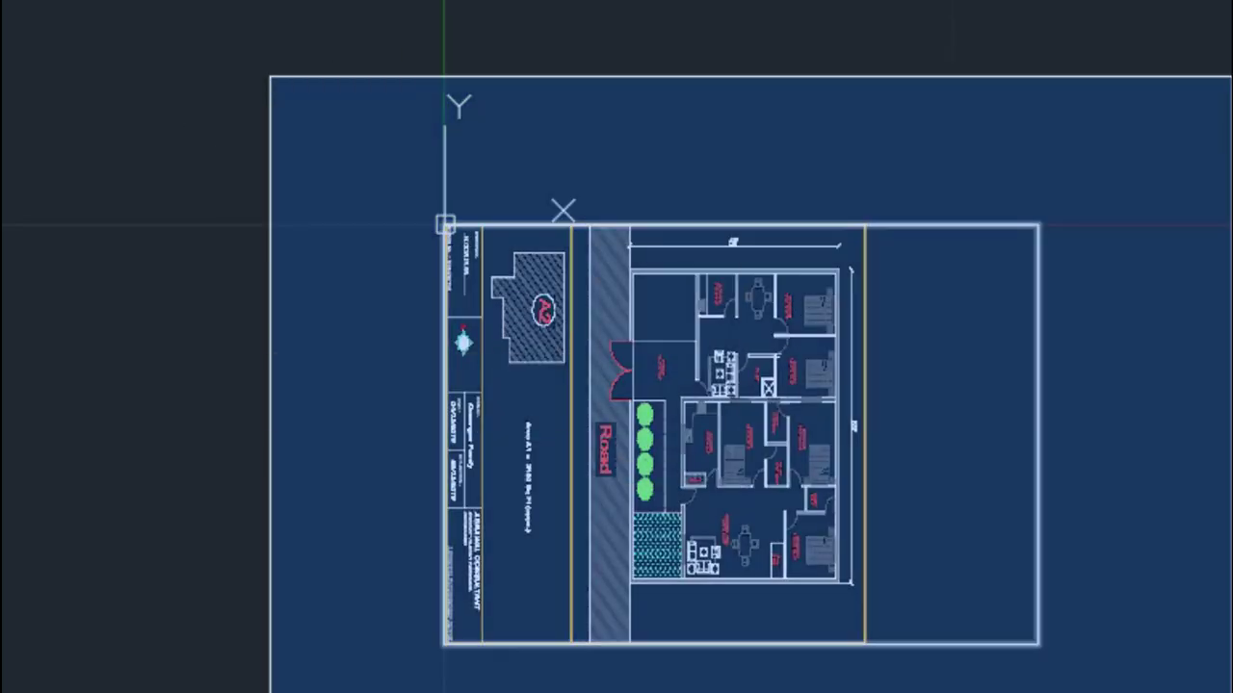
click(1183, 692)
text(ro)
key(Return)
click(445, 224)
click(445, 43)
- Move the whole drawing from its bottom-left corner to a new position
scroll(440, 261, down, 3)
scroll(440, 261, up, 4)
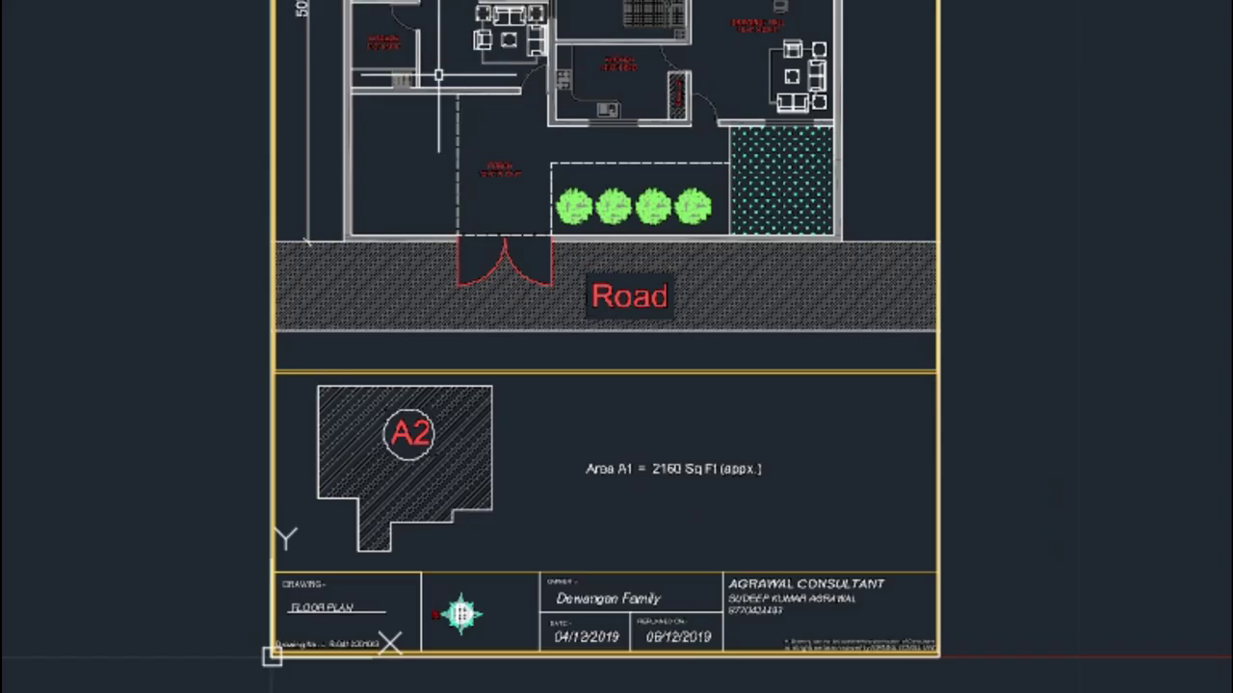
scroll(375, 298, down, 3)
scroll(374, 297, up, 4)
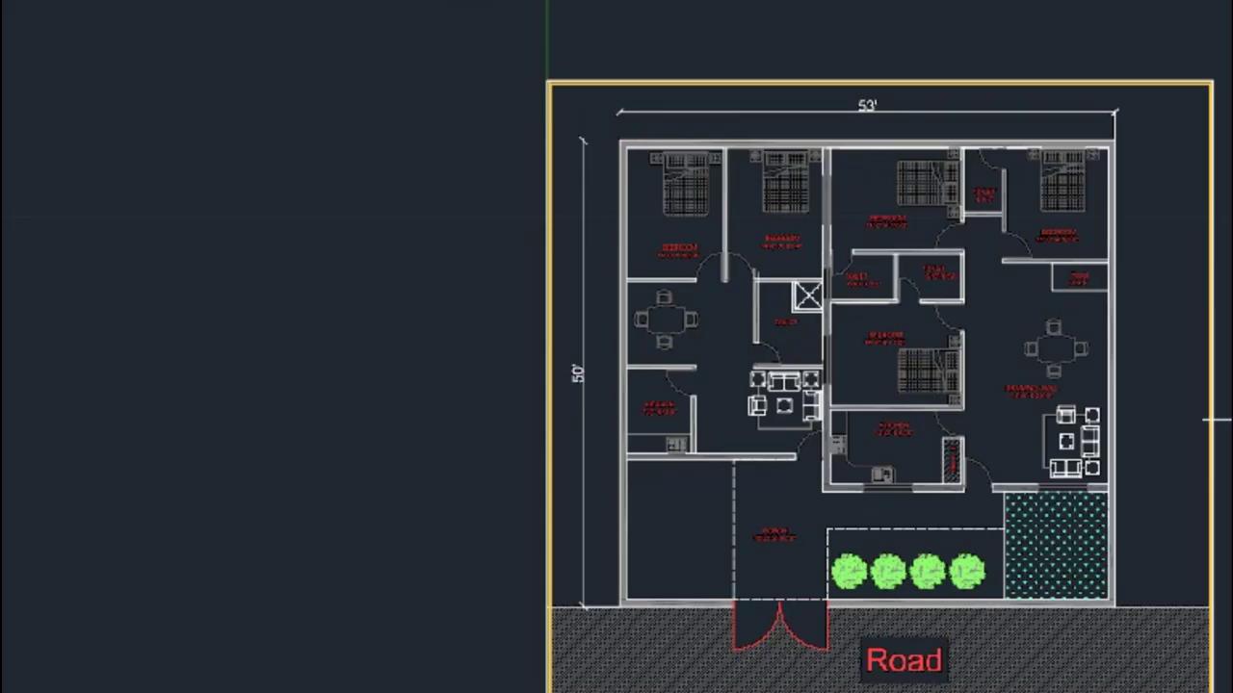
click(1225, 460)
click(582, 123)
scroll(357, 49, down, 1)
scroll(324, 35, down, 2)
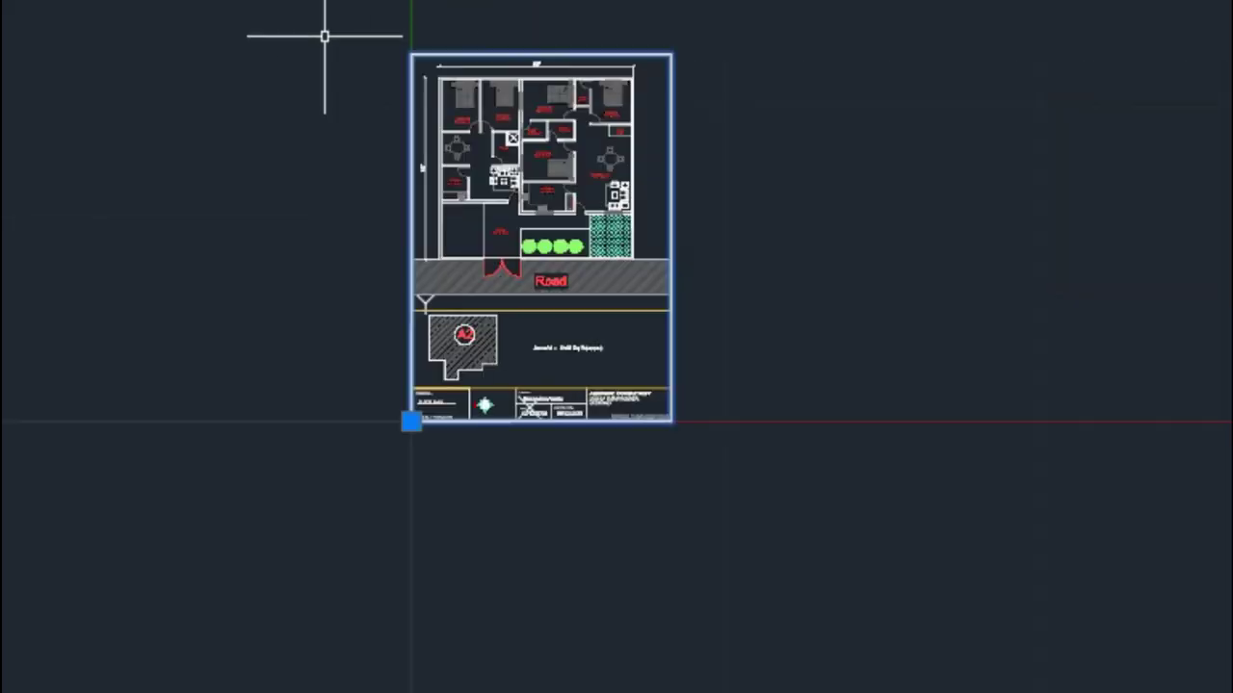
text(m)
key(Return)
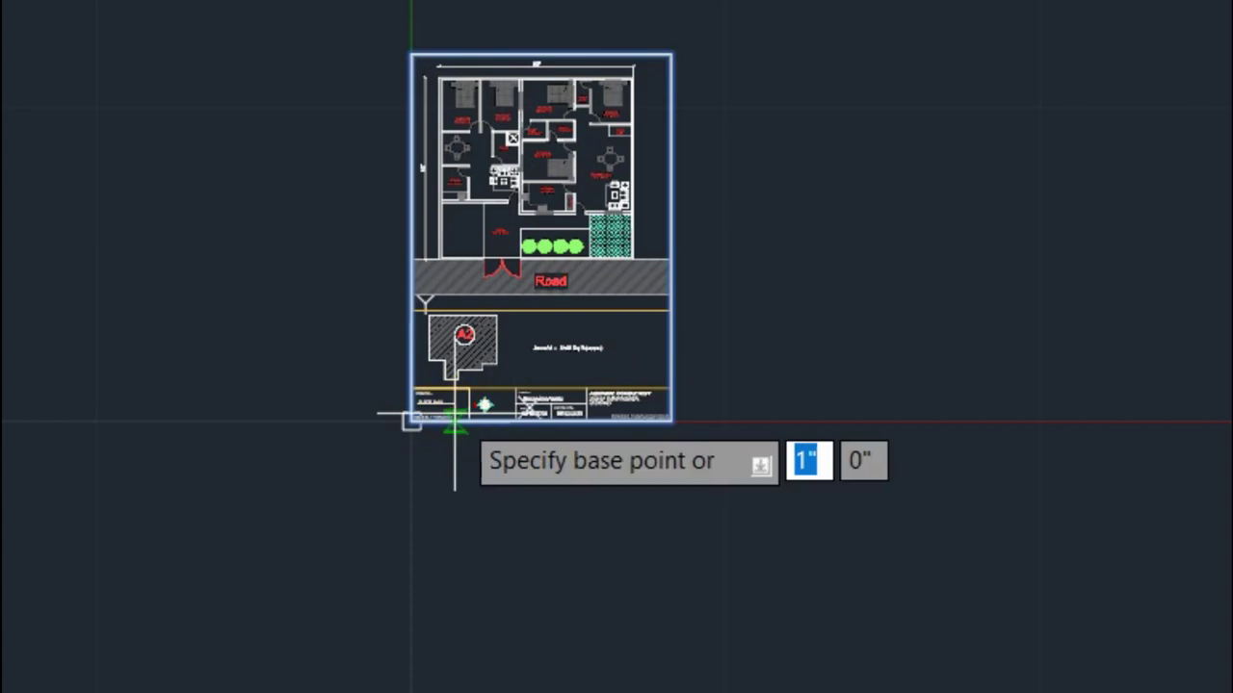
click(411, 421)
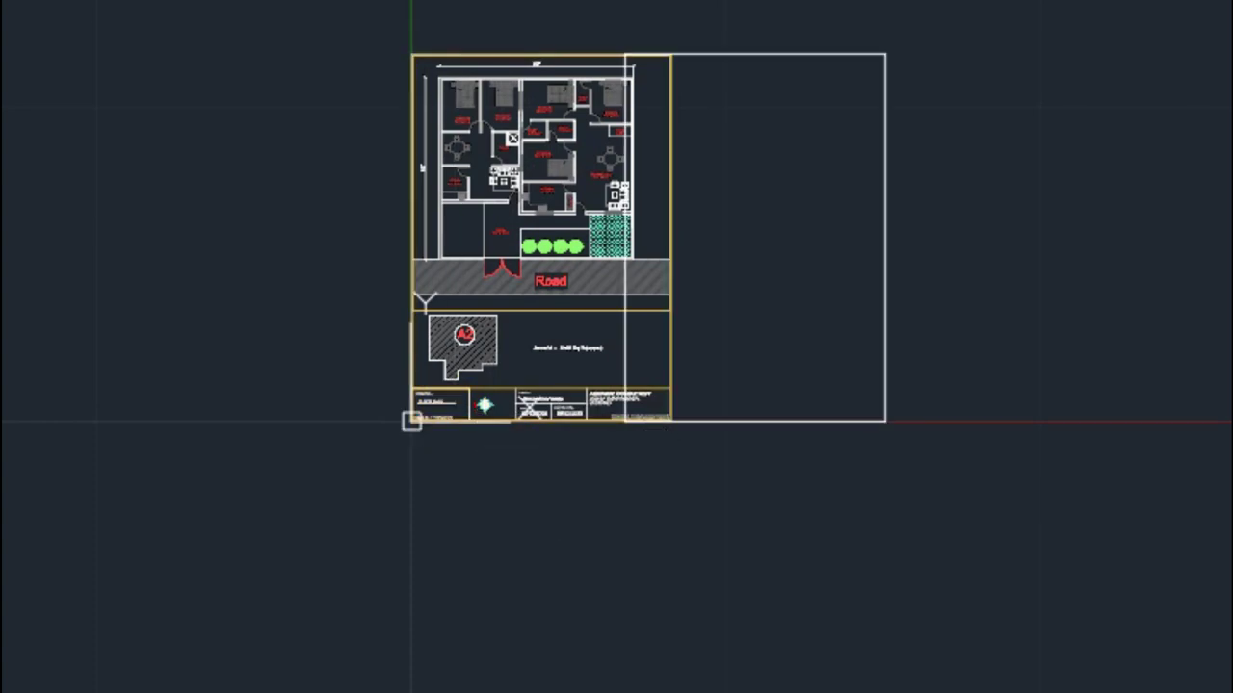
click(626, 465)
scroll(831, 110, up, 3)
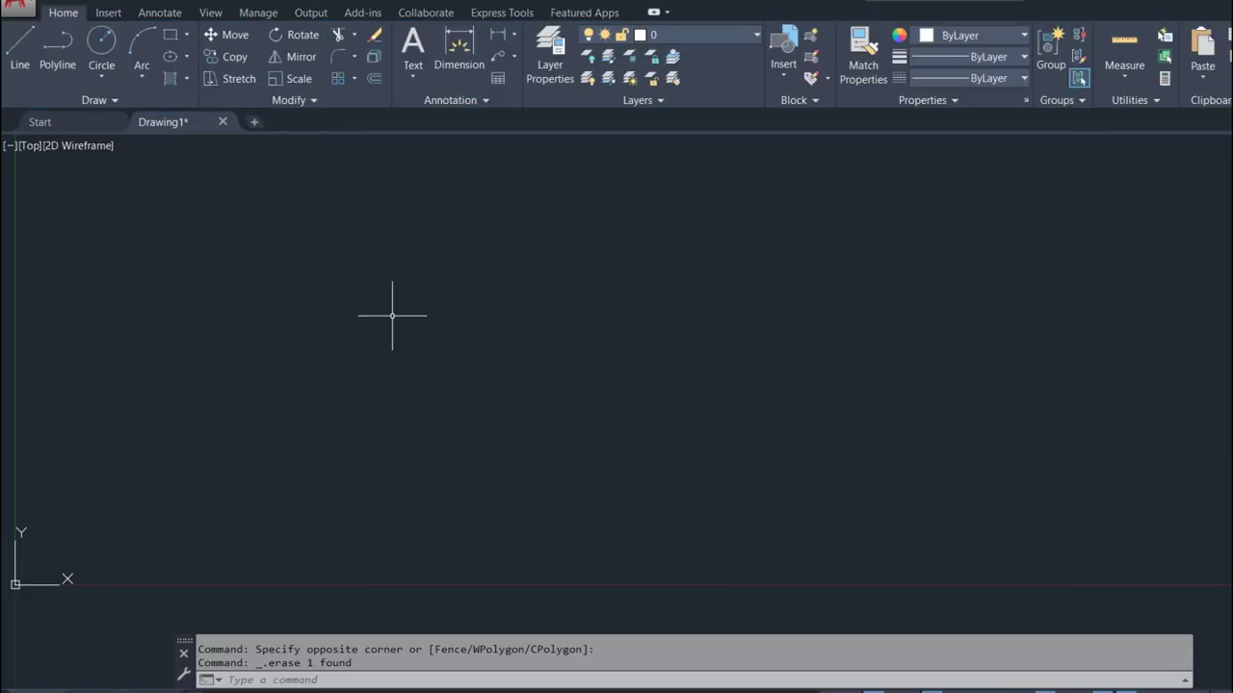
- Use Insert > PDF Import to select and open devhome3.pdf
click(108, 12)
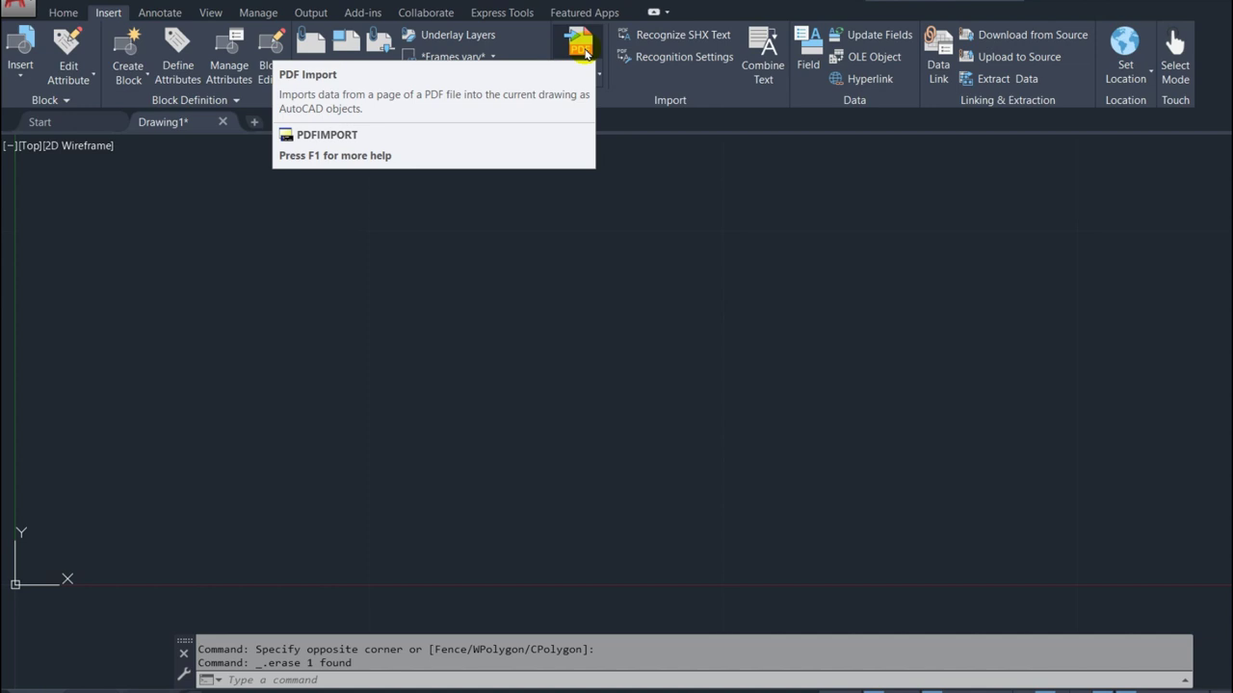
click(581, 48)
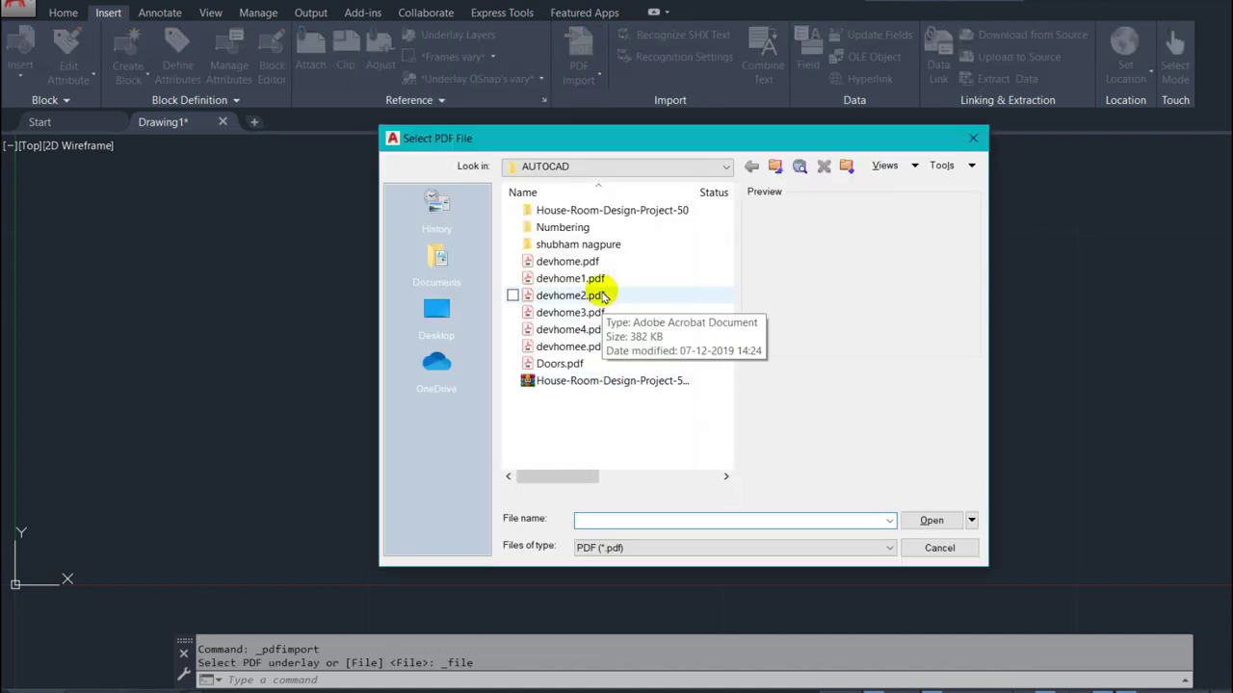
click(597, 316)
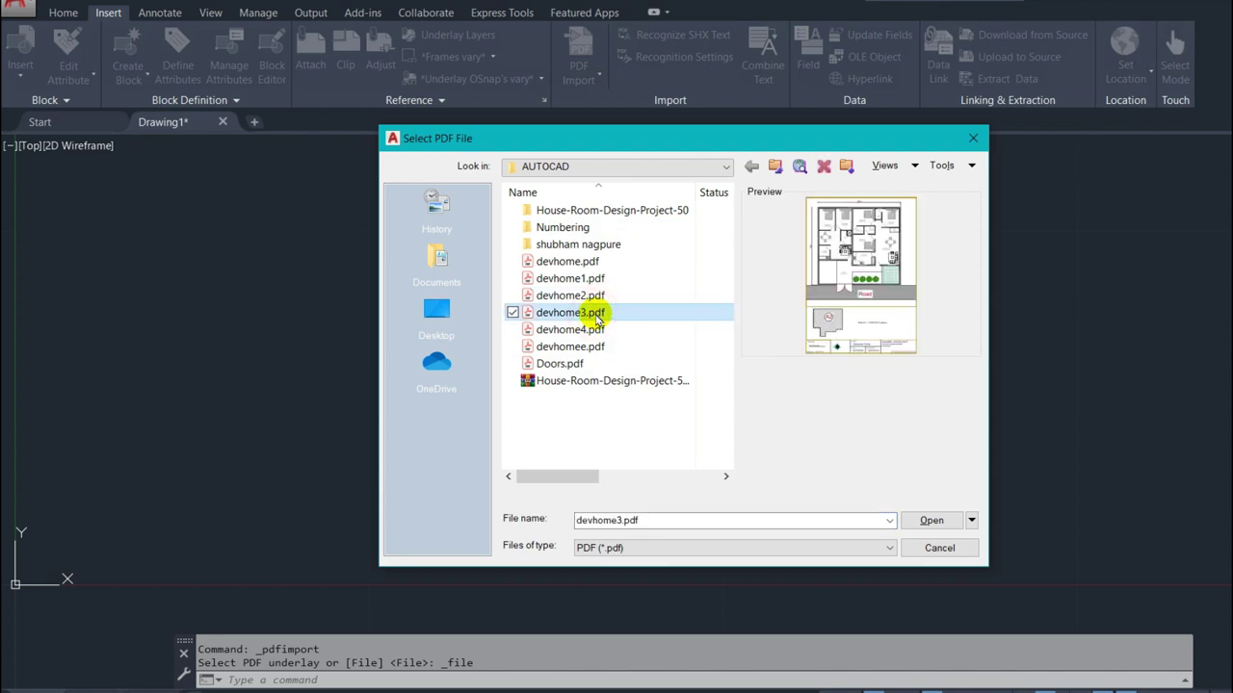
click(932, 521)
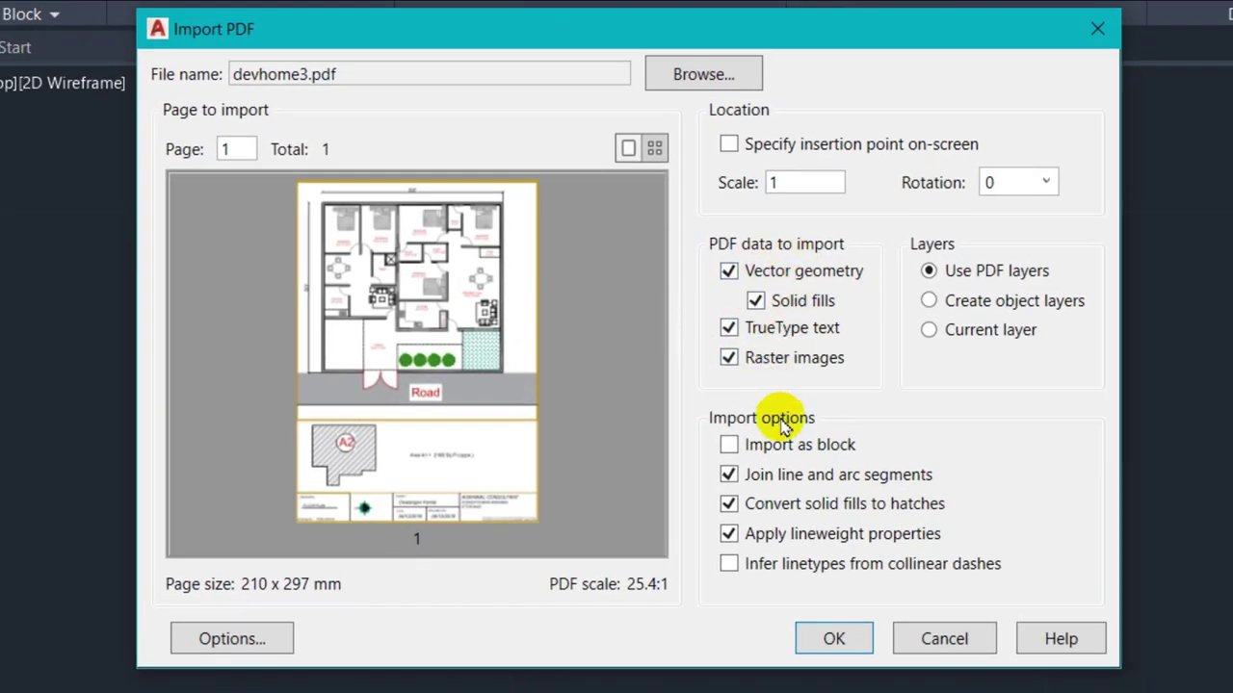
- Import page 1 of devhome3.pdf with Use PDF layers, scale 1 and rotation 0
click(976, 306)
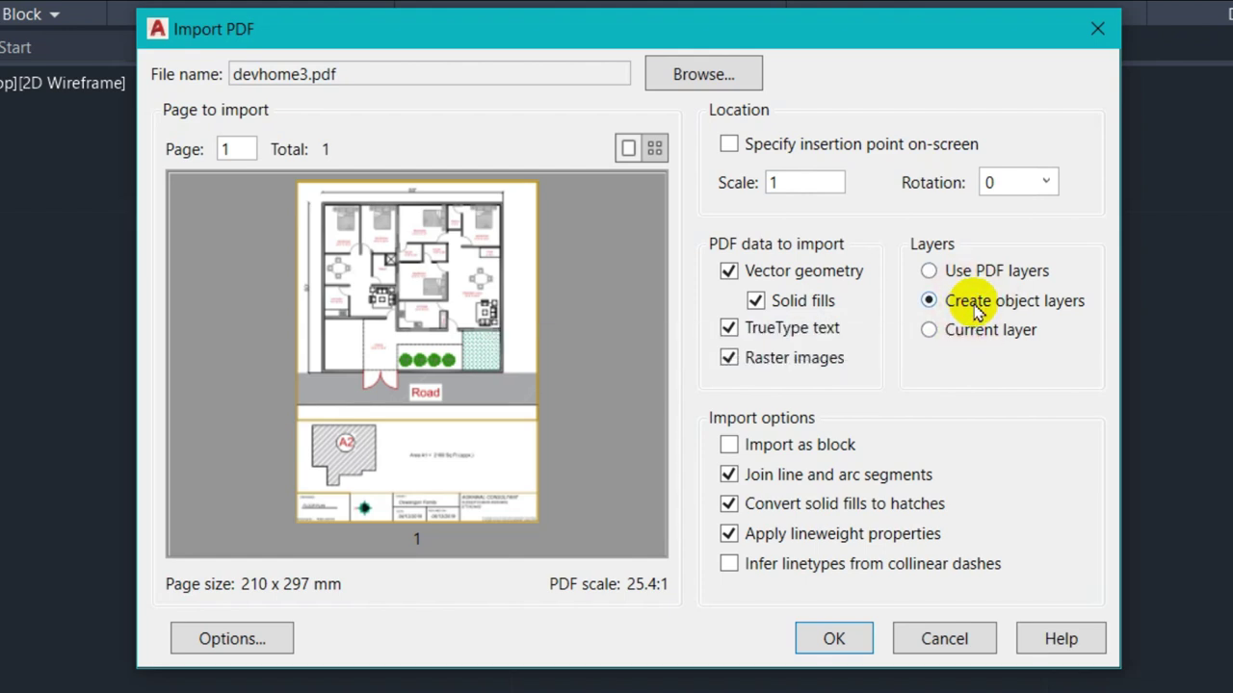
click(1011, 272)
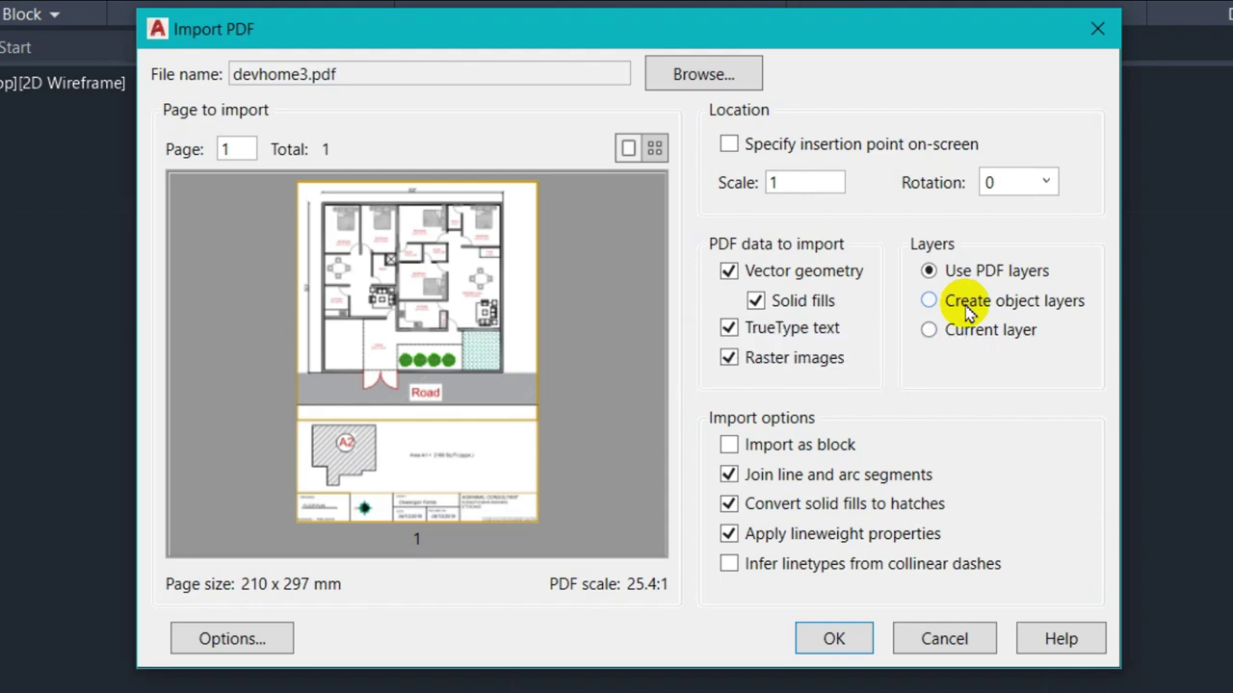
click(808, 182)
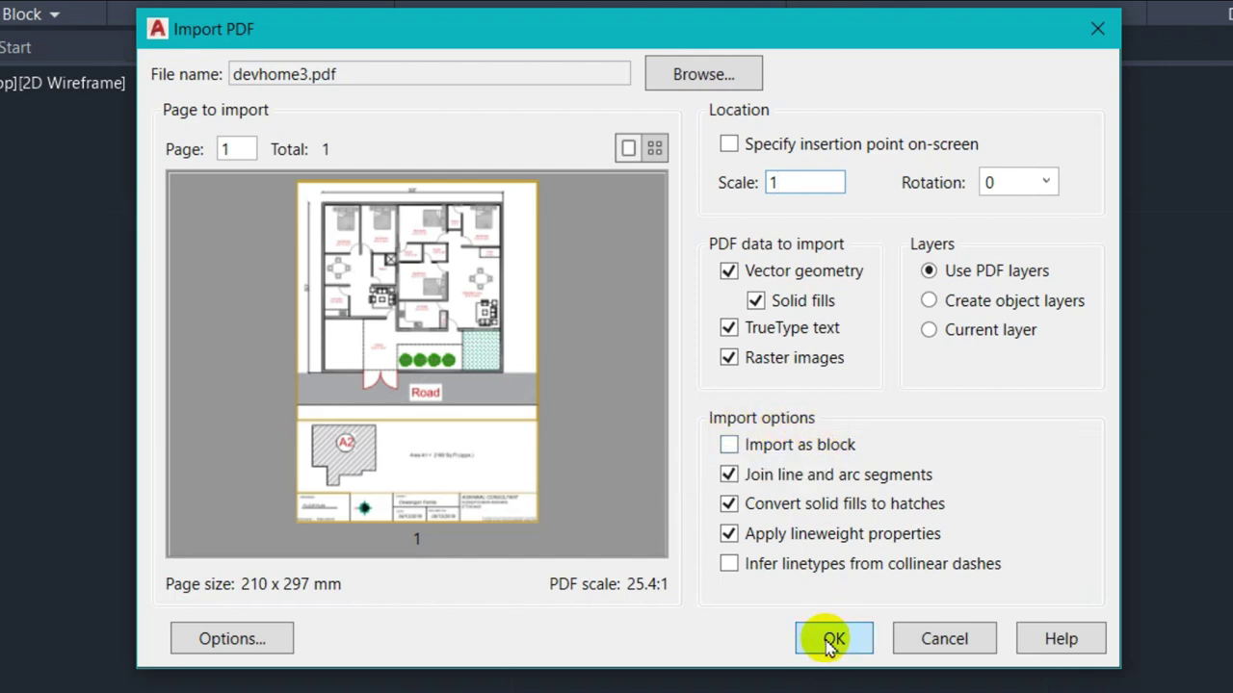
click(830, 642)
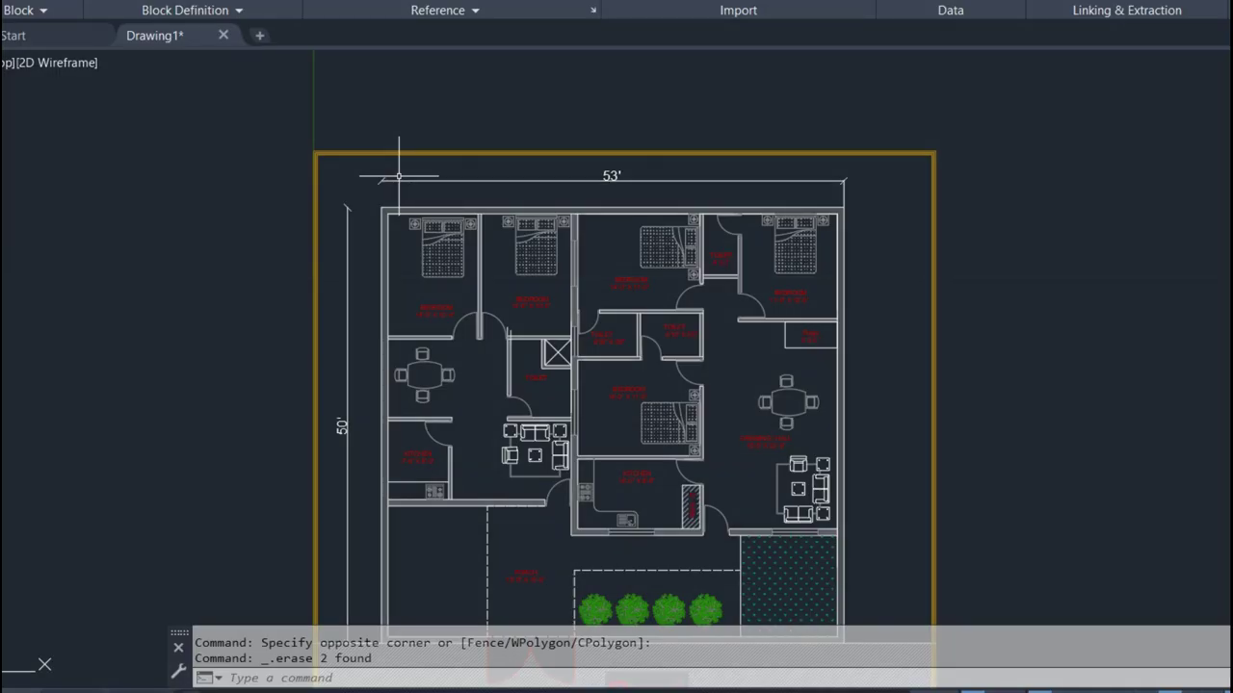
- Inspect the imported BEDROOM label and the import's layers, leaving the text unchanged
scroll(429, 318, up, 5)
scroll(418, 337, up, 5)
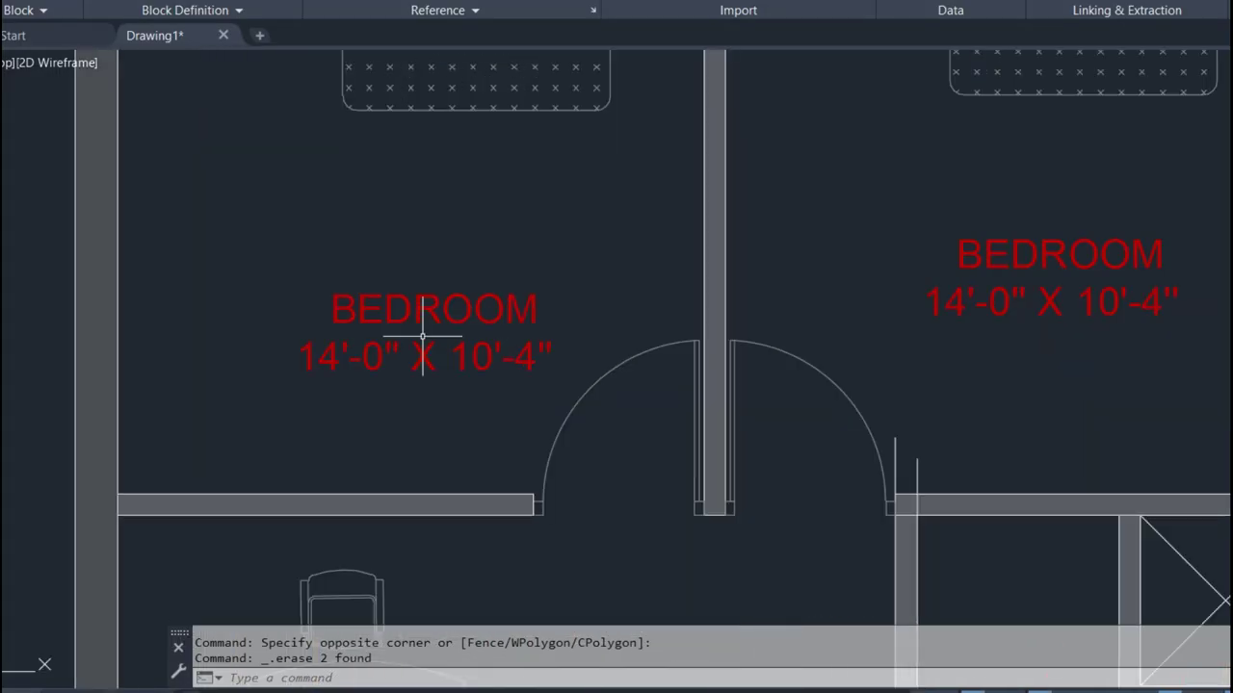
double_click(390, 310)
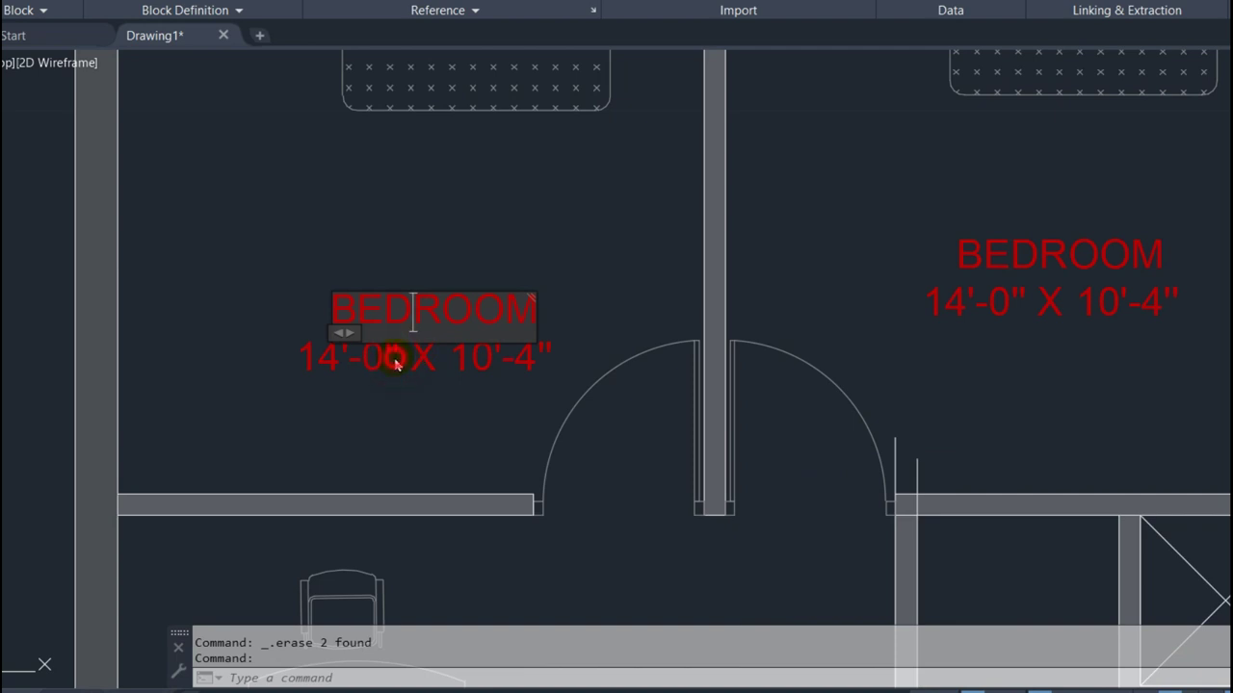
key(Delete)
key(Escape)
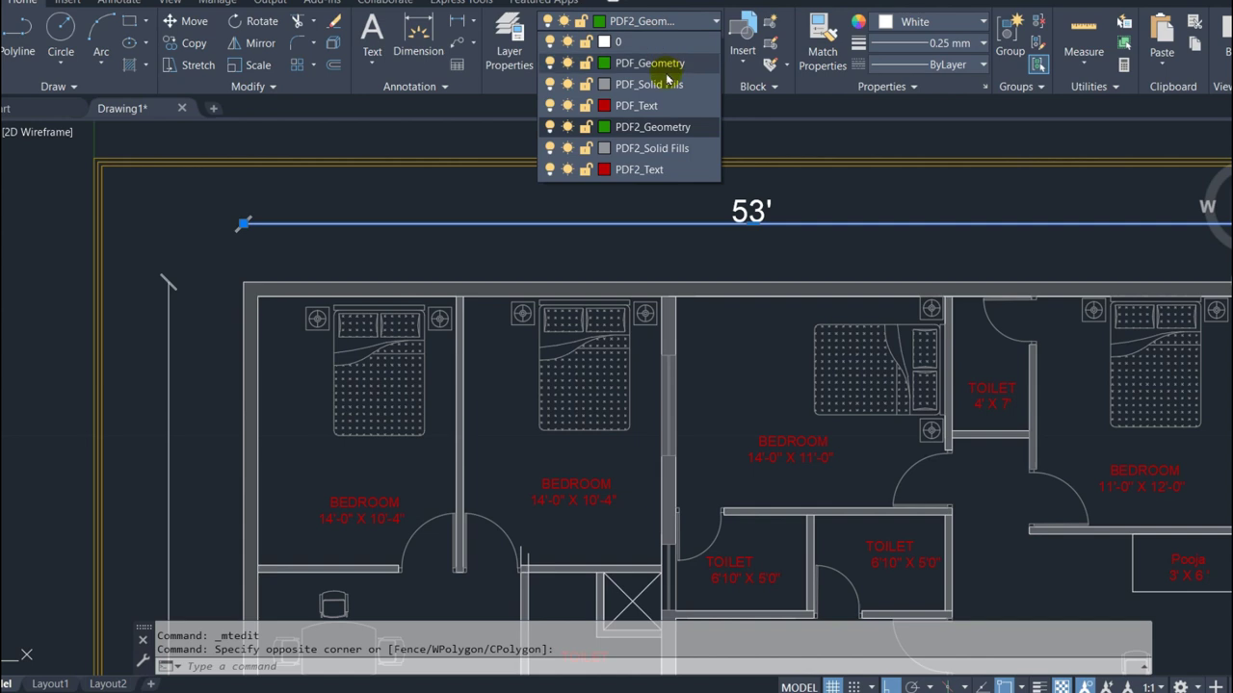
click(651, 172)
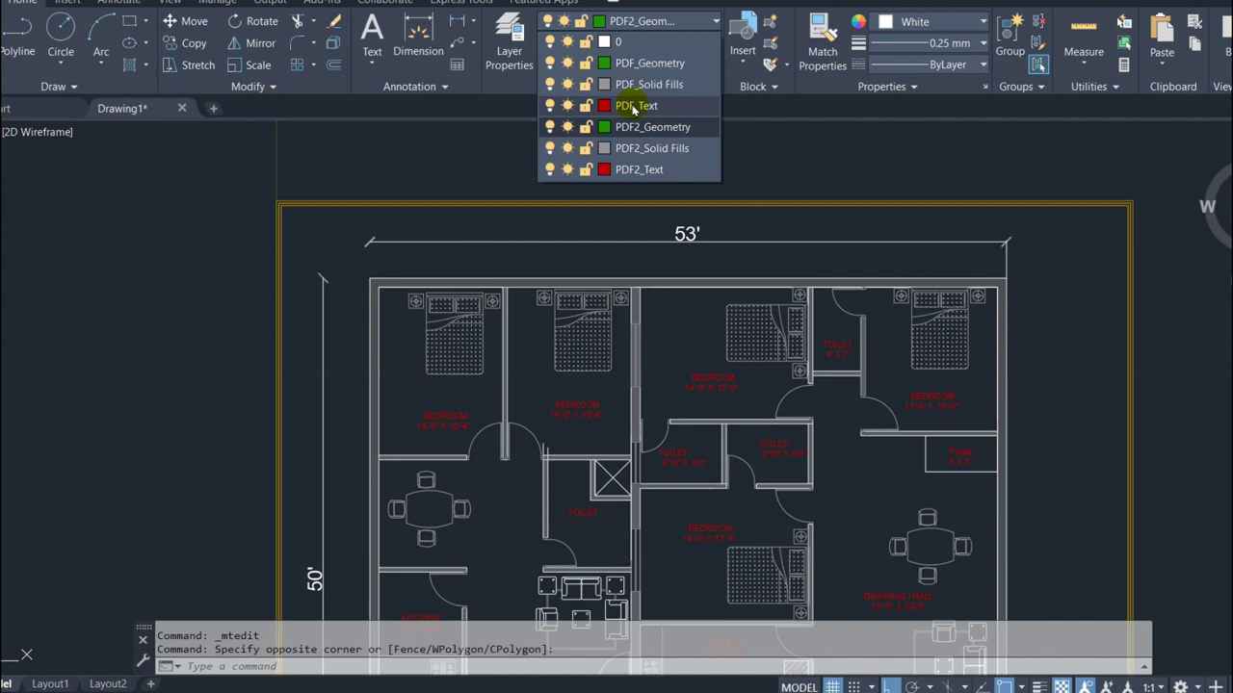
- Clear the selection and open Drawing Units with UN
key(Escape)
key(Escape)
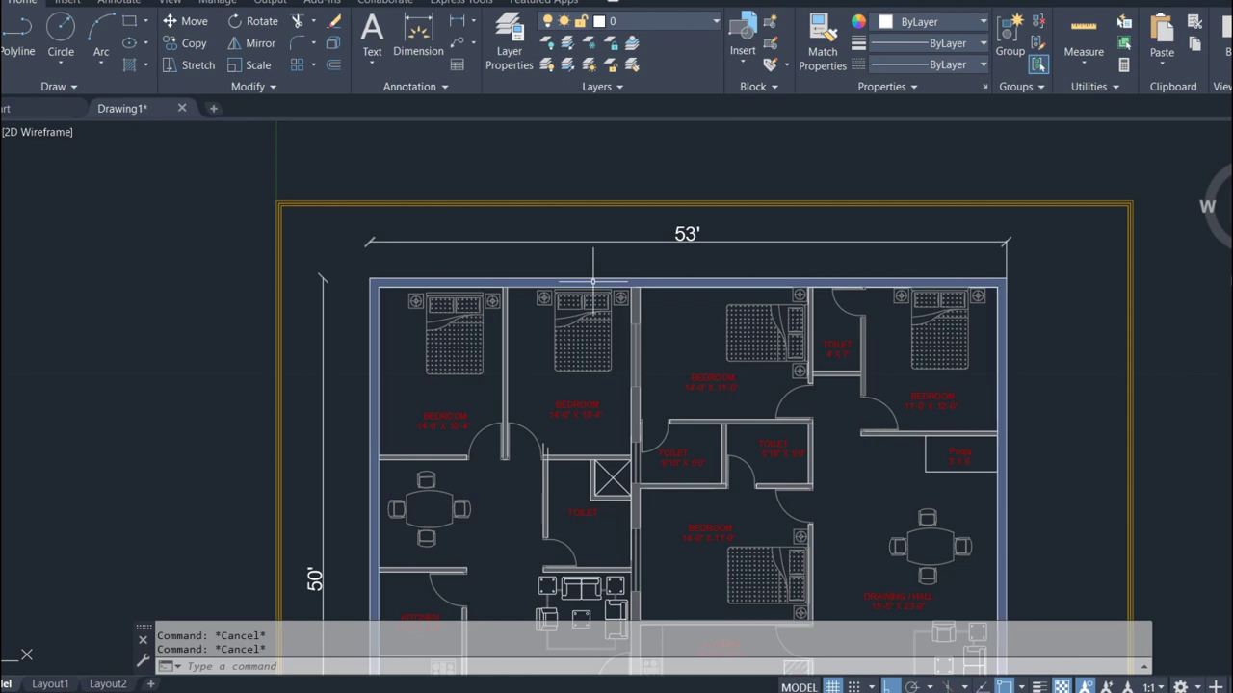
text(UN)
key(Return)
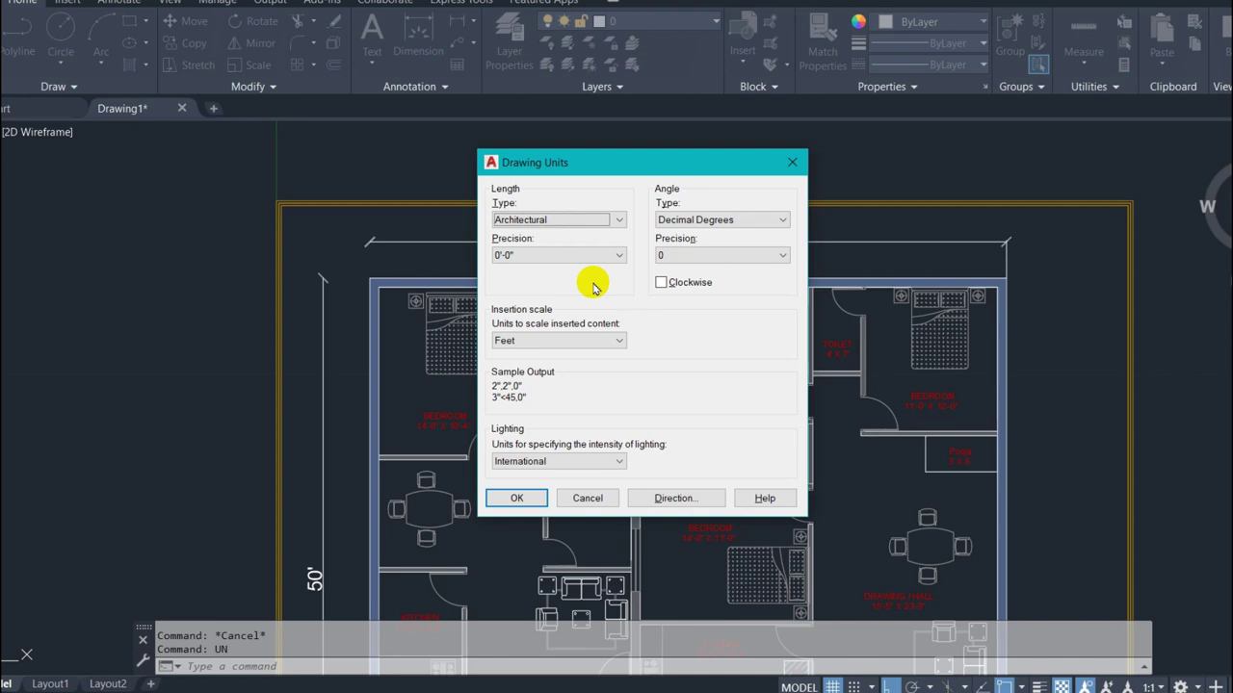
- Set units to Architectural, precision 0'-0 1/4", insertion scale Feet, and accept the warning
click(535, 221)
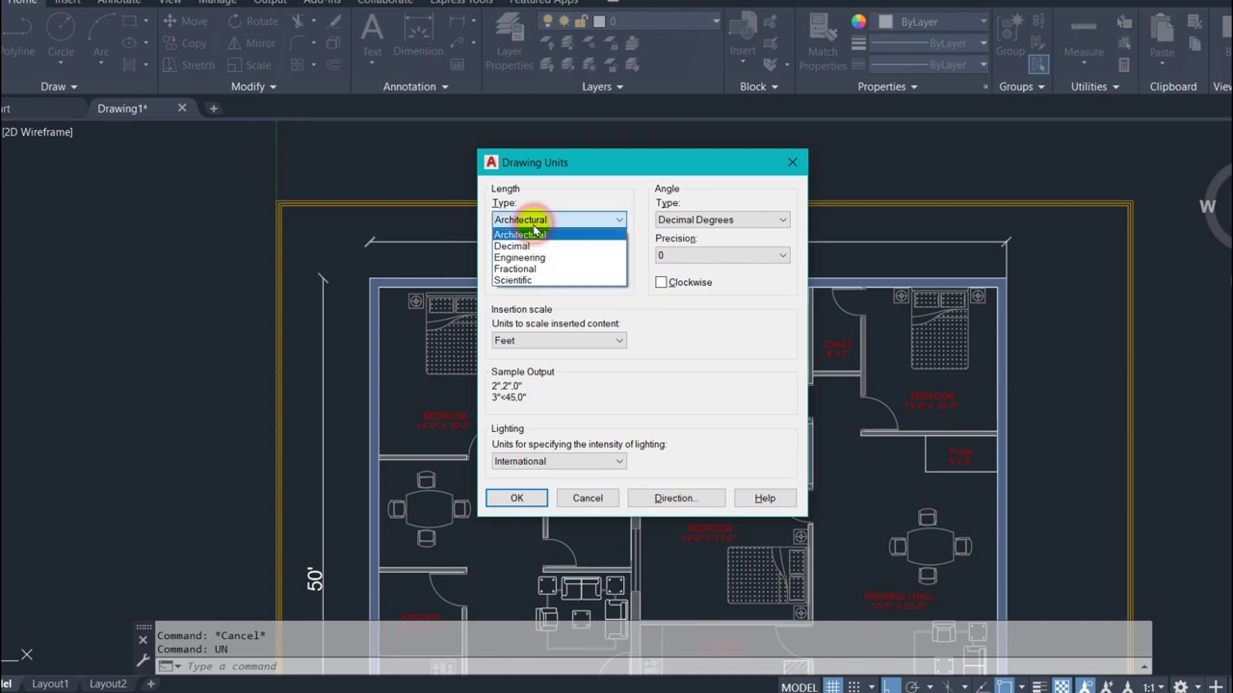
click(538, 235)
click(548, 254)
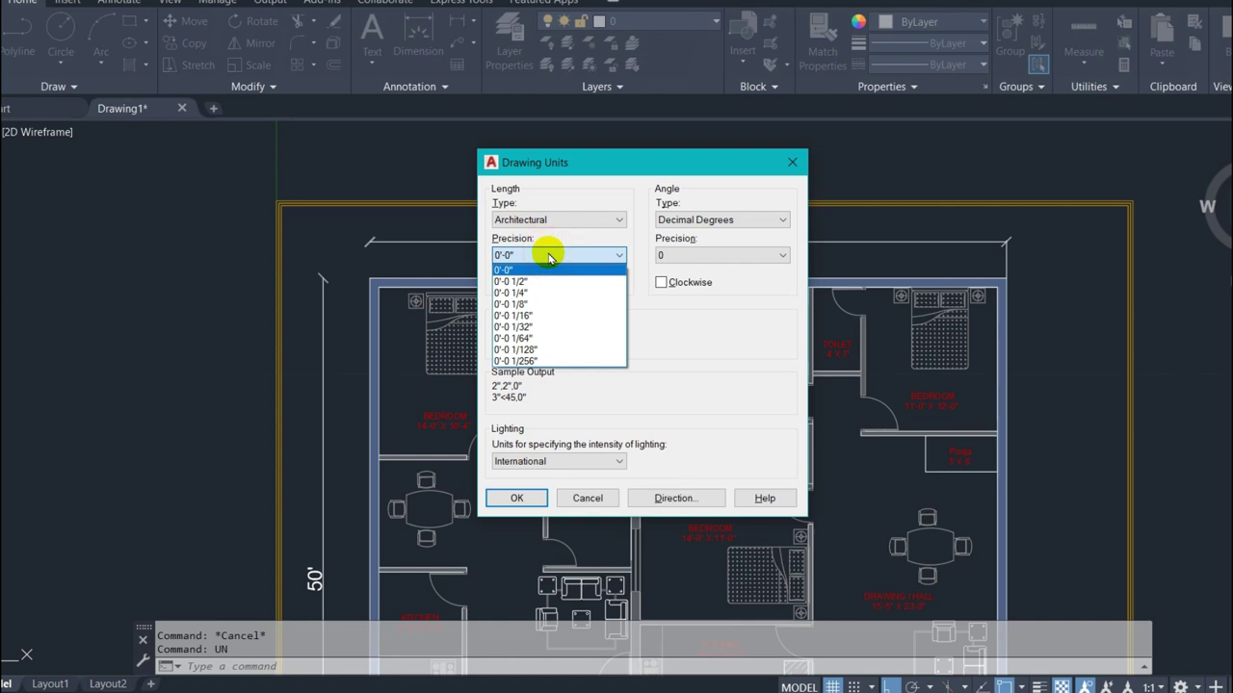
click(563, 294)
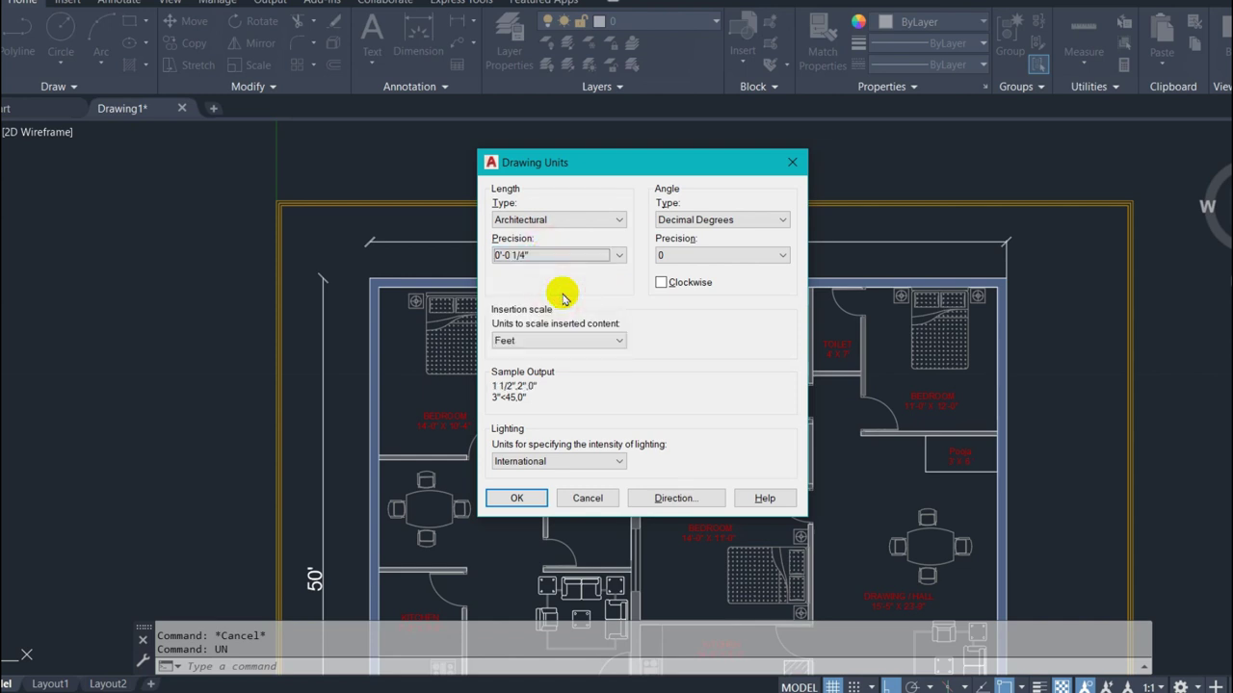
click(569, 339)
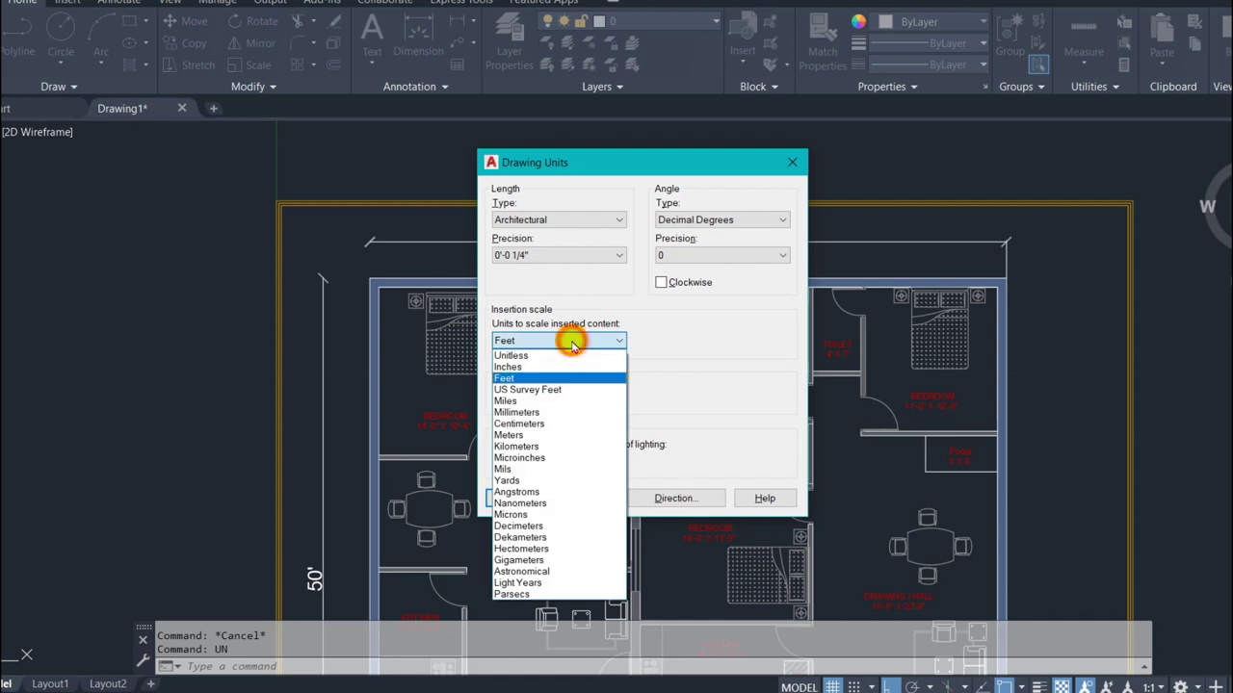
click(528, 168)
click(548, 342)
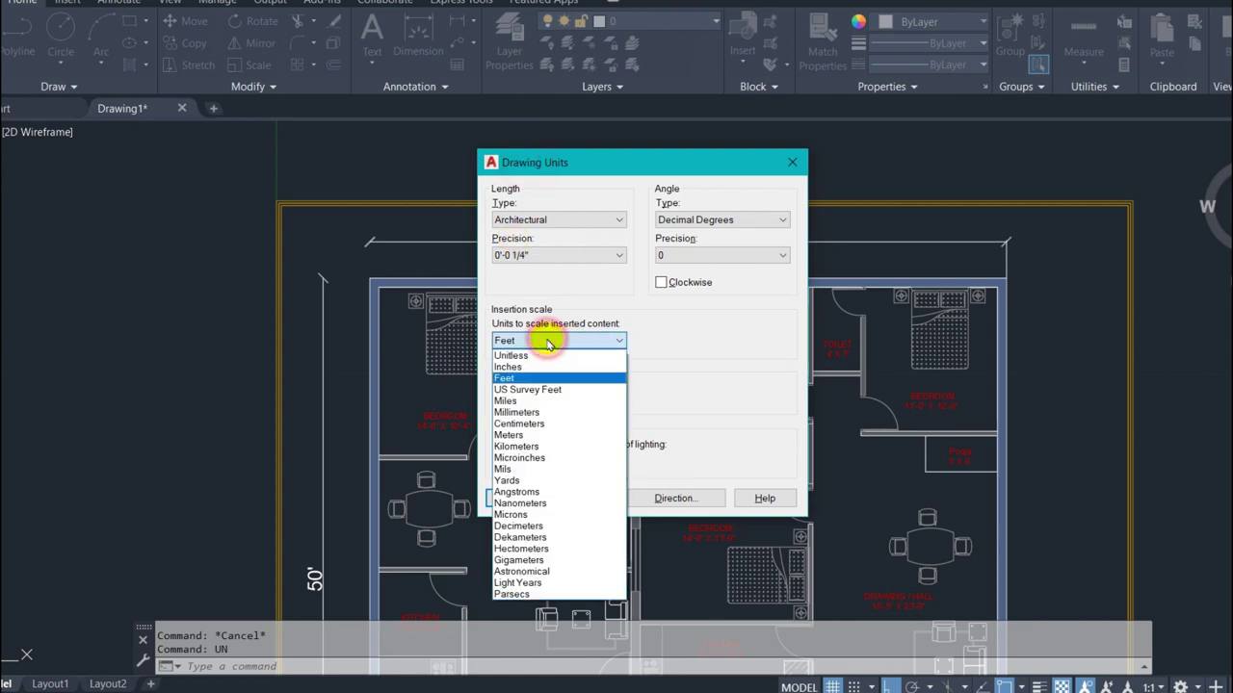
click(549, 379)
click(516, 498)
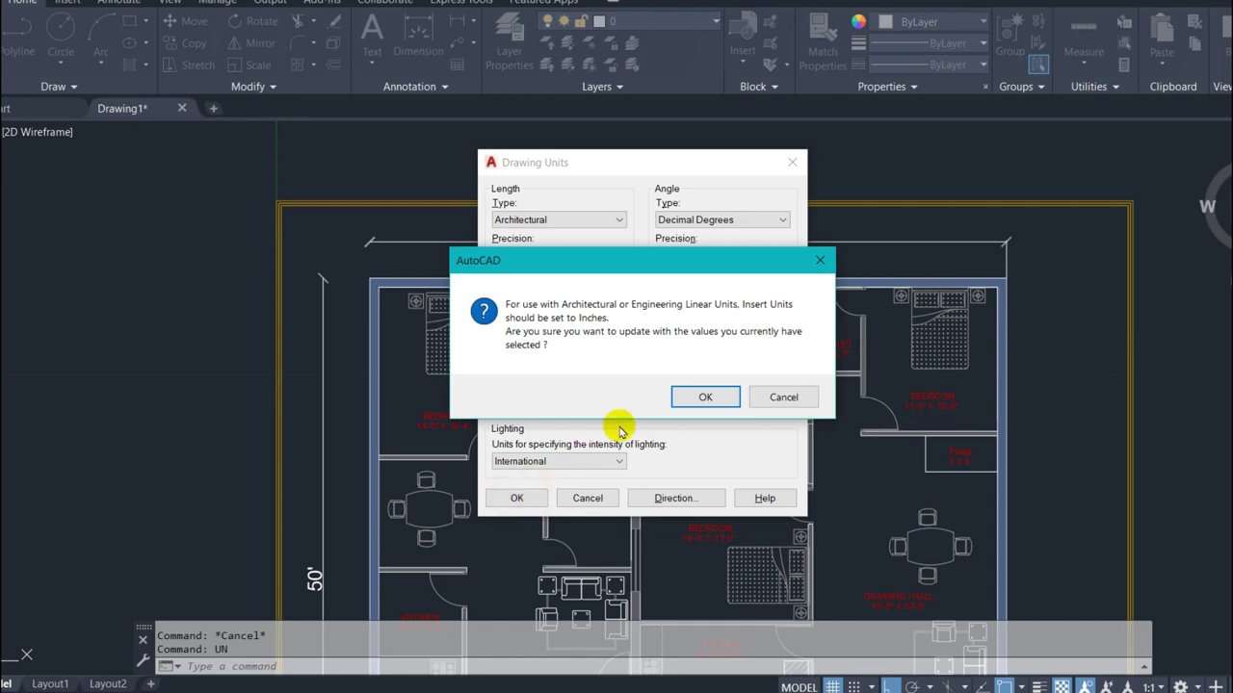
click(689, 398)
click(417, 37)
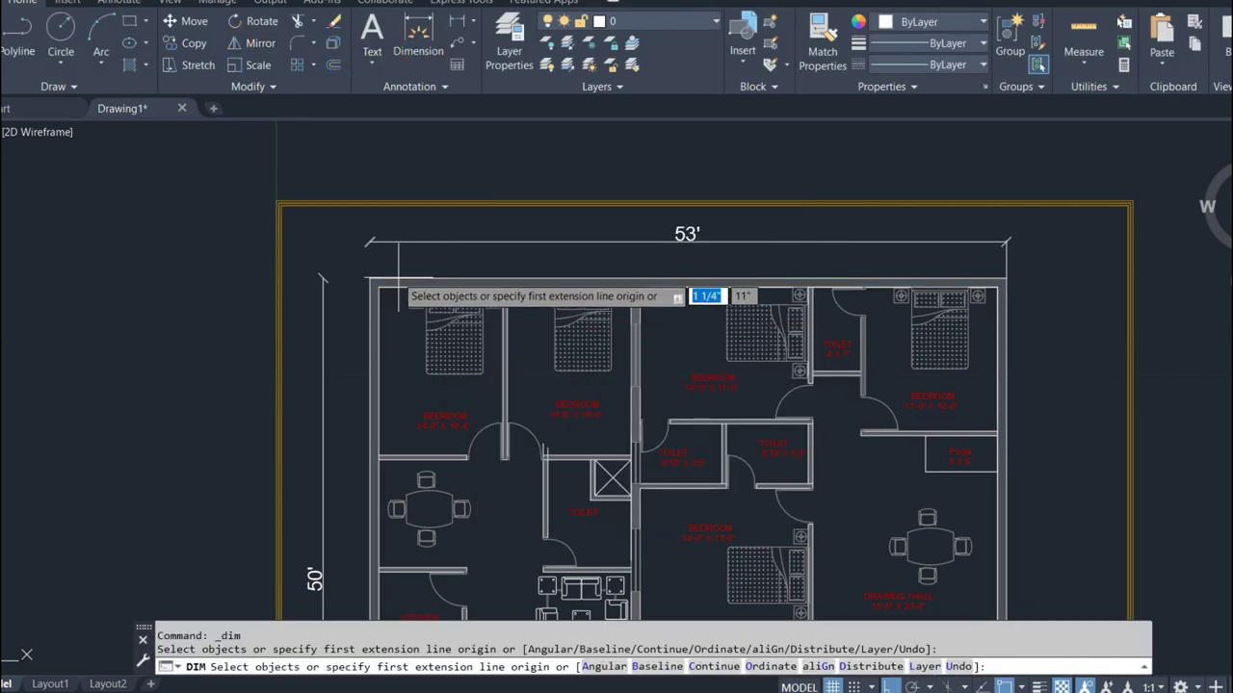
- Trial-dimension the top wall between the building's top corners, then cancel it
click(370, 285)
click(1004, 285)
scroll(1004, 289, down, 8)
scroll(963, 317, up, 4)
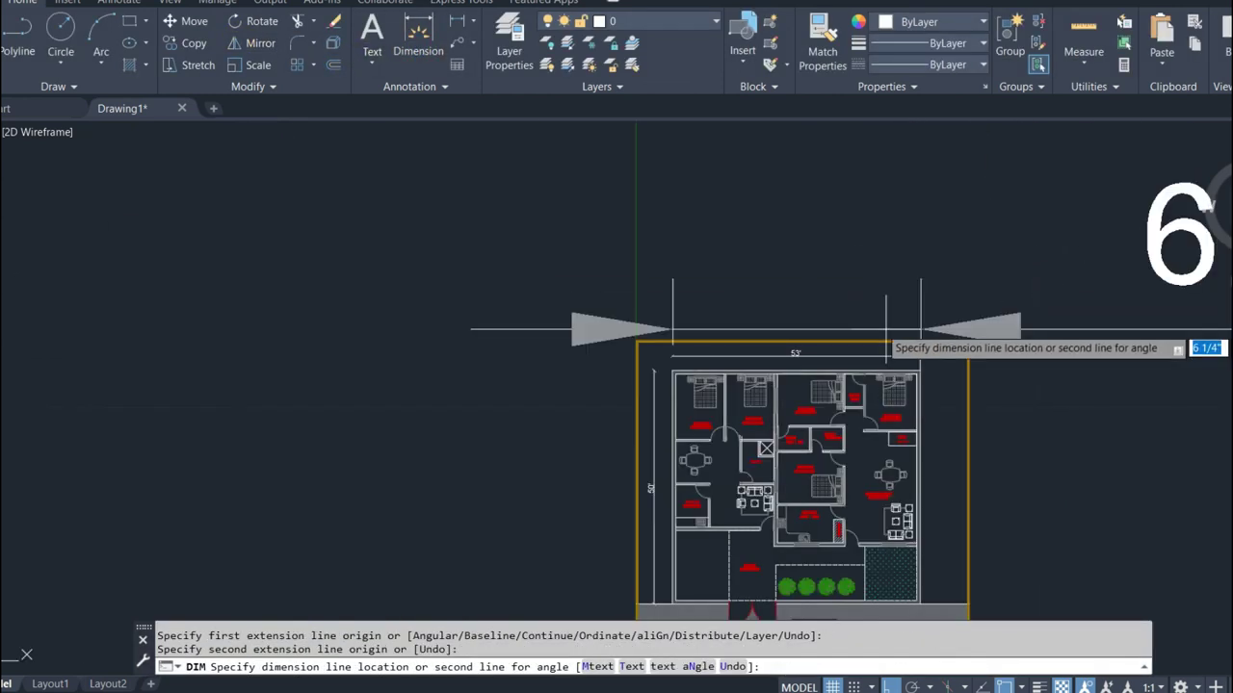
scroll(866, 329, down, 2)
key(Escape)
scroll(616, 309, down, 2)
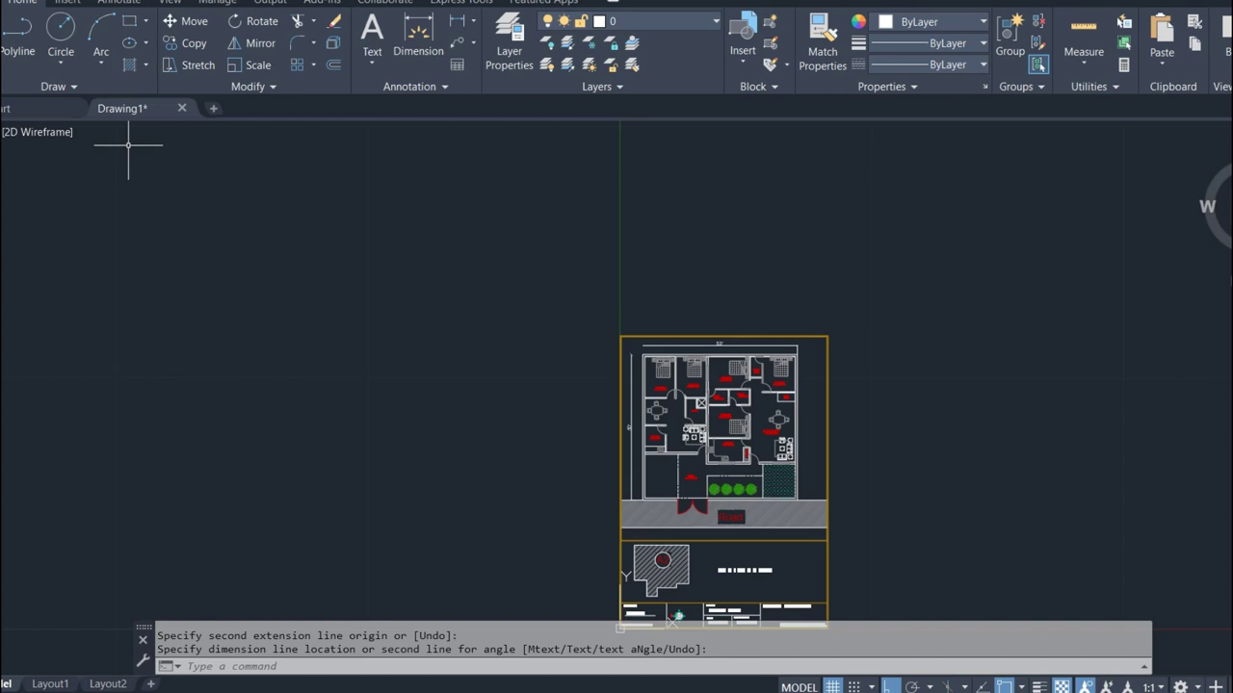
click(5, 33)
scroll(807, 515, up, 4)
scroll(424, 217, down, 6)
scroll(418, 212, up, 4)
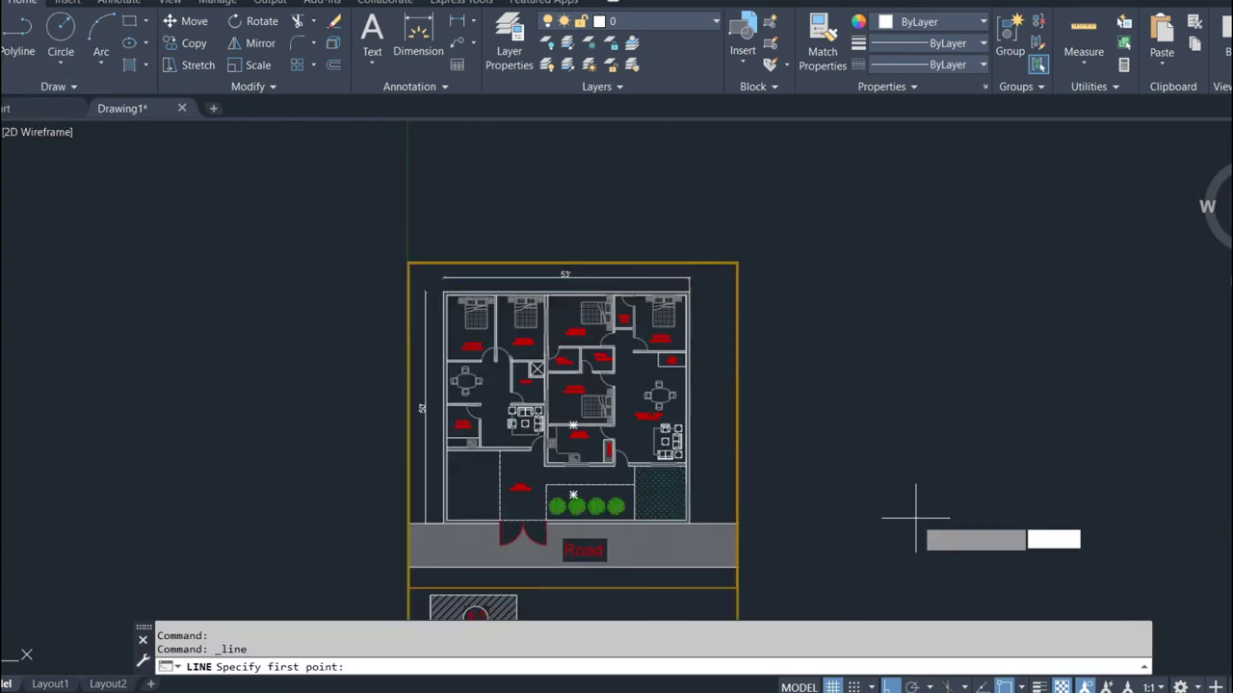
- From the plan's top-left corner, draw a horizontal line 53 units to the right
scroll(484, 277, up, 4)
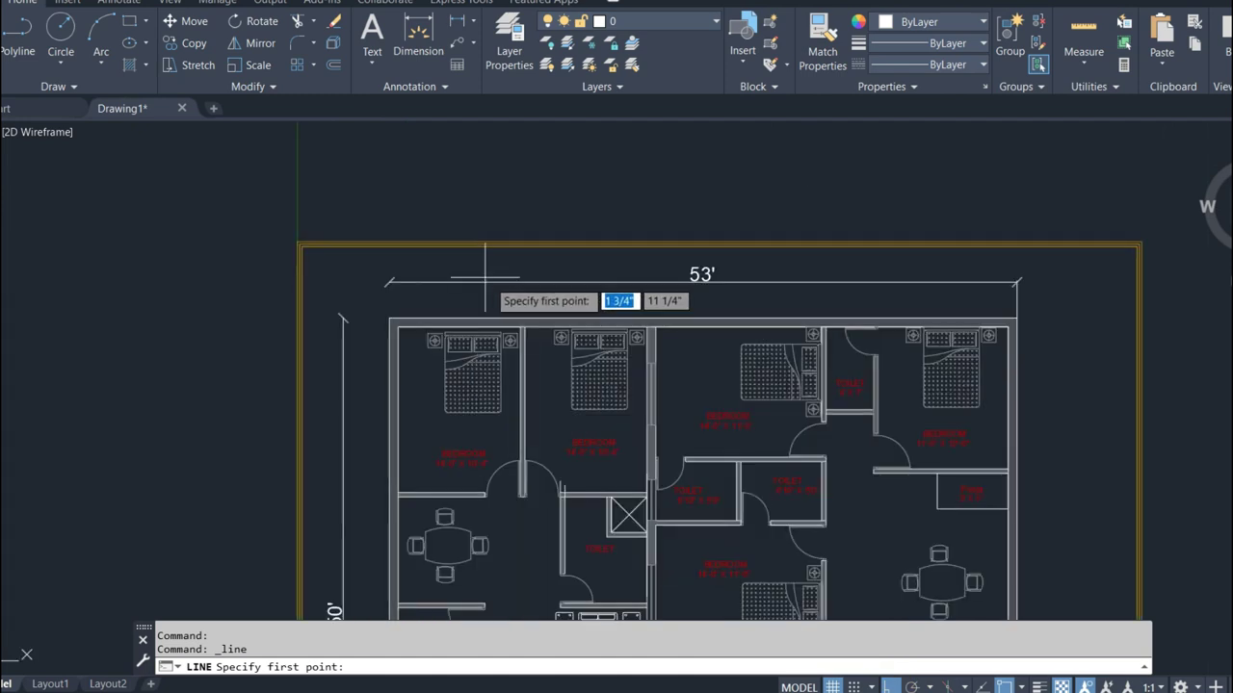
click(389, 317)
scroll(308, 318, down, 4)
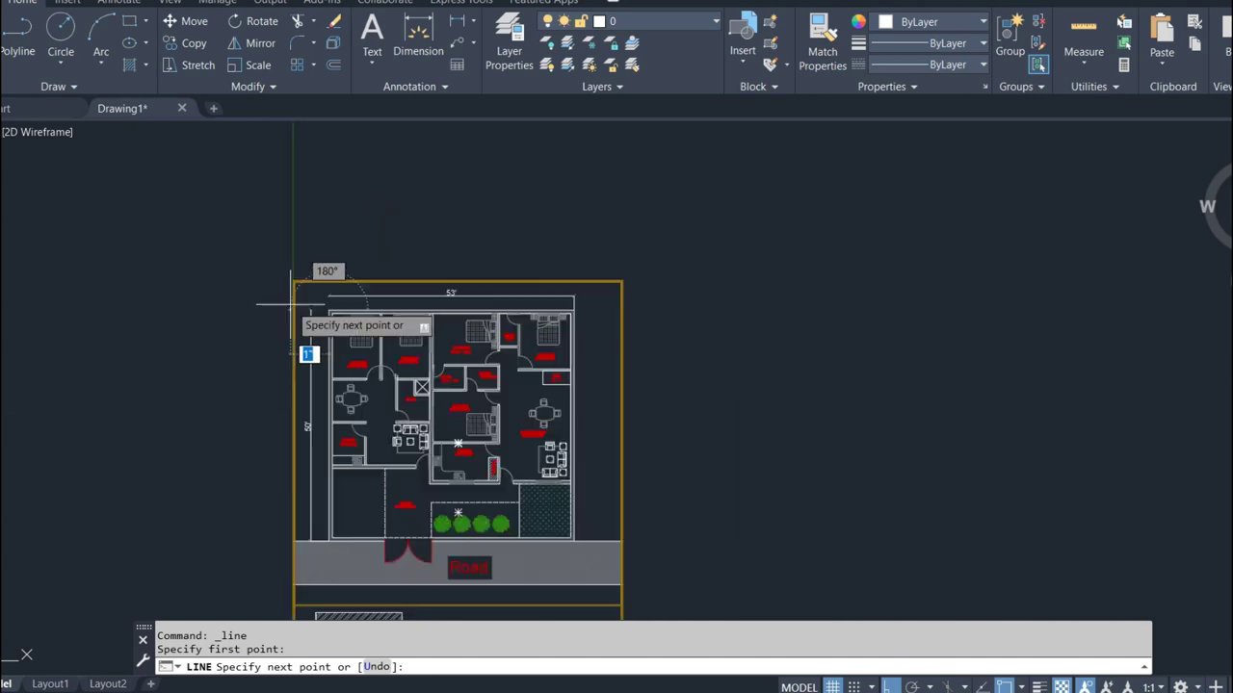
scroll(308, 318, down, 4)
text(5)
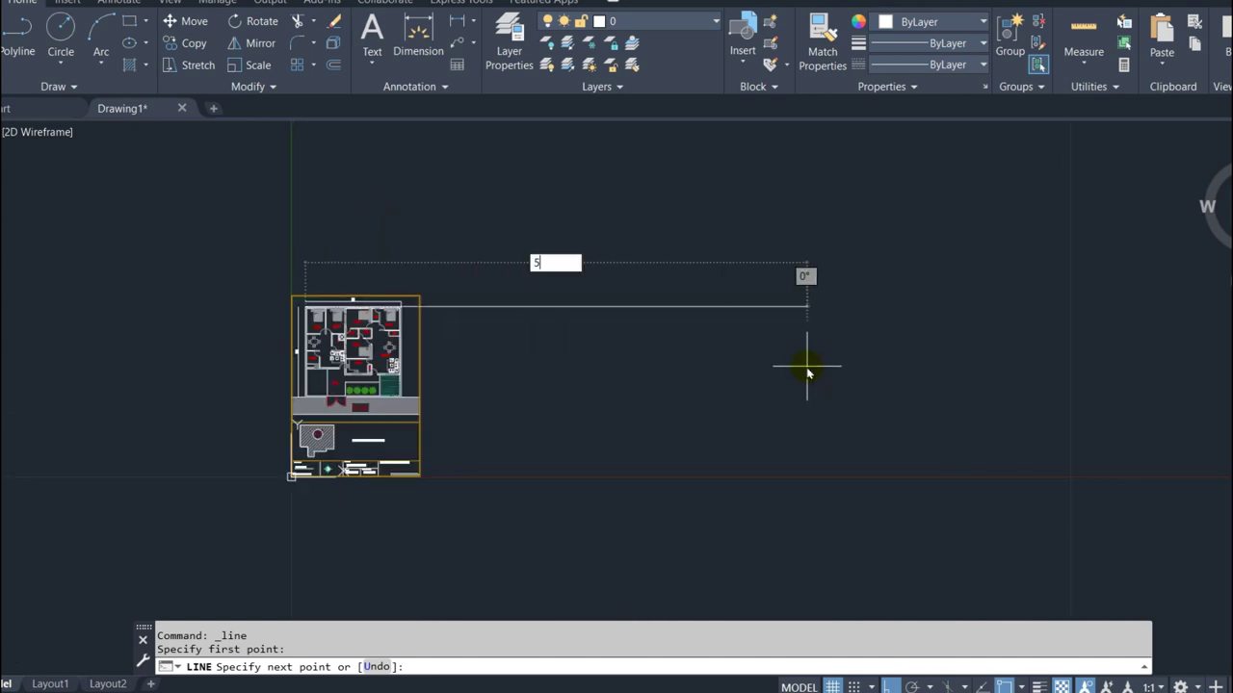
key(Return)
key(Escape)
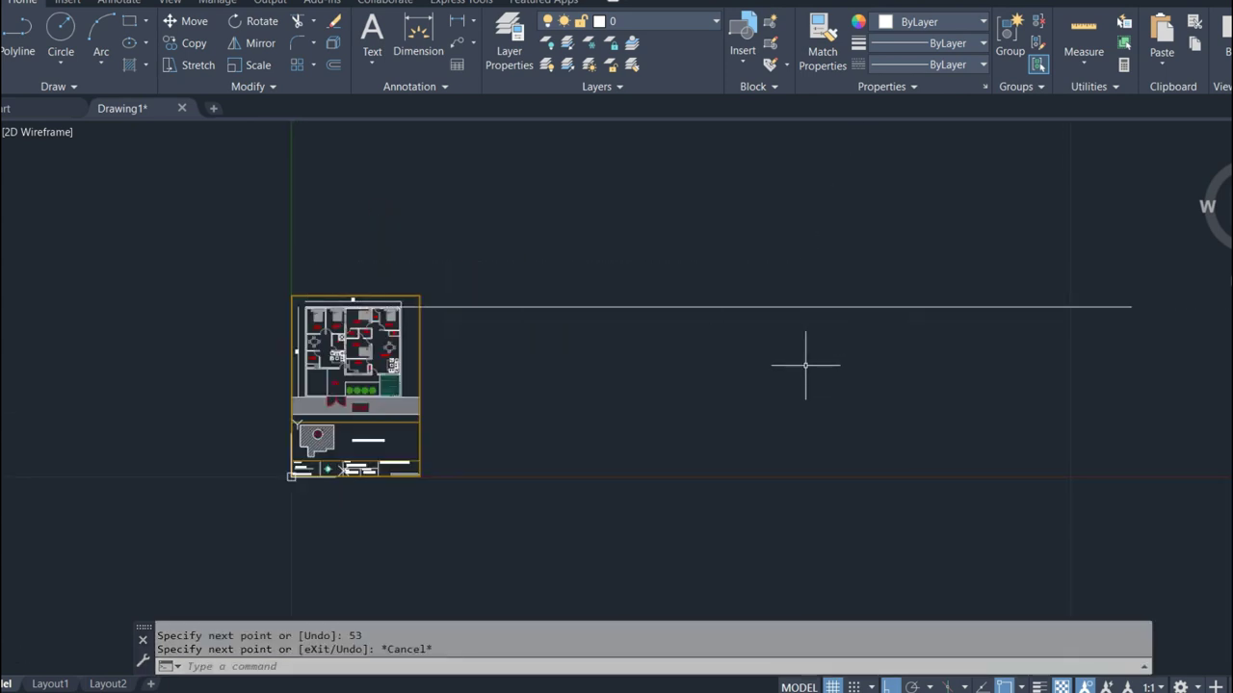
scroll(701, 325, down, 2)
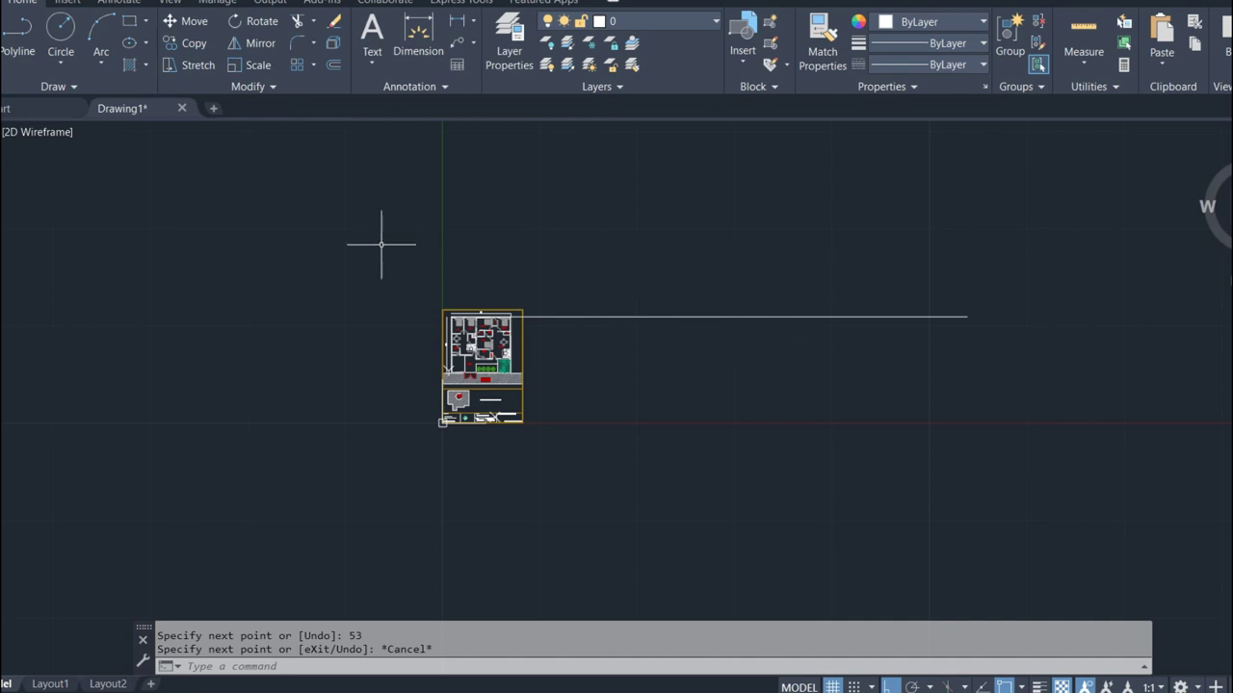
scroll(542, 316, up, 1)
scroll(543, 316, up, 4)
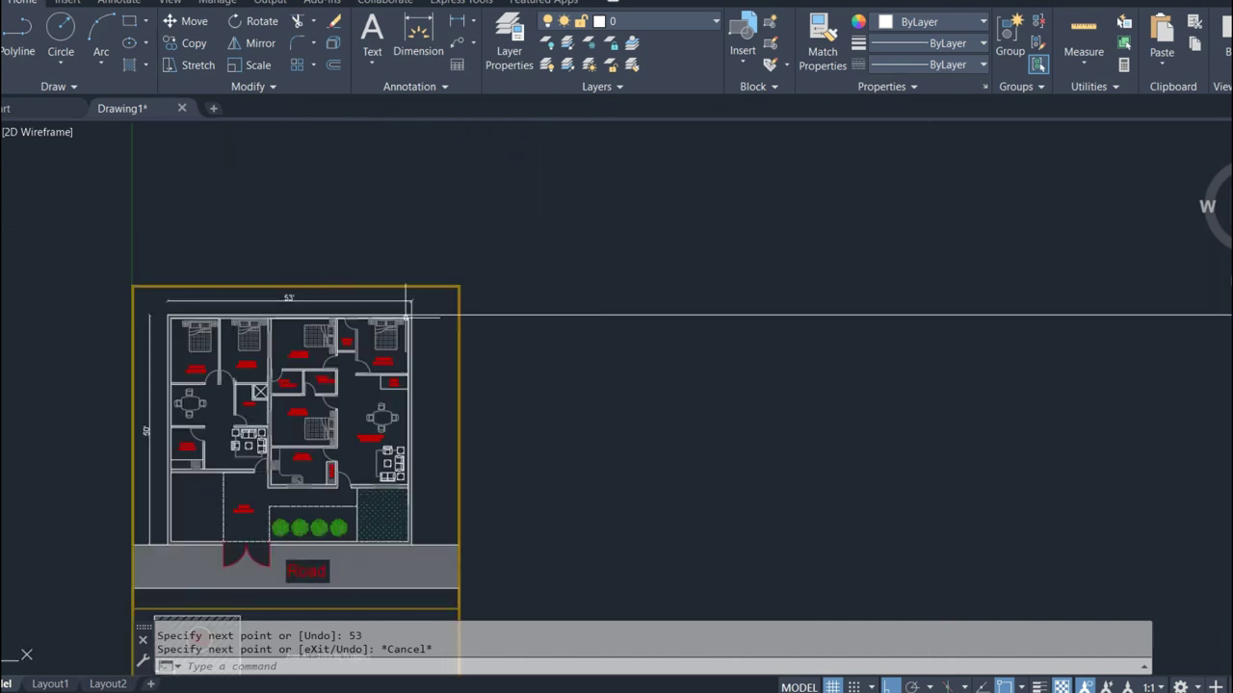
scroll(275, 284, up, 2)
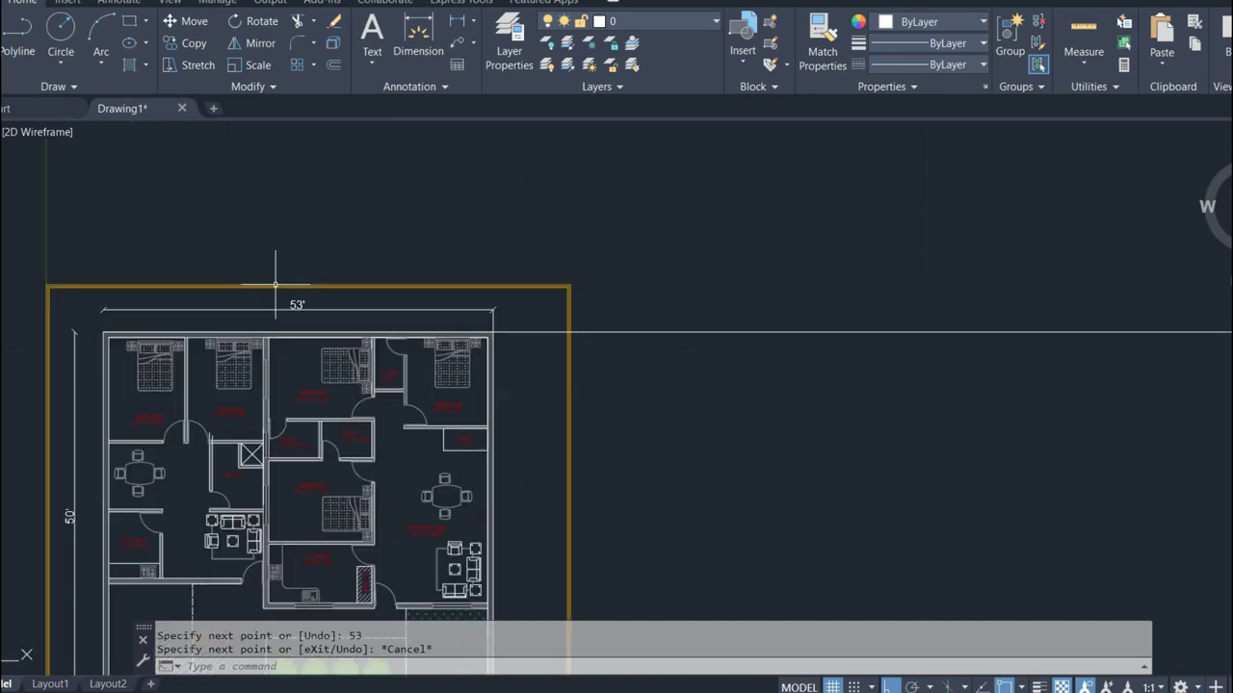
scroll(275, 284, down, 1)
scroll(583, 339, down, 2)
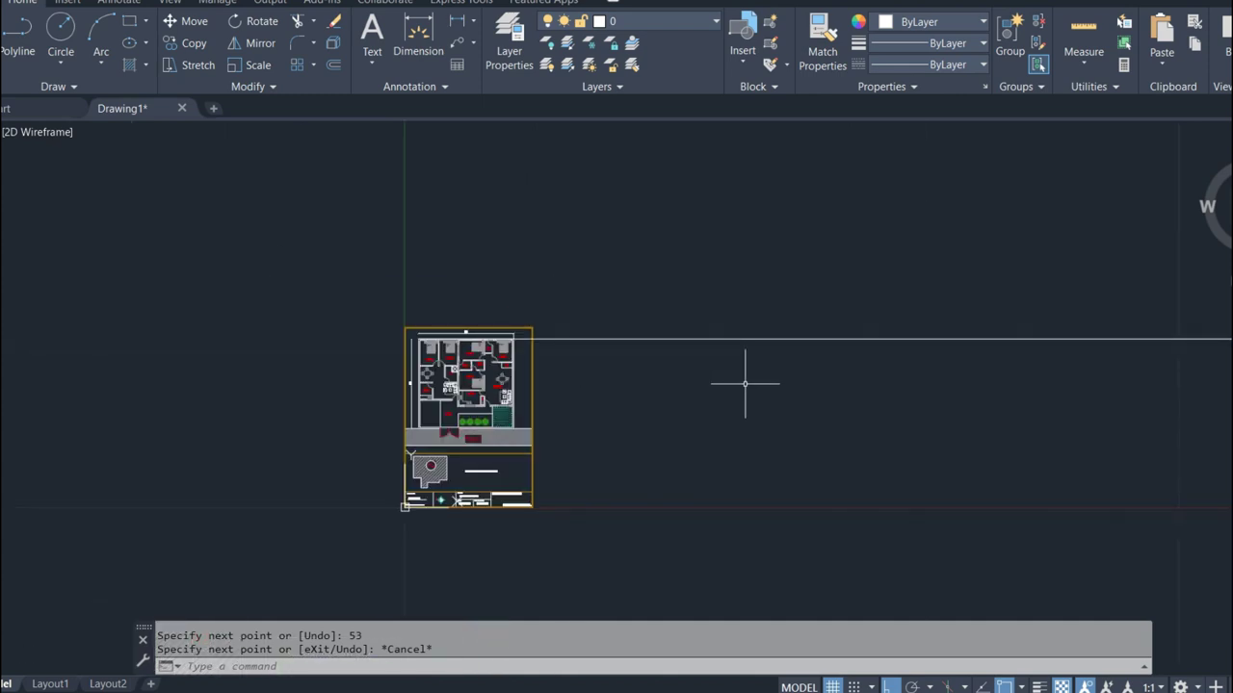
- Window-select the whole imported plan sheet and start SCALE (SC)
click(339, 254)
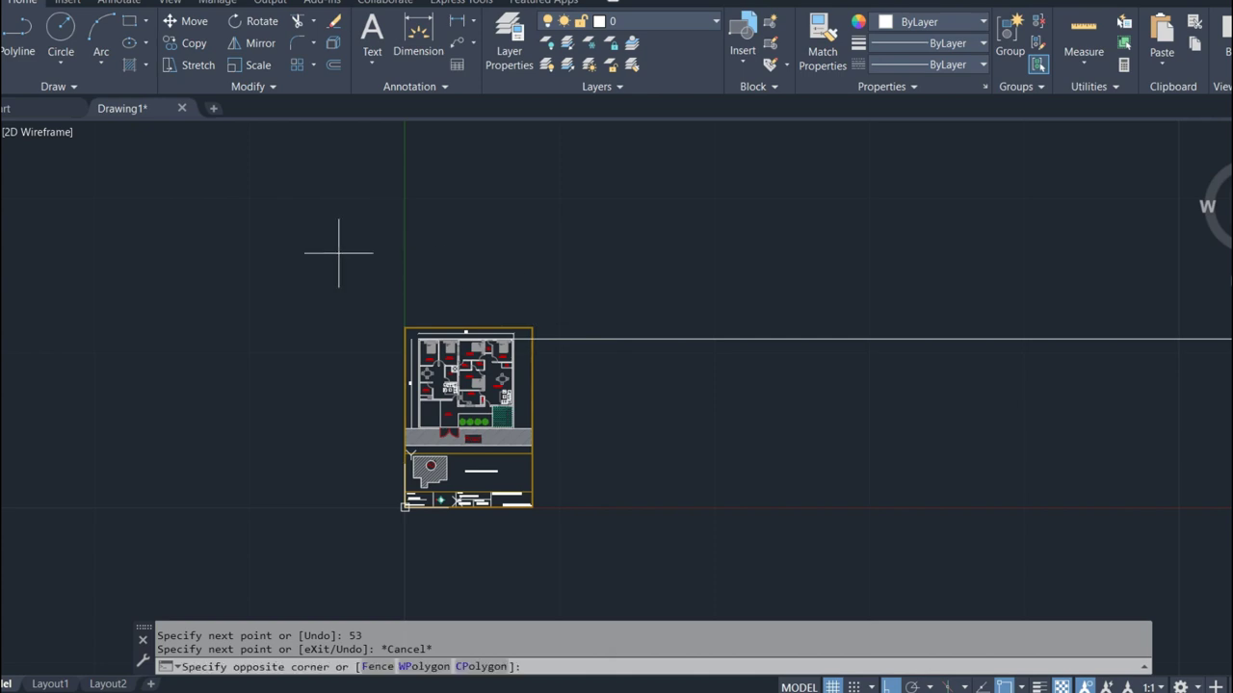
click(625, 590)
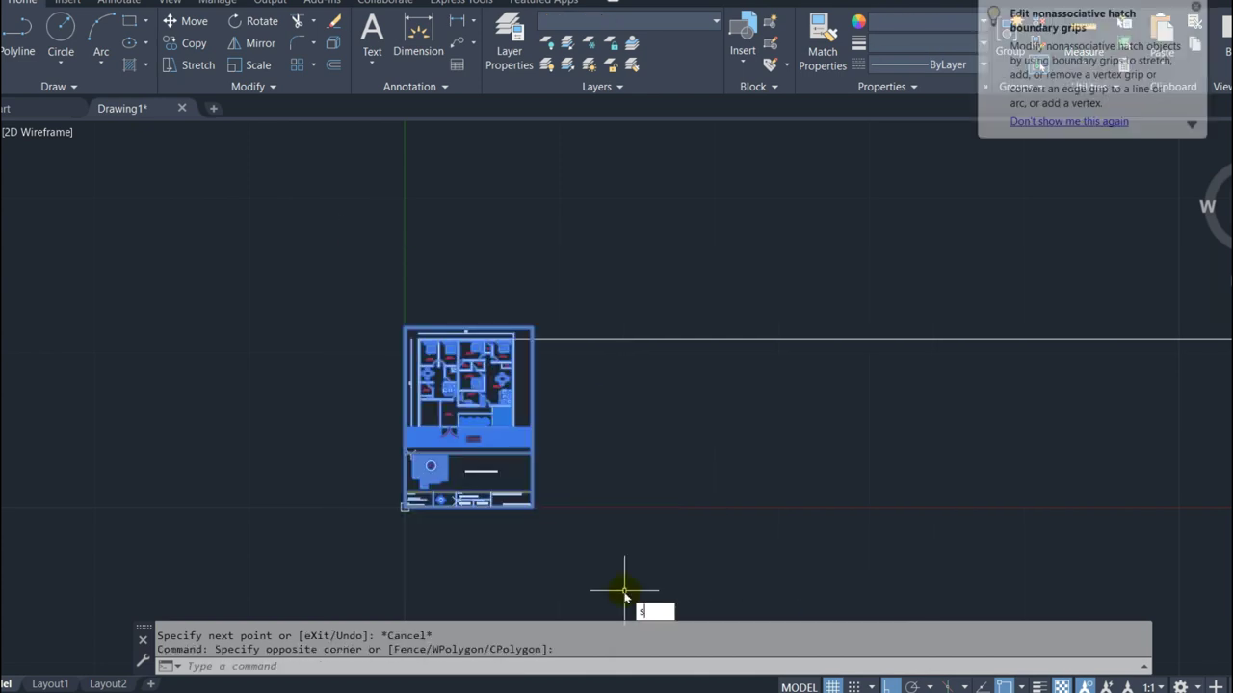
text(sc)
key(Return)
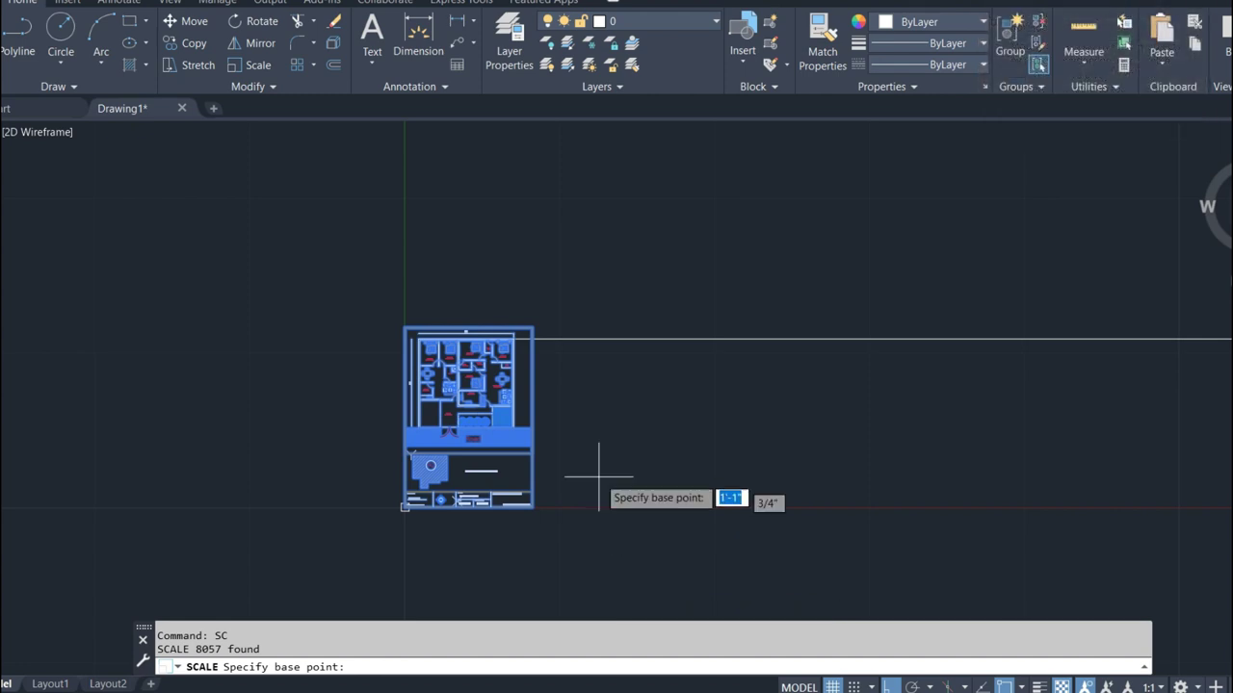
- Set the building's top-left corner as base point, then cancel and reselect the plan
scroll(525, 327, up, 2)
scroll(520, 327, up, 2)
scroll(314, 358, up, 4)
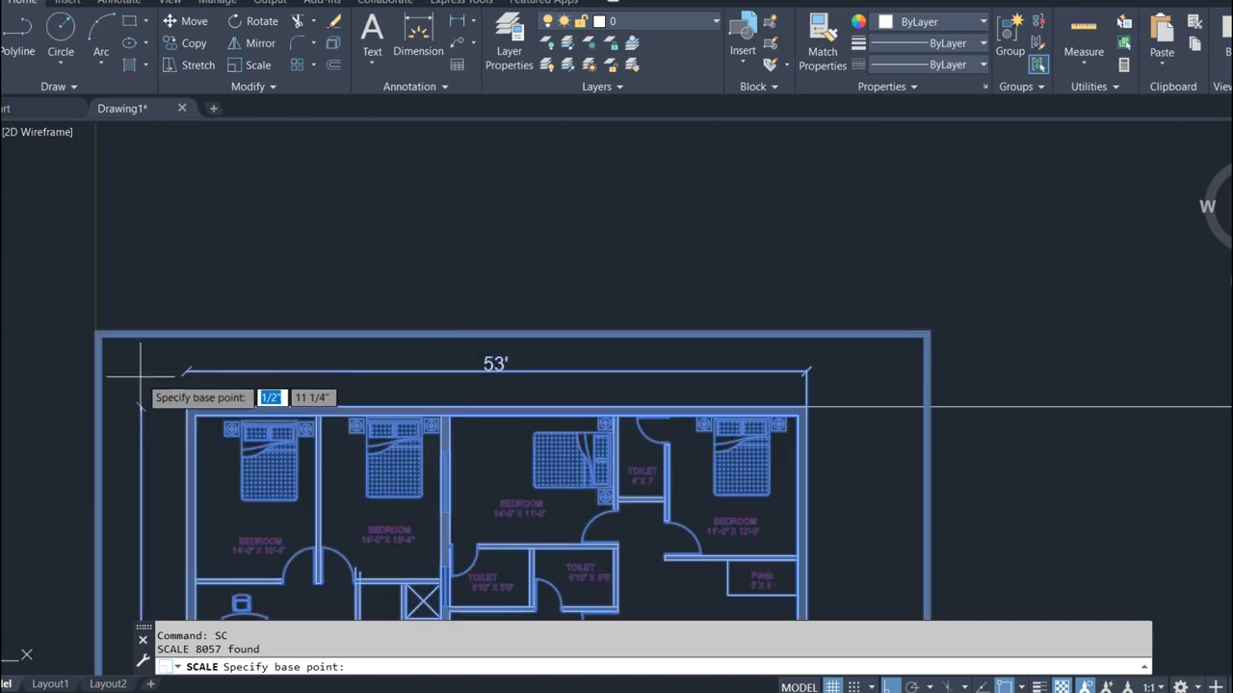
click(184, 408)
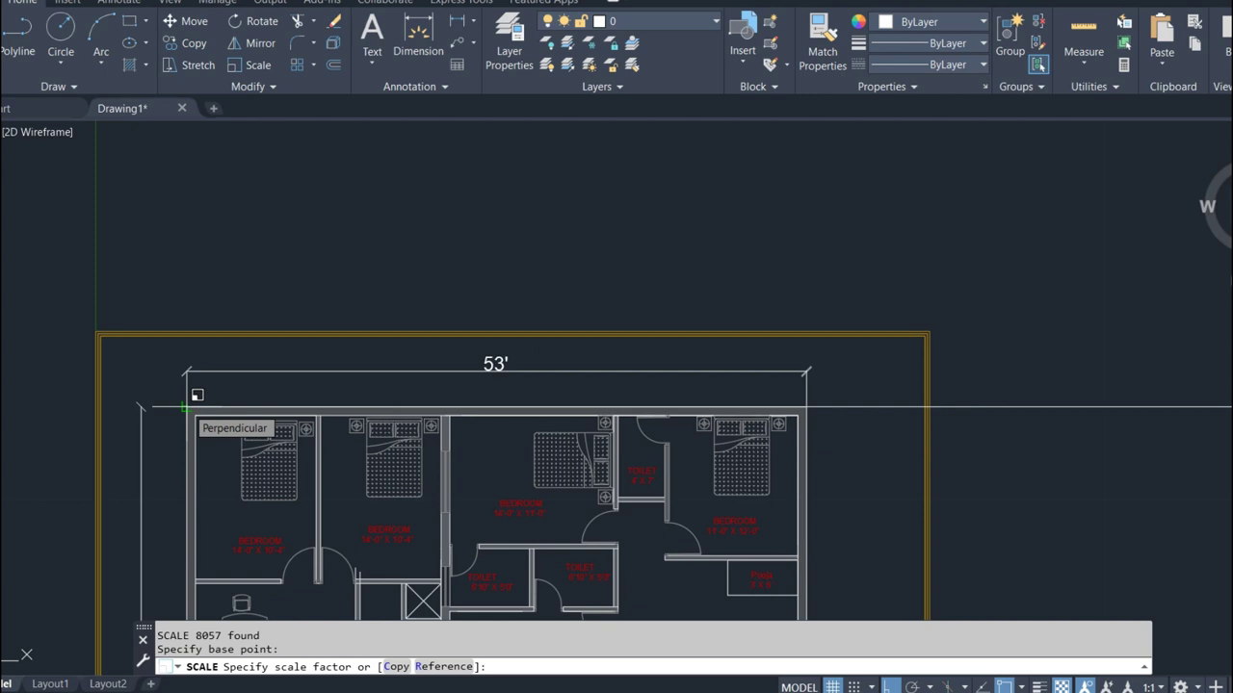
scroll(189, 403, down, 2)
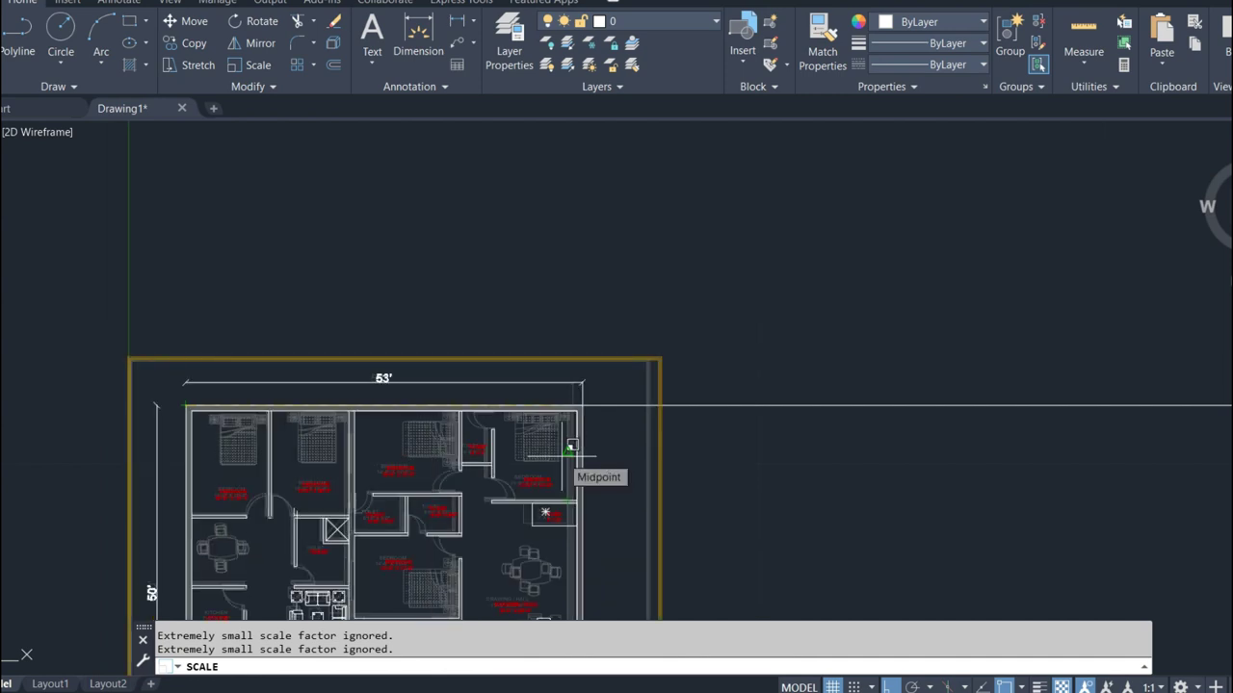
key(Escape)
click(157, 397)
click(221, 440)
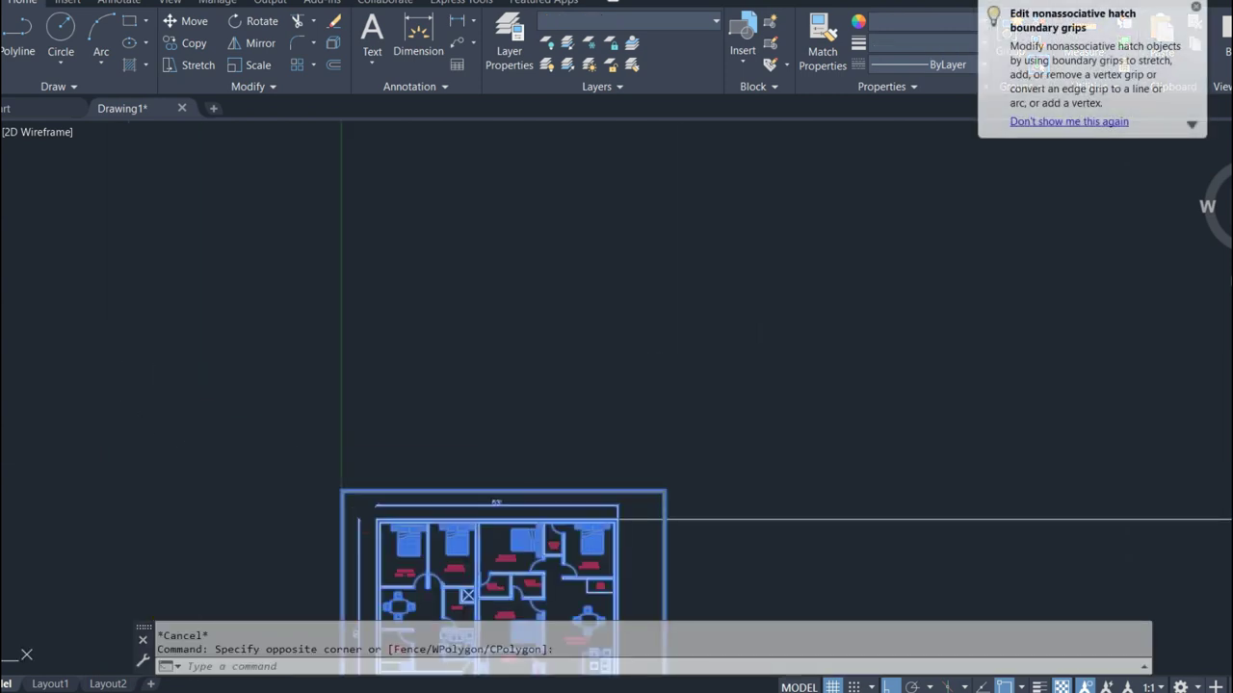
text(sc)
key(Return)
scroll(402, 576, up, 2)
scroll(402, 576, up, 2)
click(339, 427)
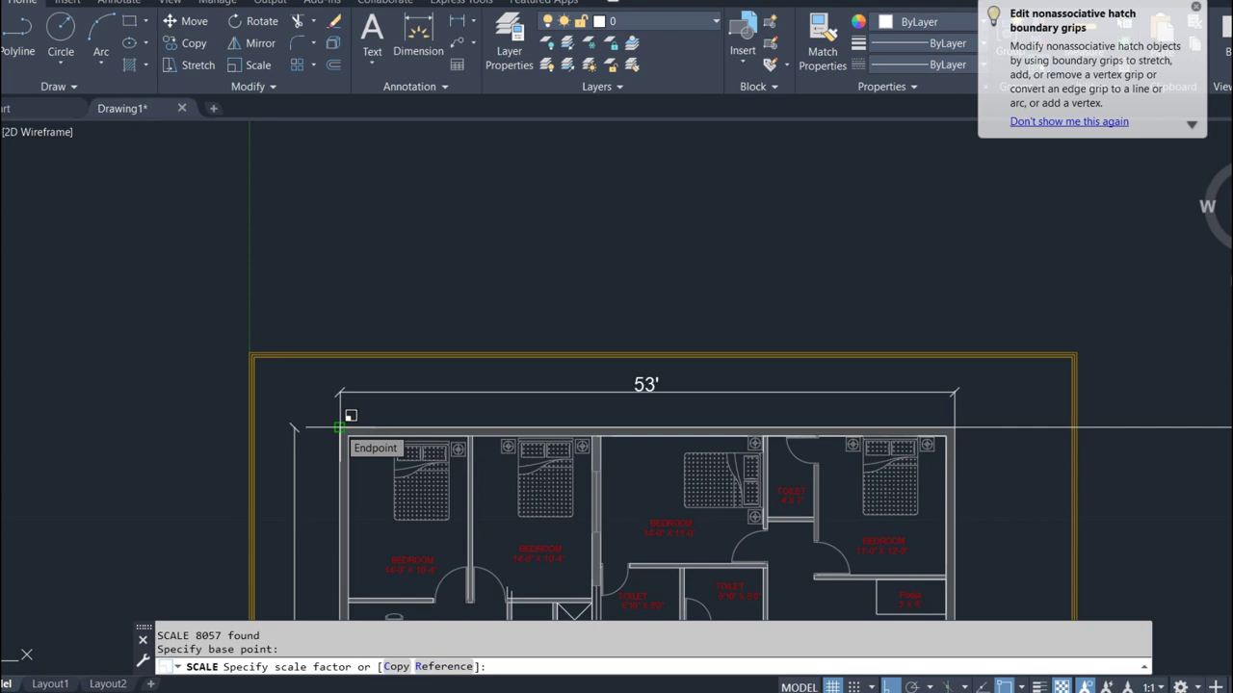
click(448, 665)
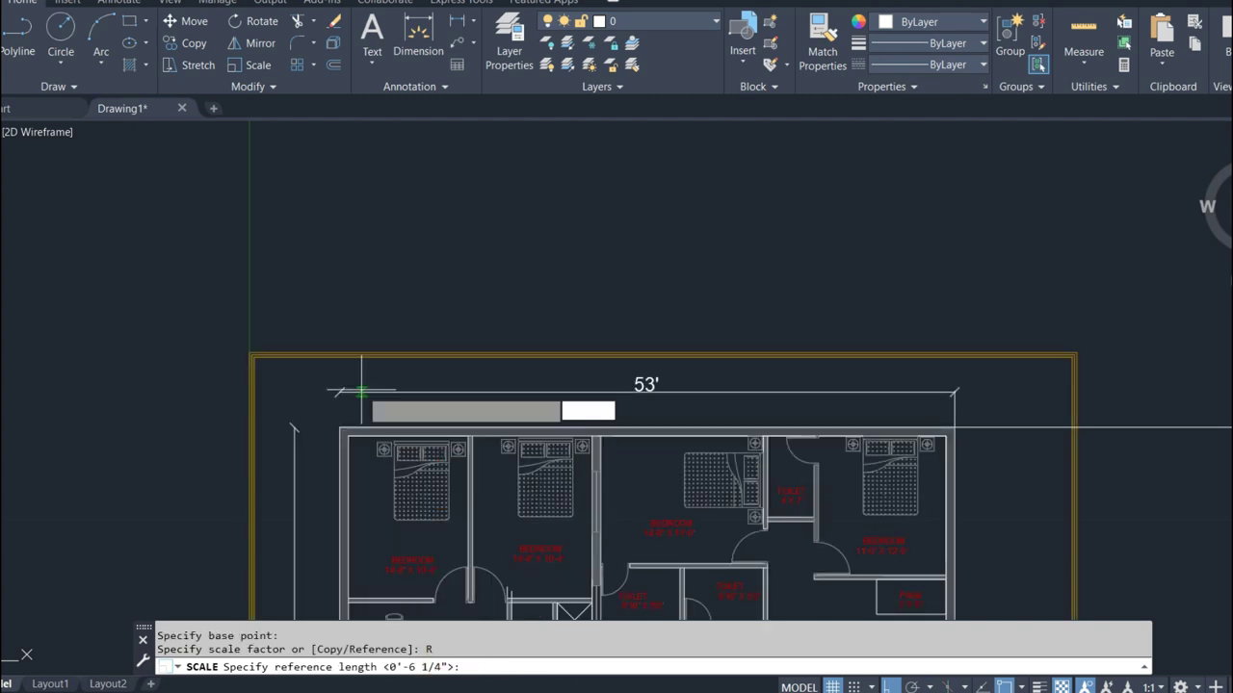
click(339, 427)
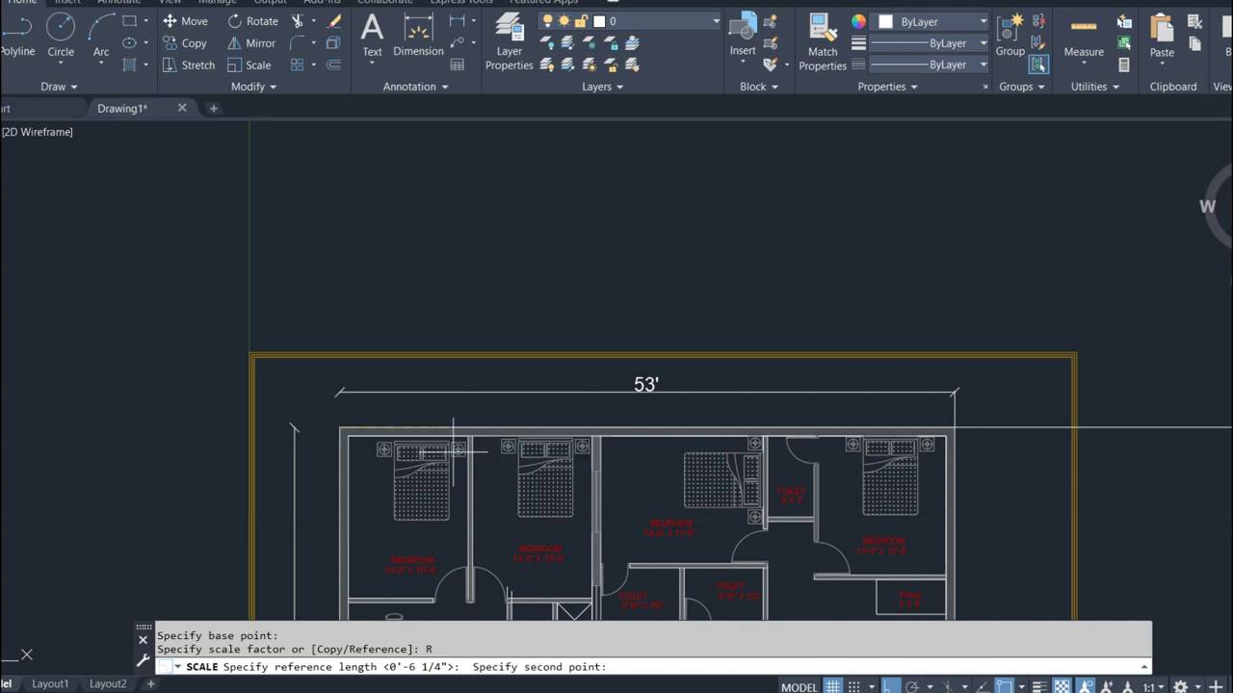
click(955, 428)
scroll(913, 406, down, 2)
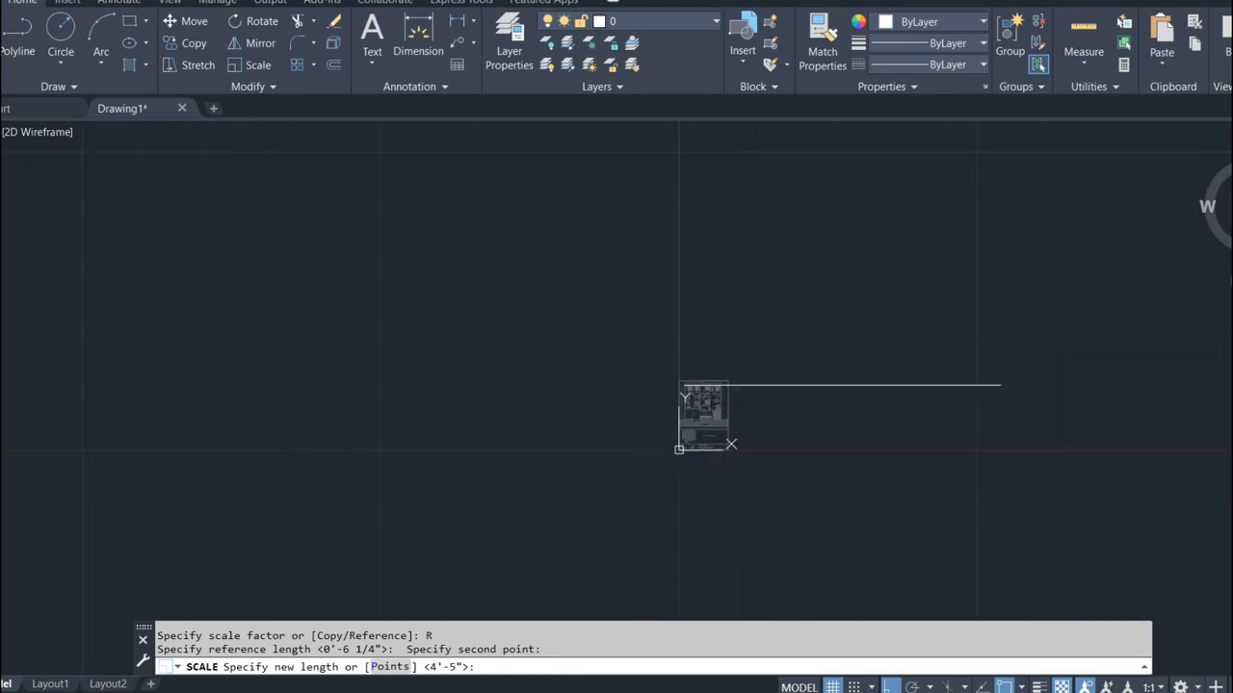
key(Escape)
scroll(573, 253, down, 3)
drag(496, 252, 813, 559)
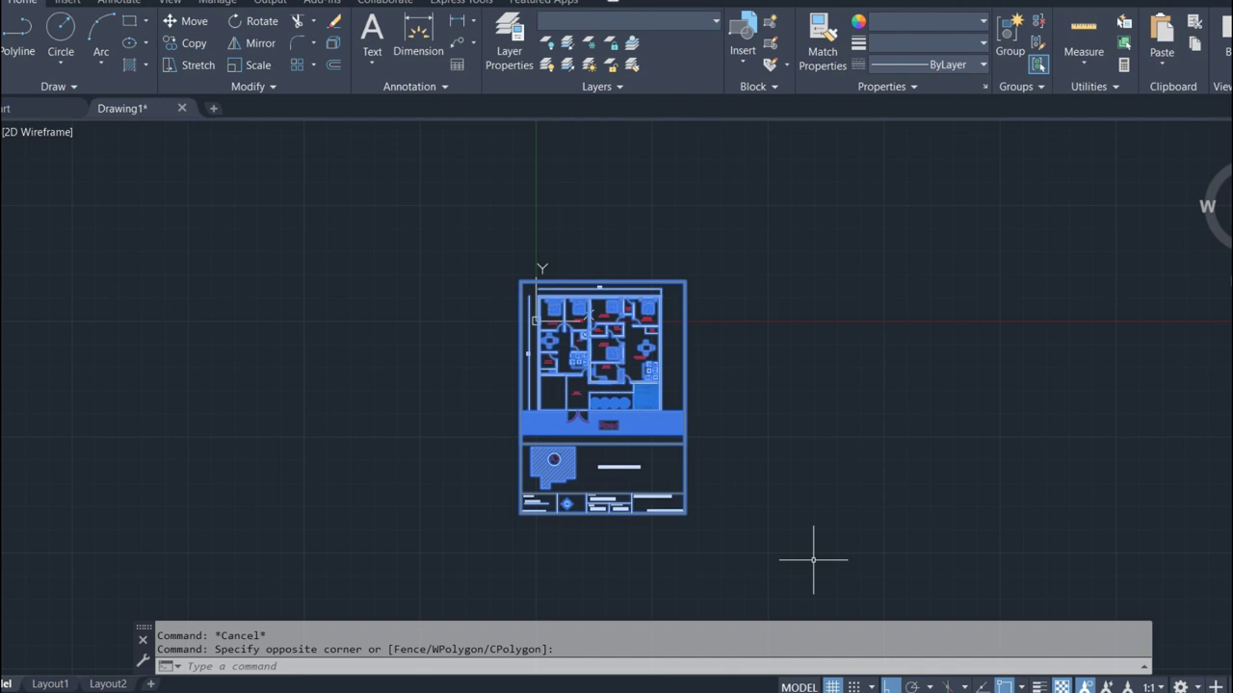
- Move the plan sheet from its lower-left corner to near the drawing origin, with Ortho off
text(m)
key(Return)
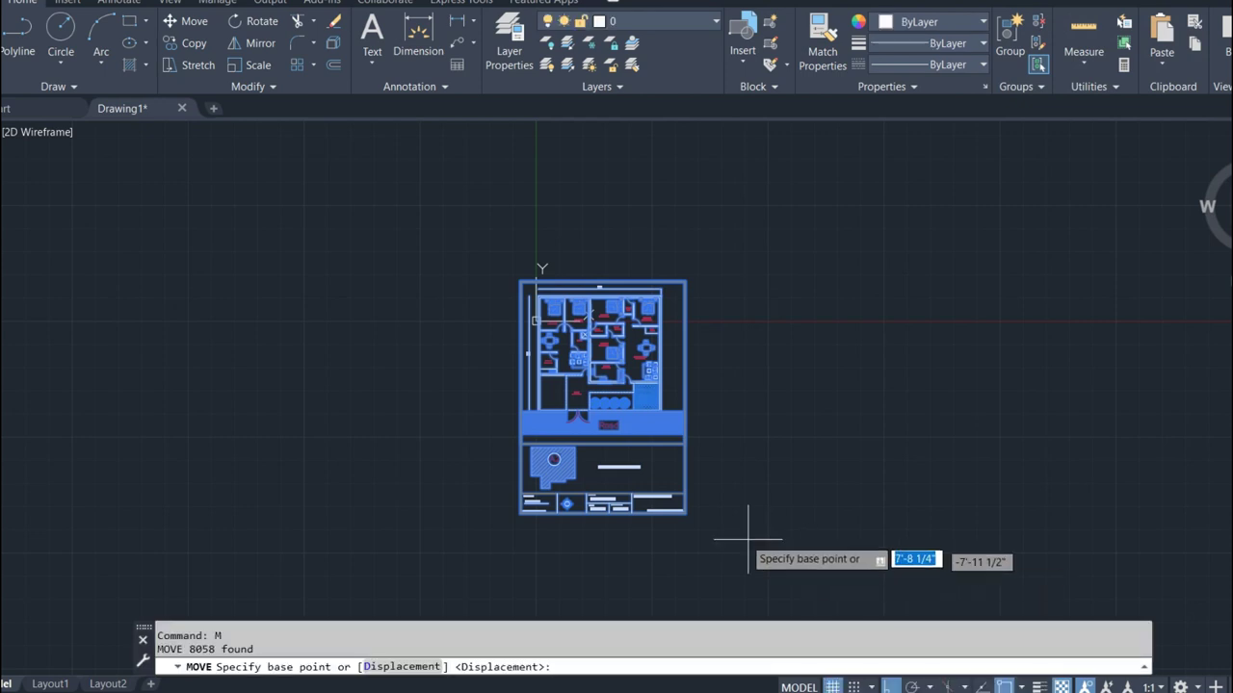
click(525, 504)
scroll(539, 330, up, 3)
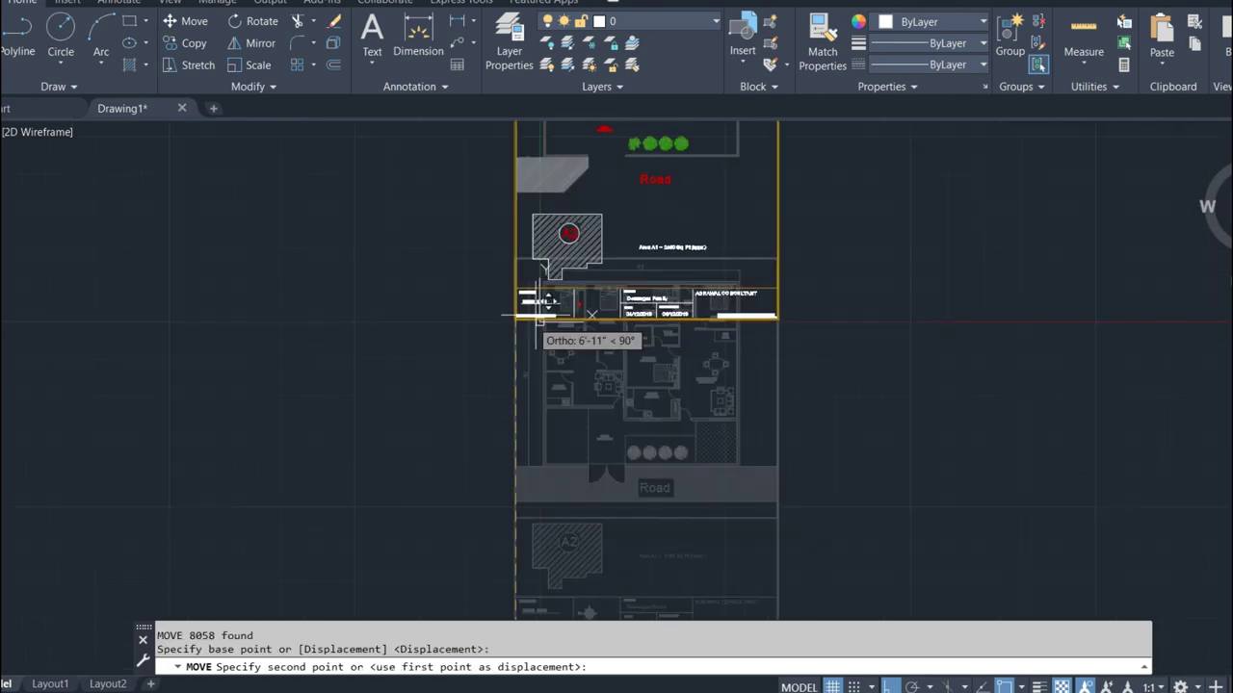
scroll(537, 337, up, 2)
scroll(536, 337, down, 2)
key(F8)
scroll(616, 433, down, 3)
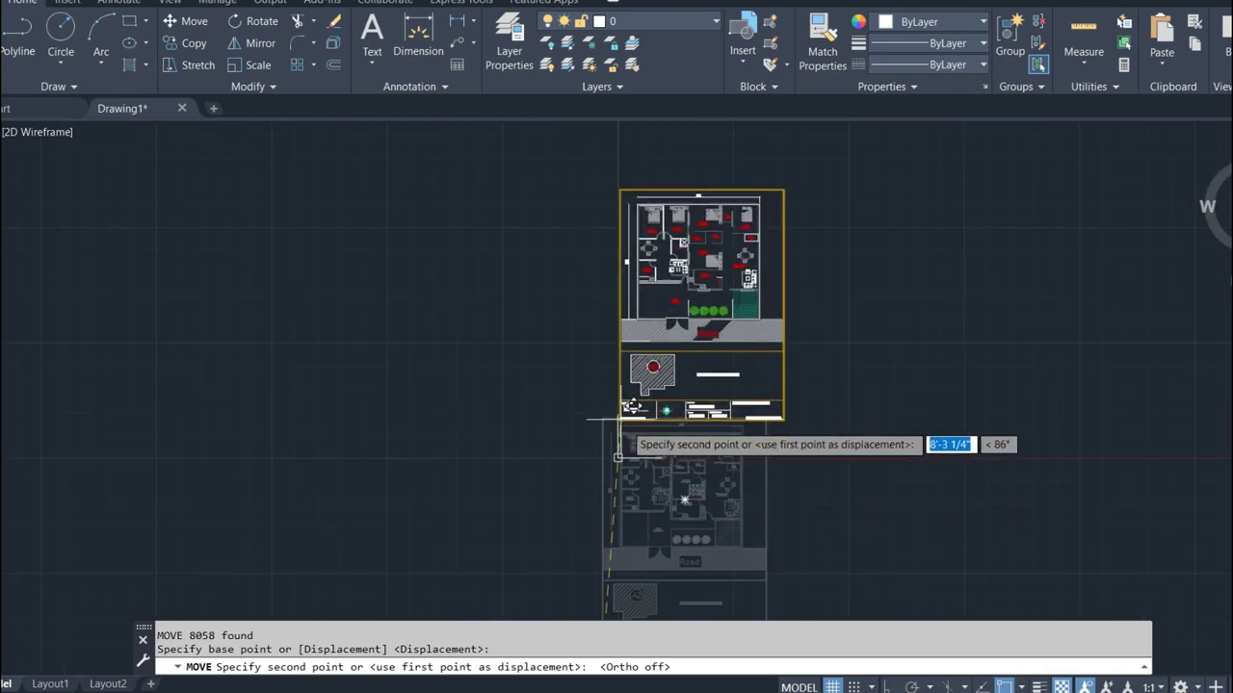
click(680, 432)
scroll(616, 463, up, 3)
scroll(585, 468, down, 3)
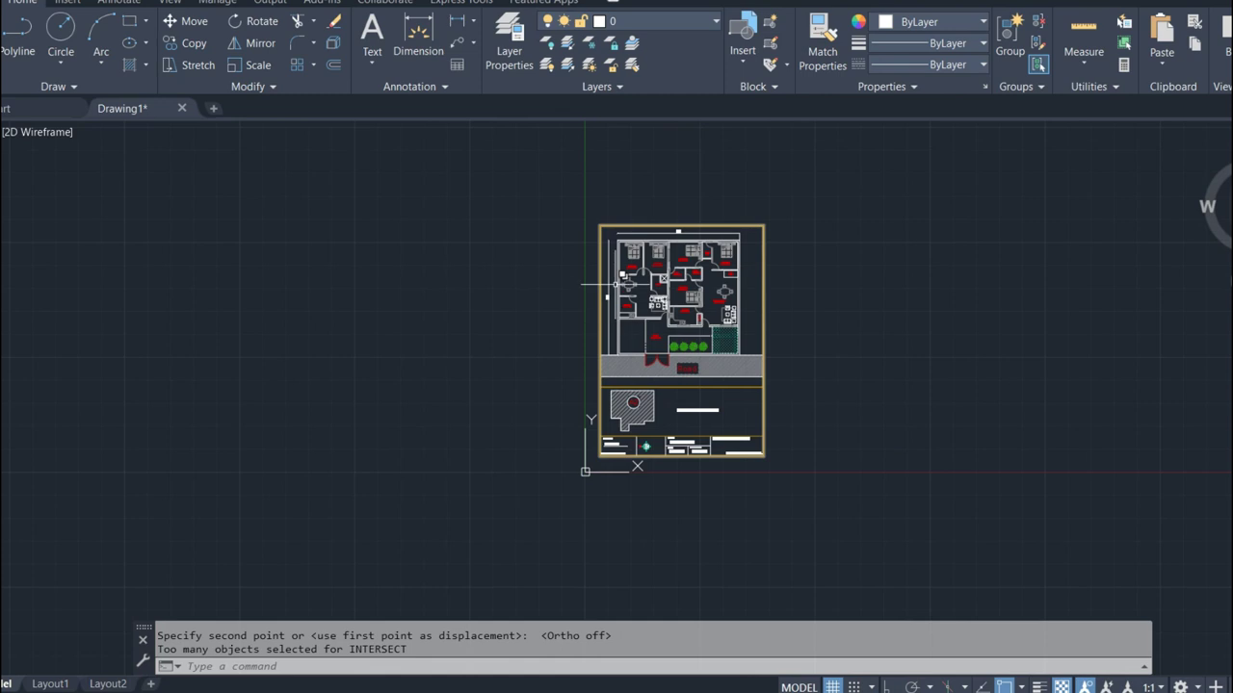
scroll(630, 319, up, 3)
- Dimension the plan's left side from lower-left to top-left corner to confirm it measures 50
scroll(582, 358, up, 3)
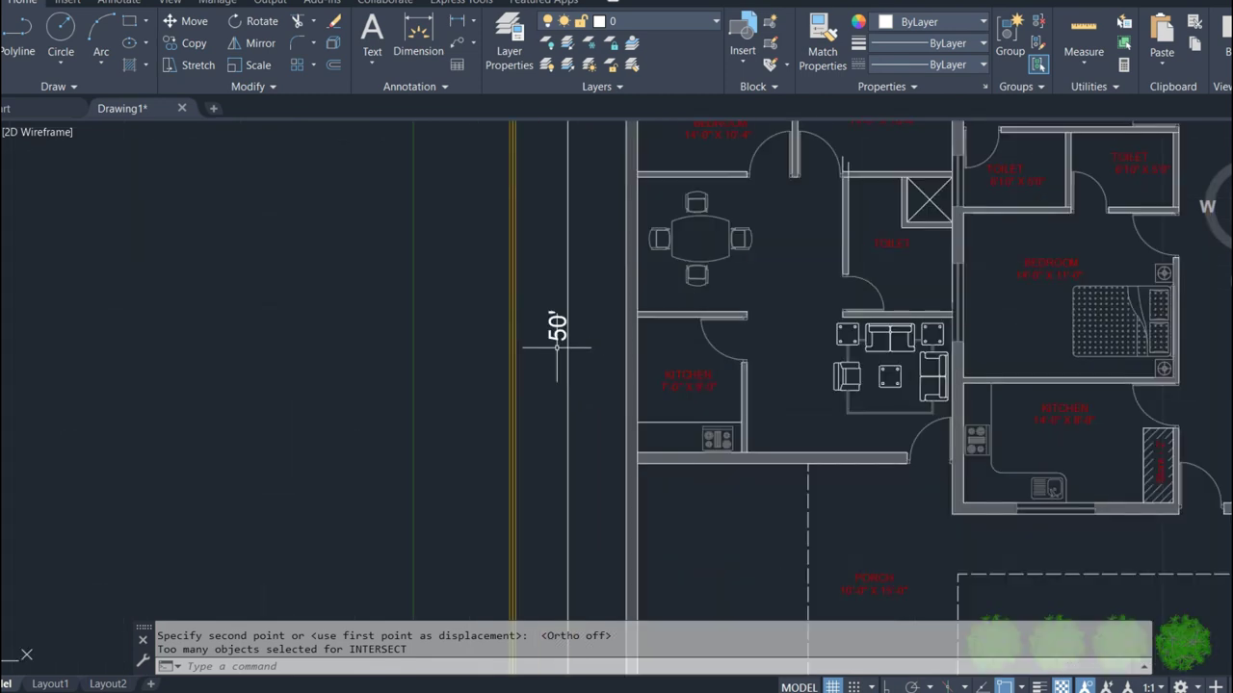
scroll(556, 346, down, 2)
scroll(556, 346, down, 2)
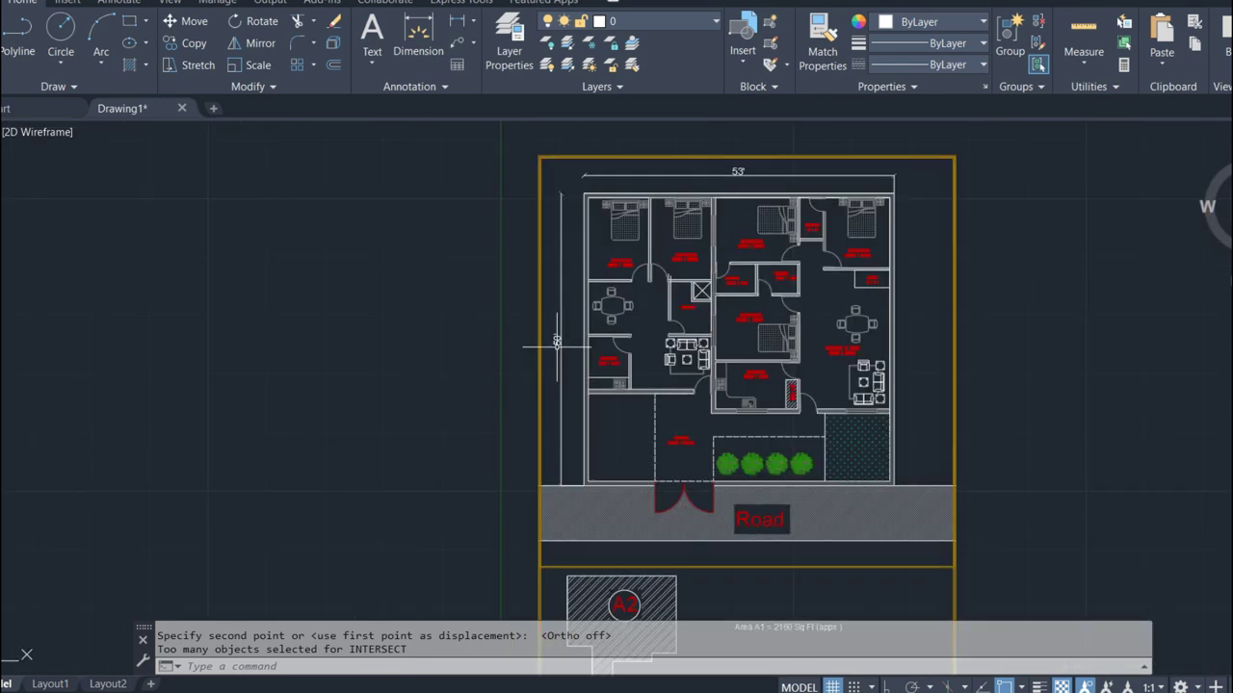
click(418, 39)
scroll(558, 164, up, 3)
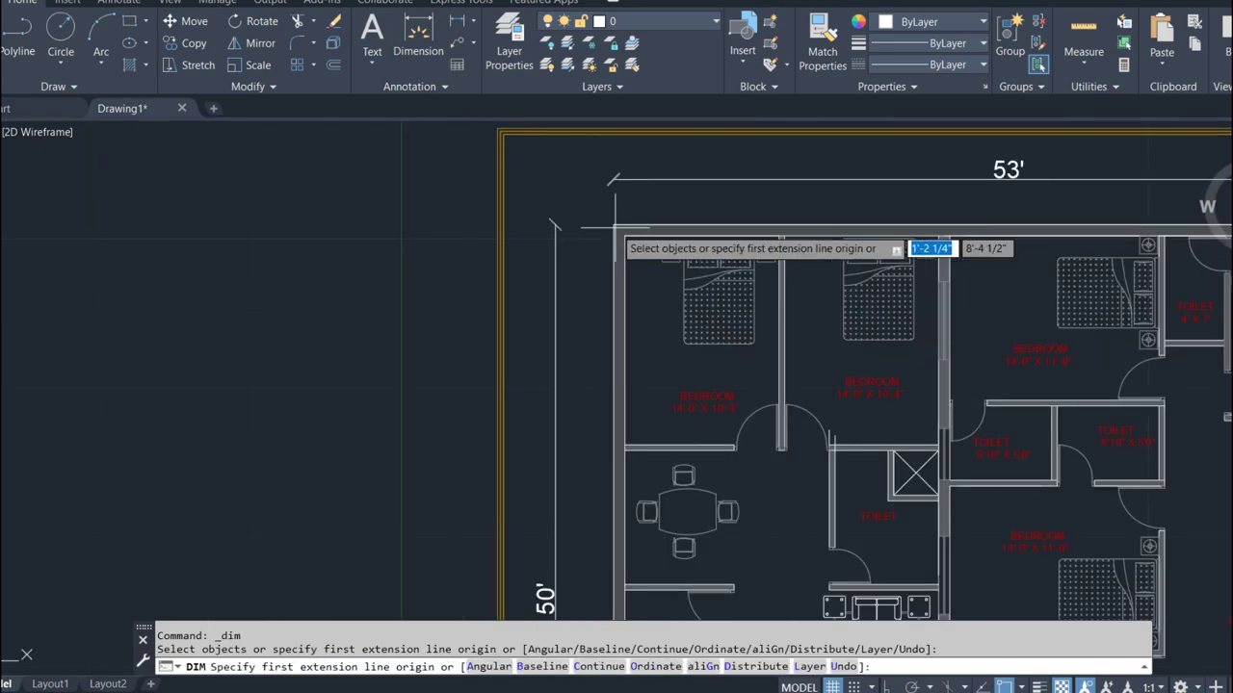
scroll(596, 203, down, 3)
scroll(603, 501, up, 3)
scroll(603, 502, up, 2)
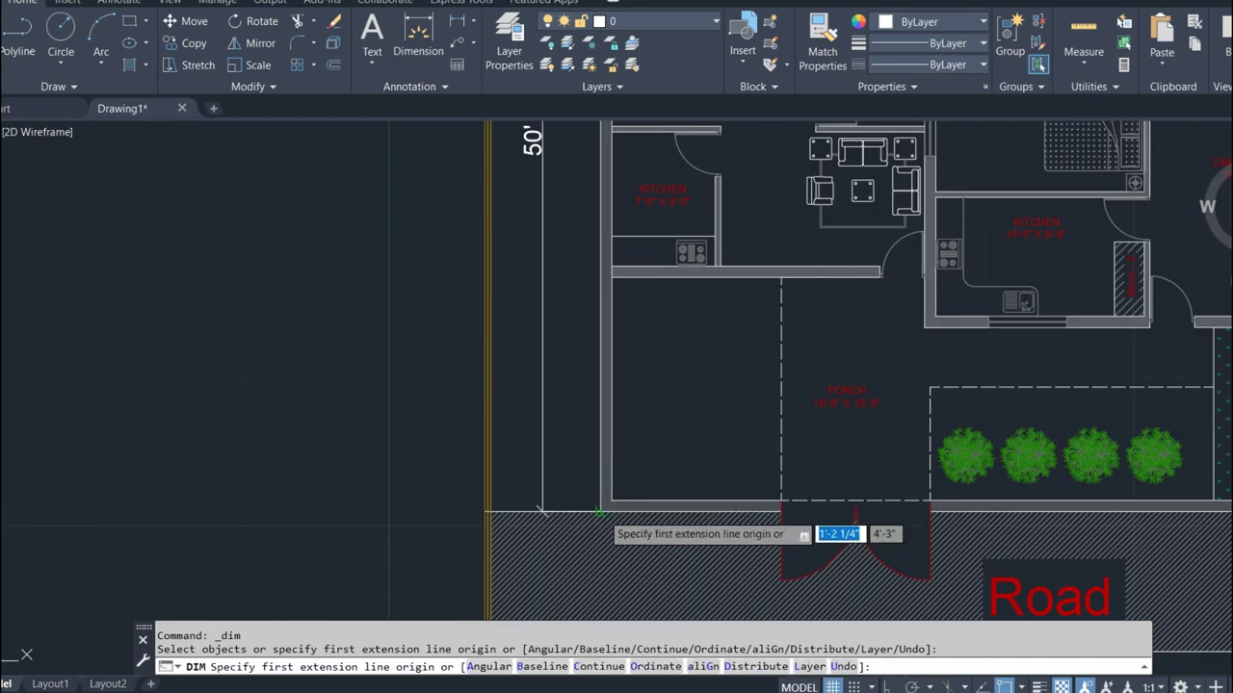
click(603, 501)
scroll(602, 502, down, 5)
scroll(595, 256, up, 3)
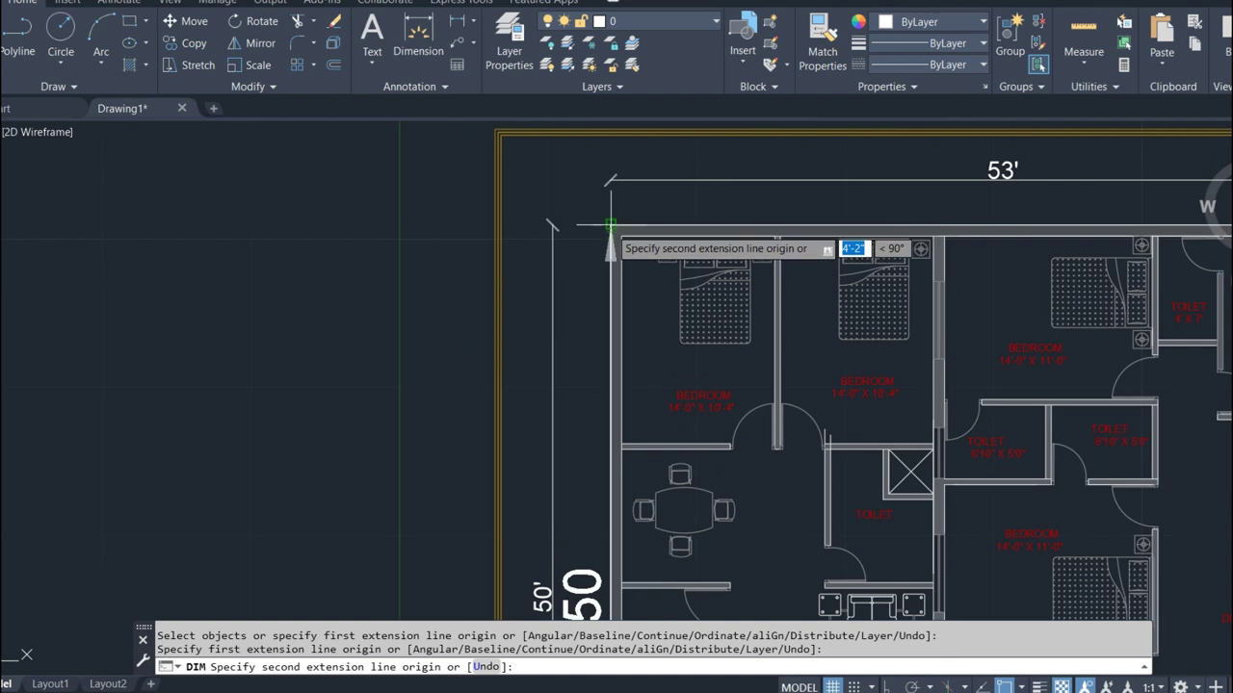
click(597, 229)
scroll(597, 229, down, 3)
click(591, 385)
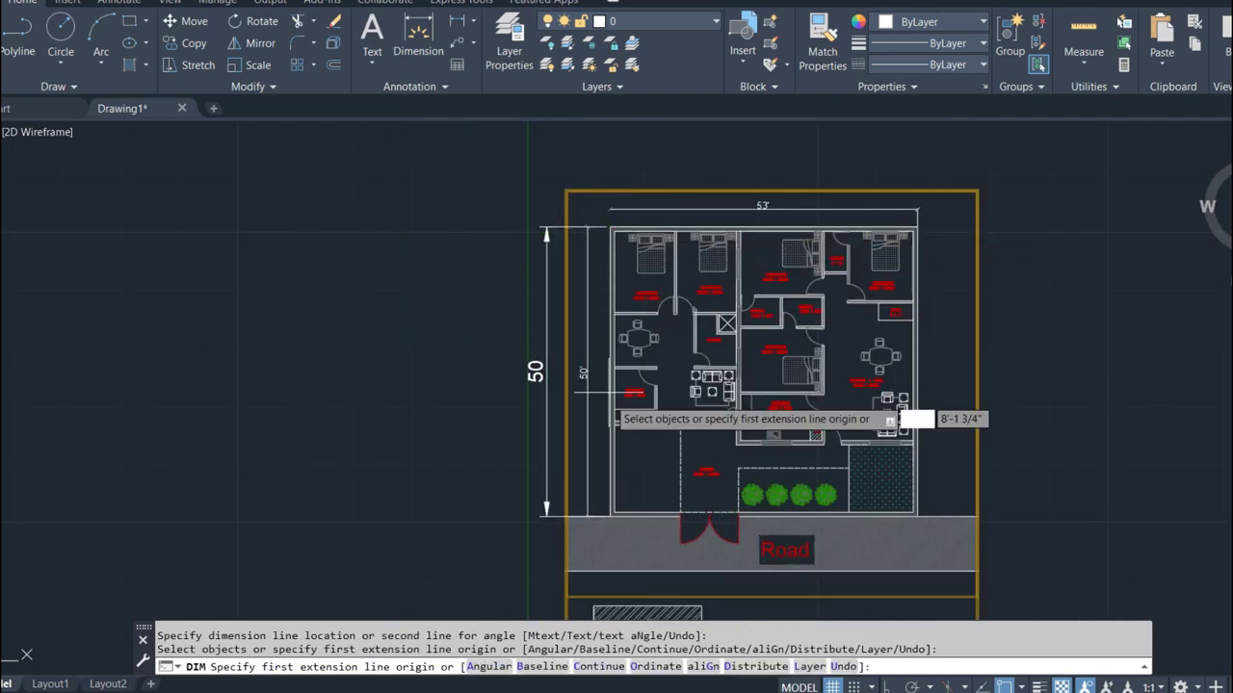
scroll(609, 405, up, 4)
key(Escape)
- Window-select the entire drawing and erase all of it
scroll(551, 358, down, 5)
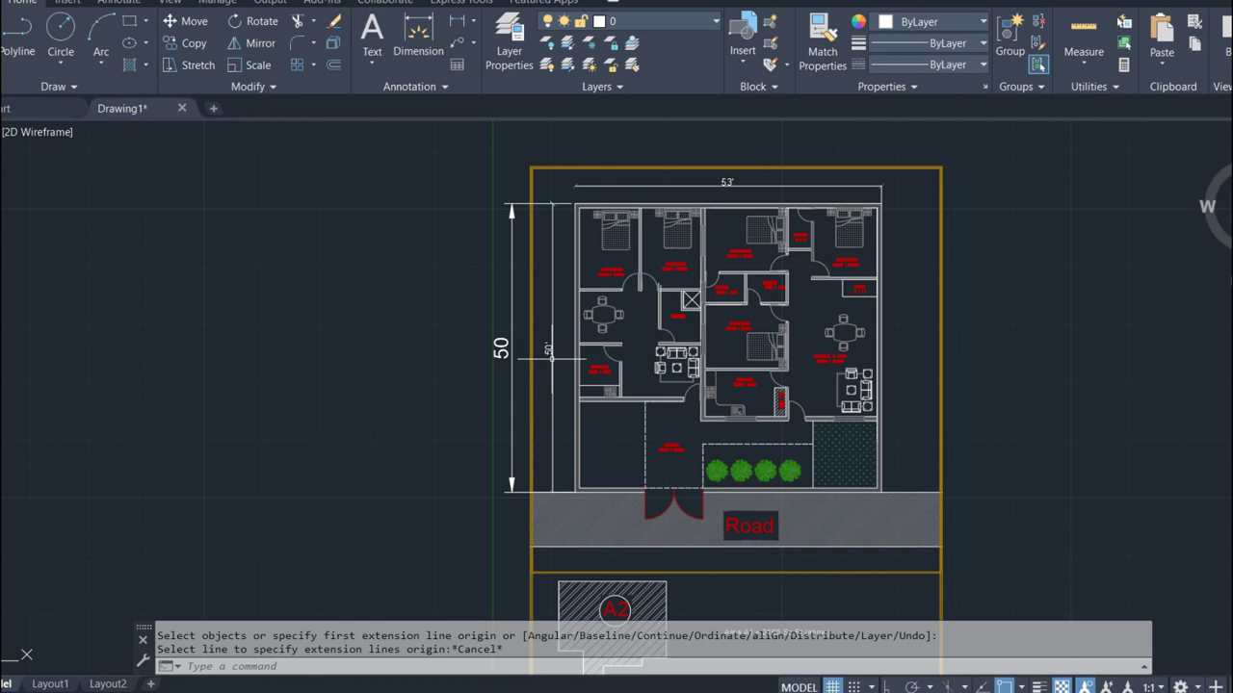
scroll(551, 358, down, 3)
drag(433, 212, 814, 525)
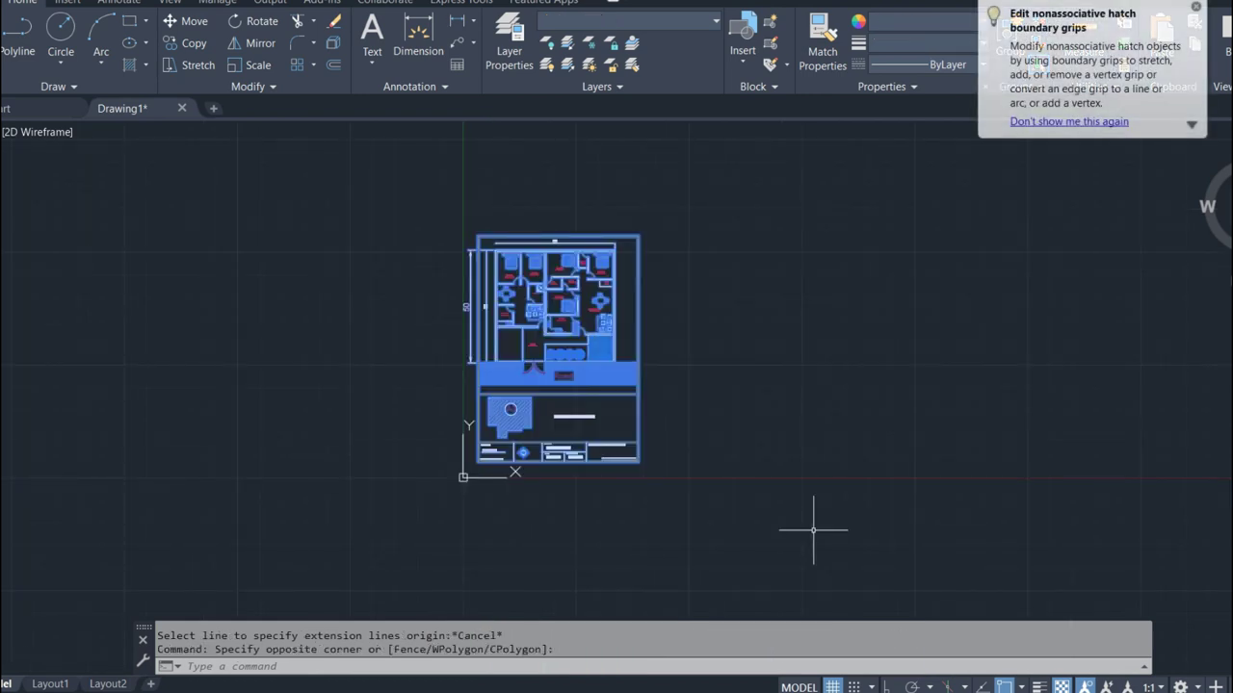
key(Delete)
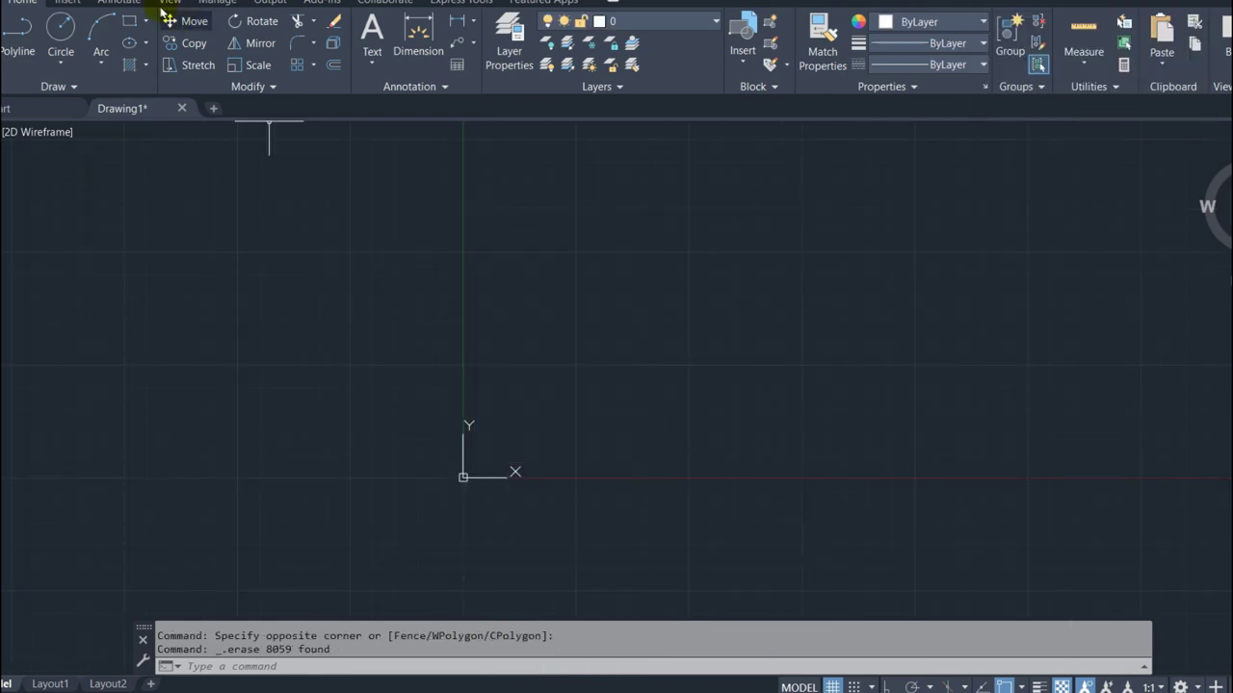
click(75, 3)
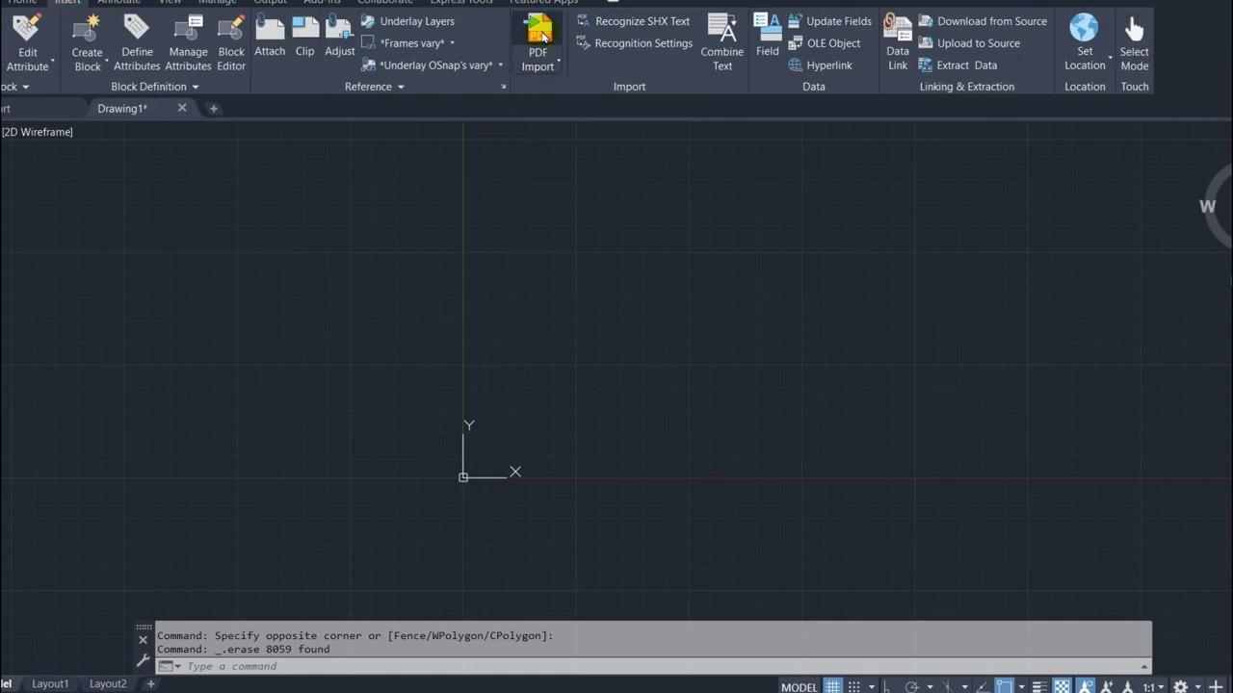
- Import Doors.pdf as a PDF with a 270-degree rotation
click(545, 35)
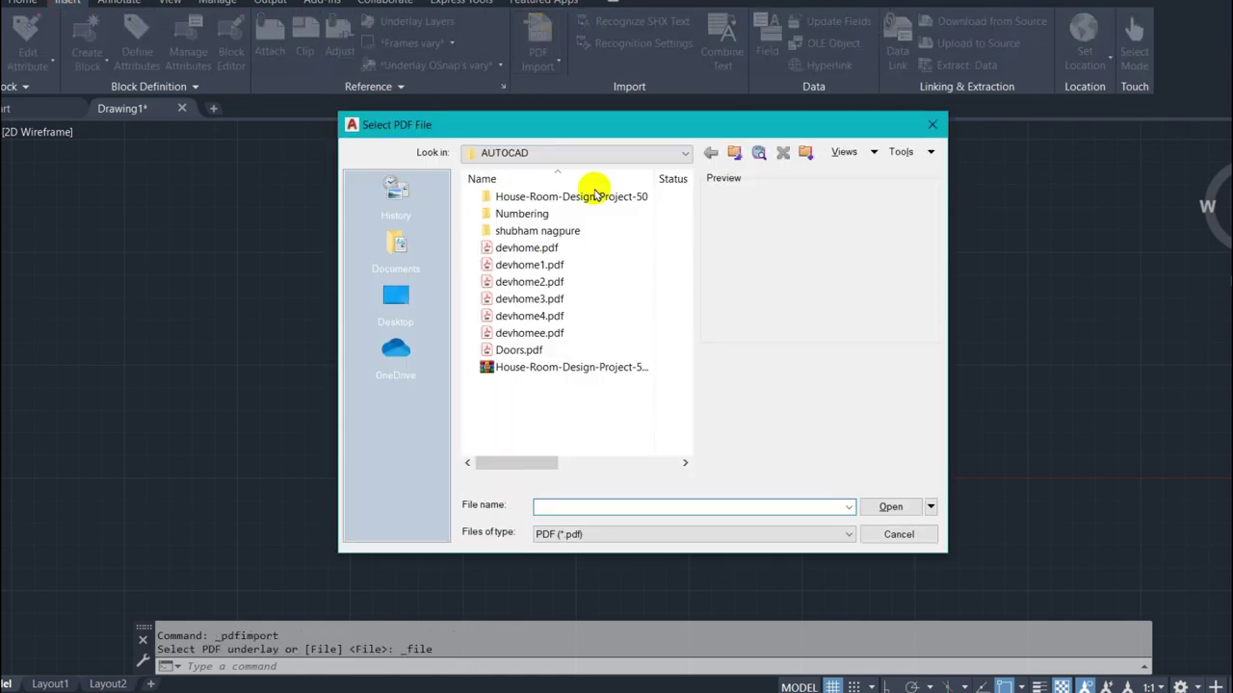
click(577, 349)
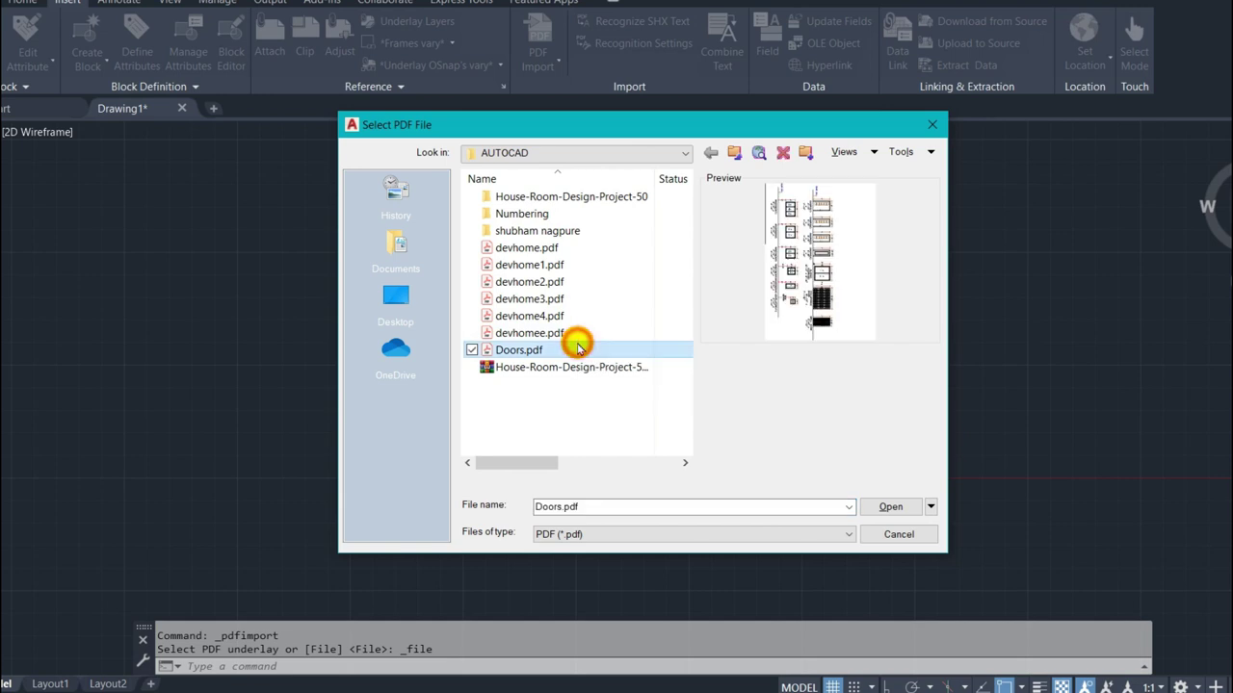
click(890, 506)
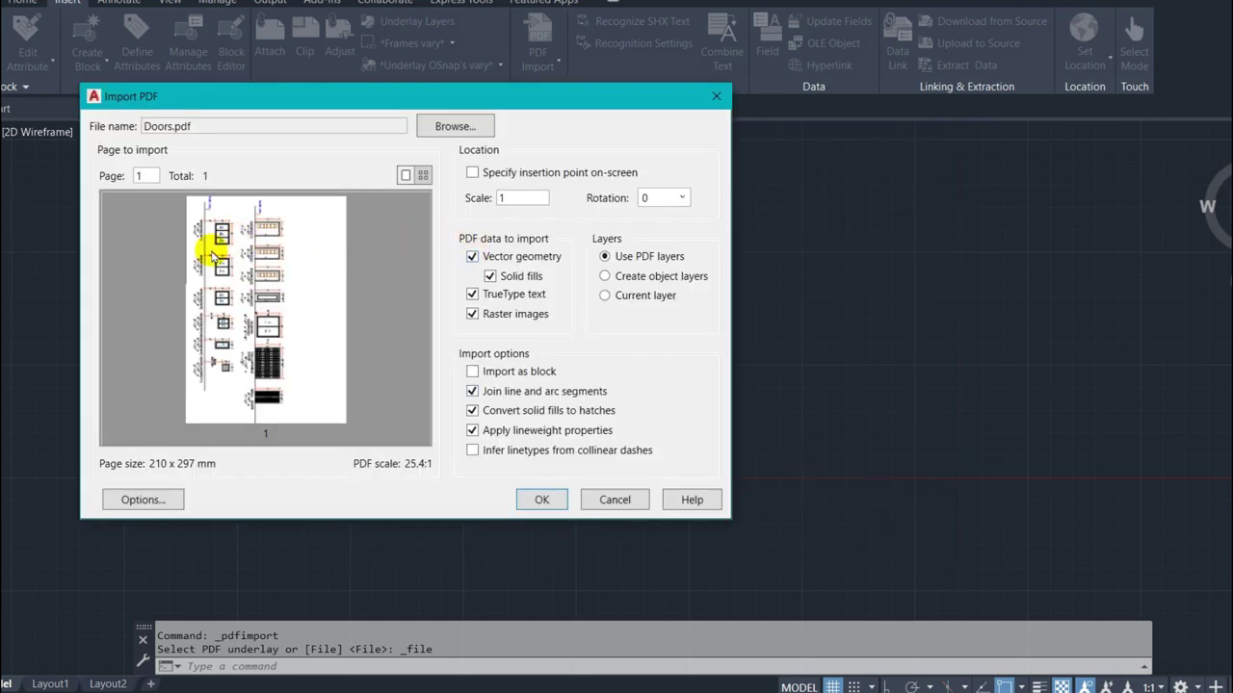
click(681, 200)
click(663, 265)
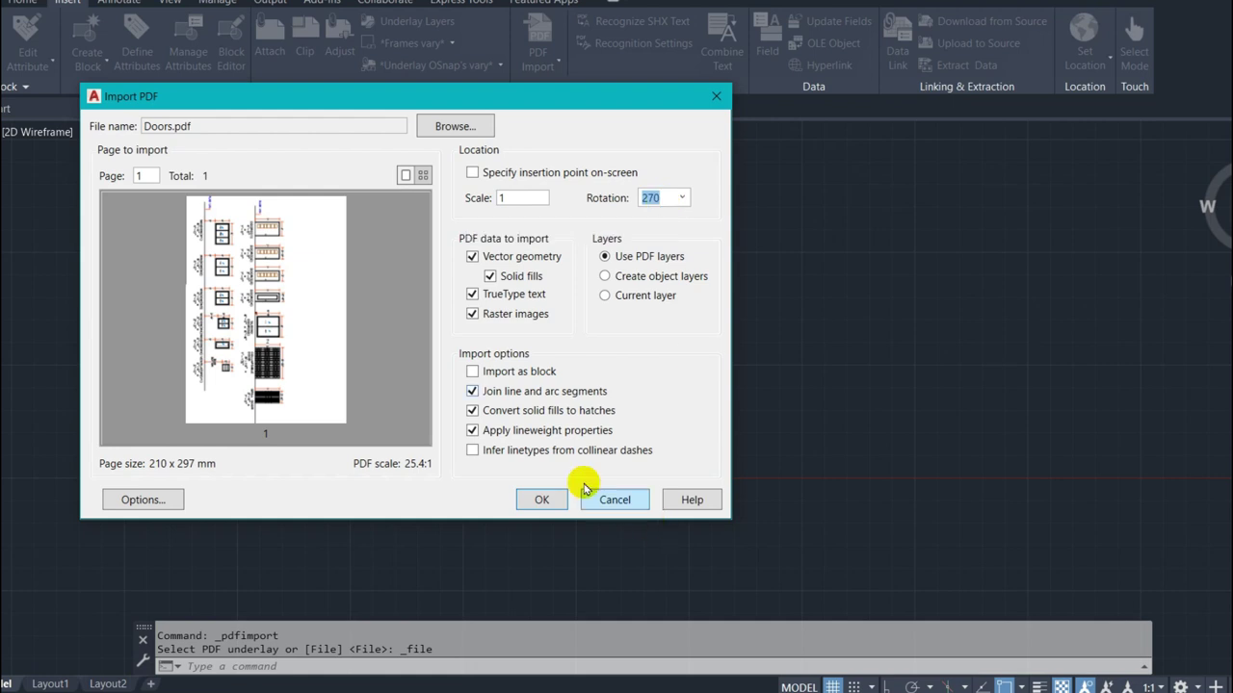
click(540, 499)
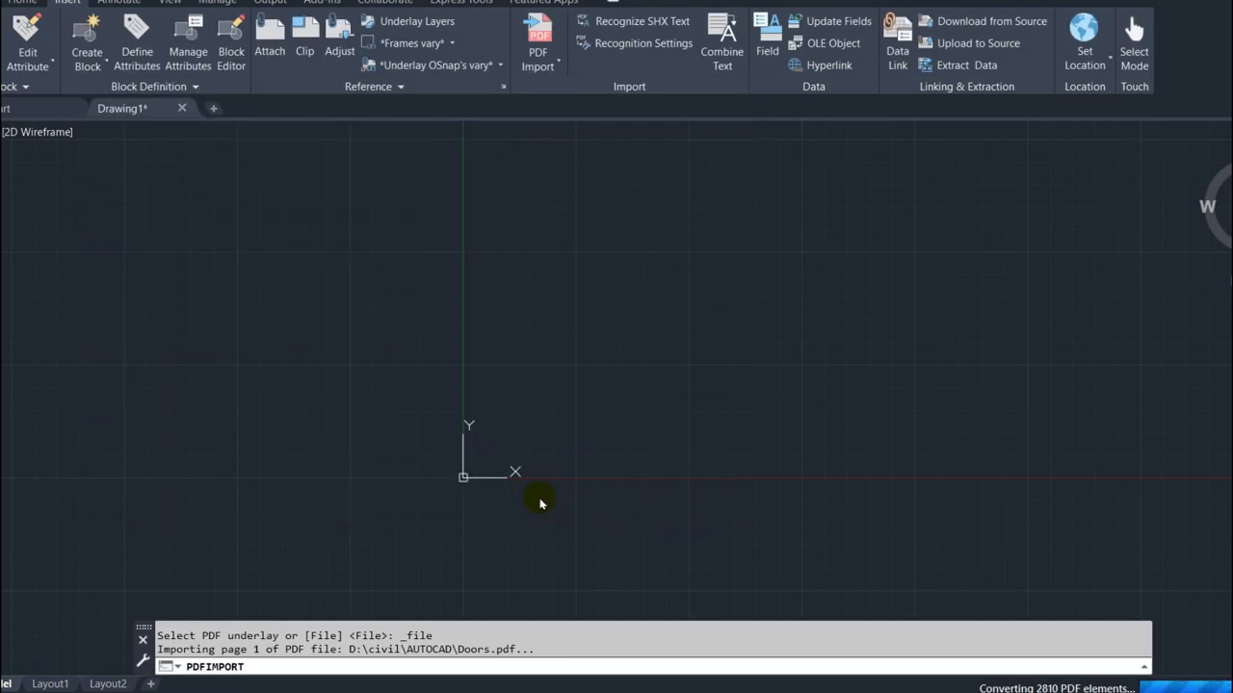
mouse_move(540, 499)
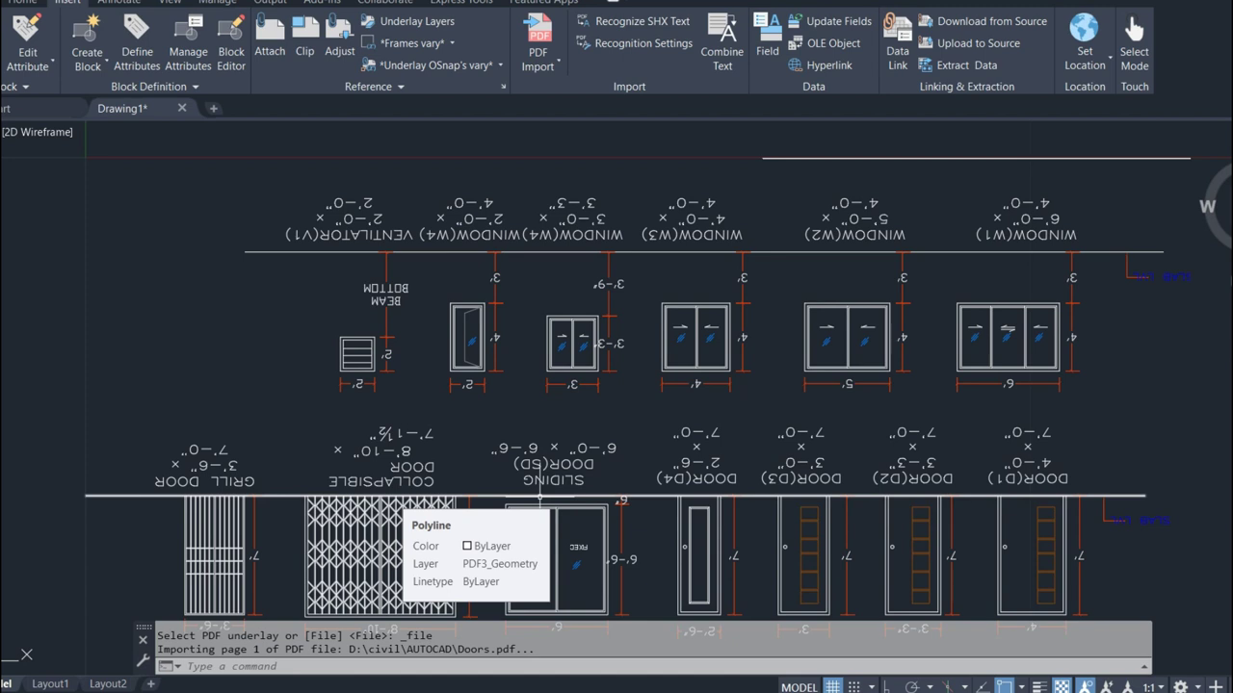
- Window-select the whole imported door and window sheet
scroll(556, 401, down, 4)
click(220, 183)
click(861, 587)
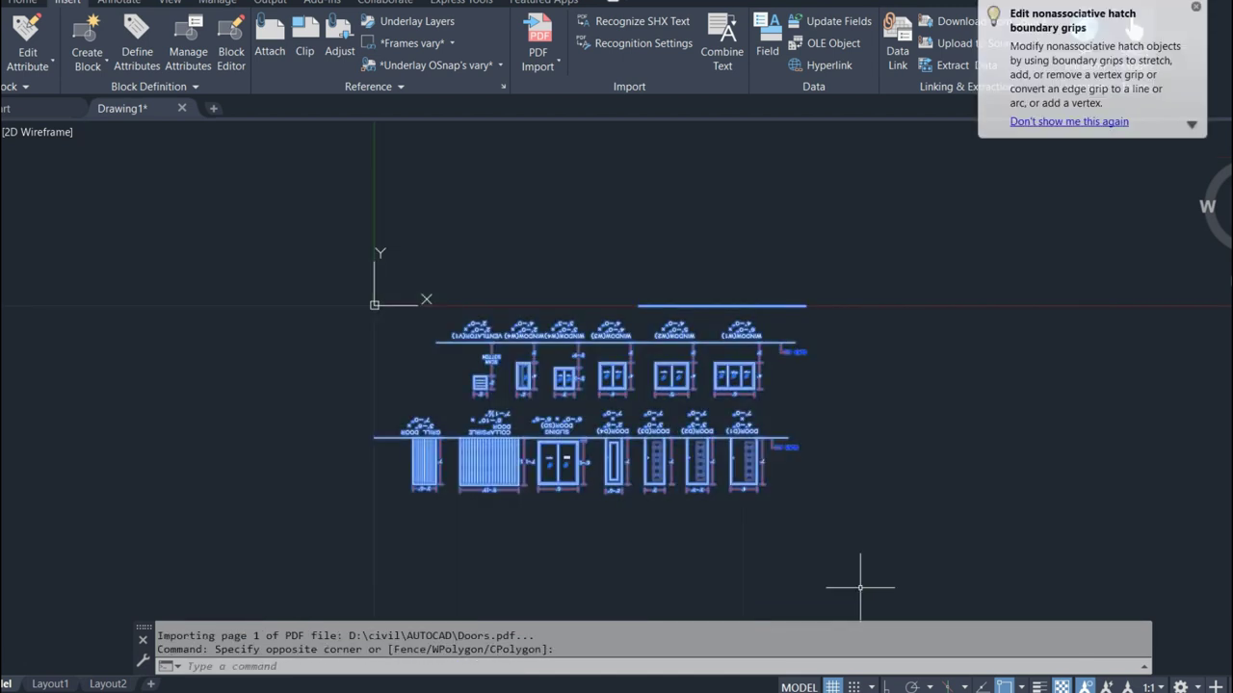
- Rotate the Doors sheet 180° about a line endpoint, with Ortho on, so labels read upright
text(Ro)
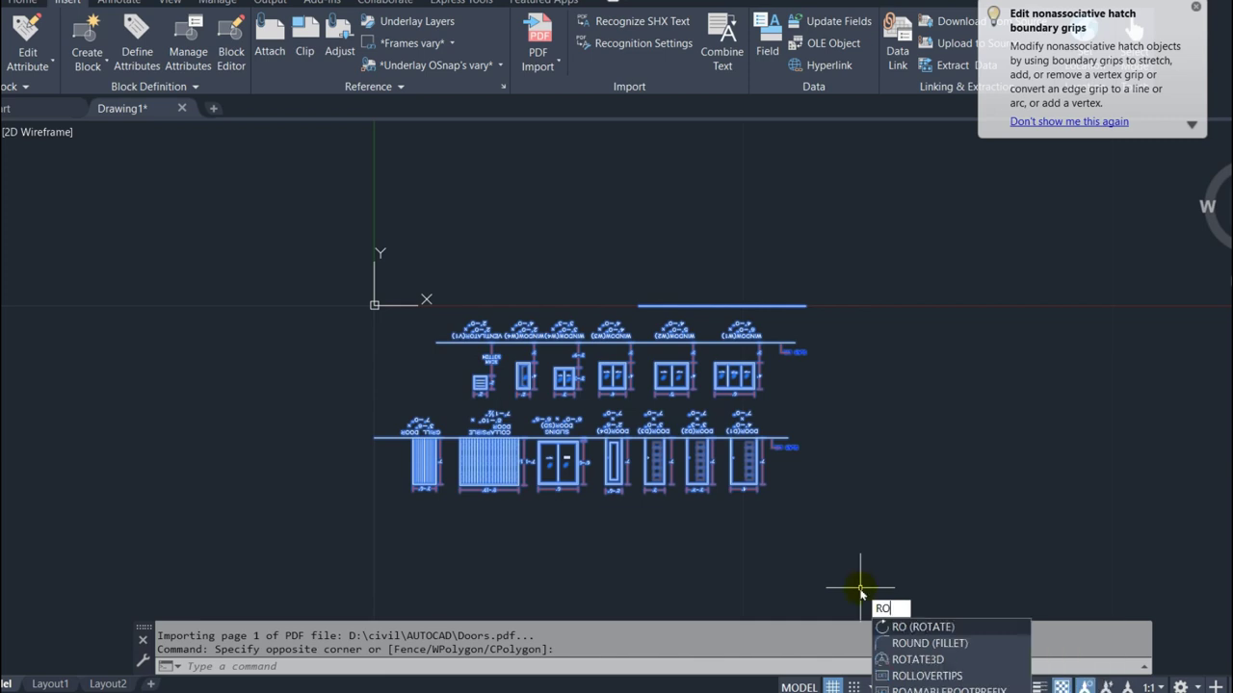
key(Return)
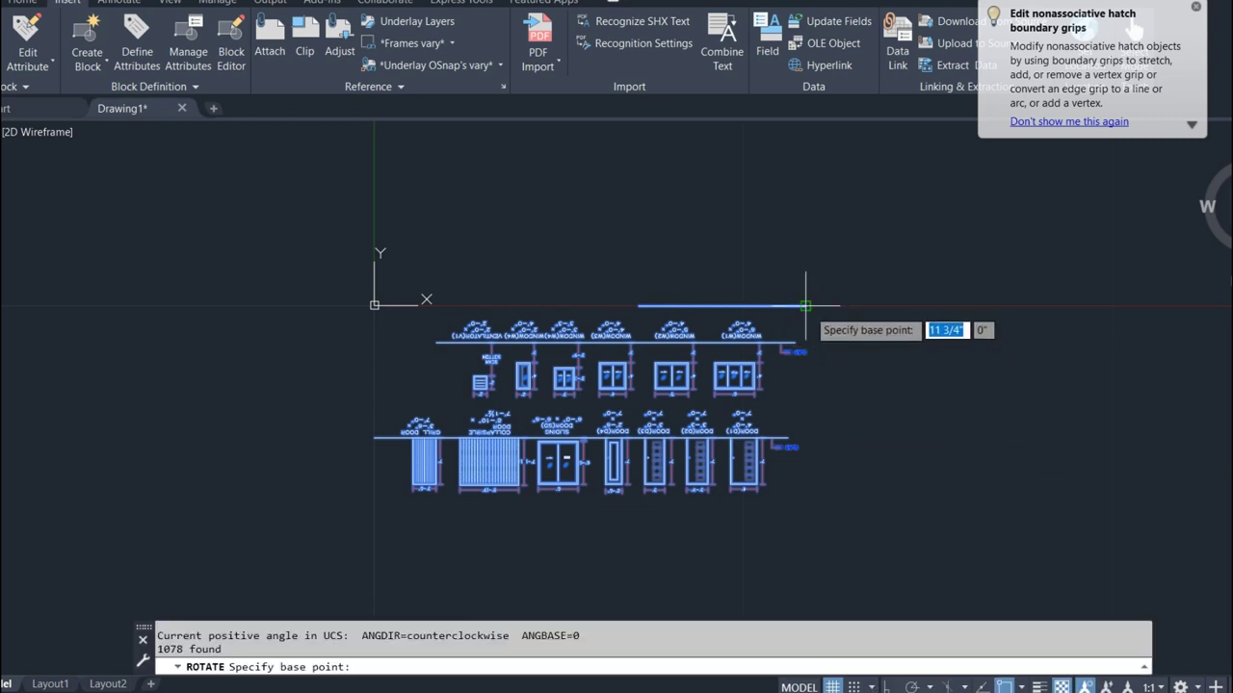
click(806, 305)
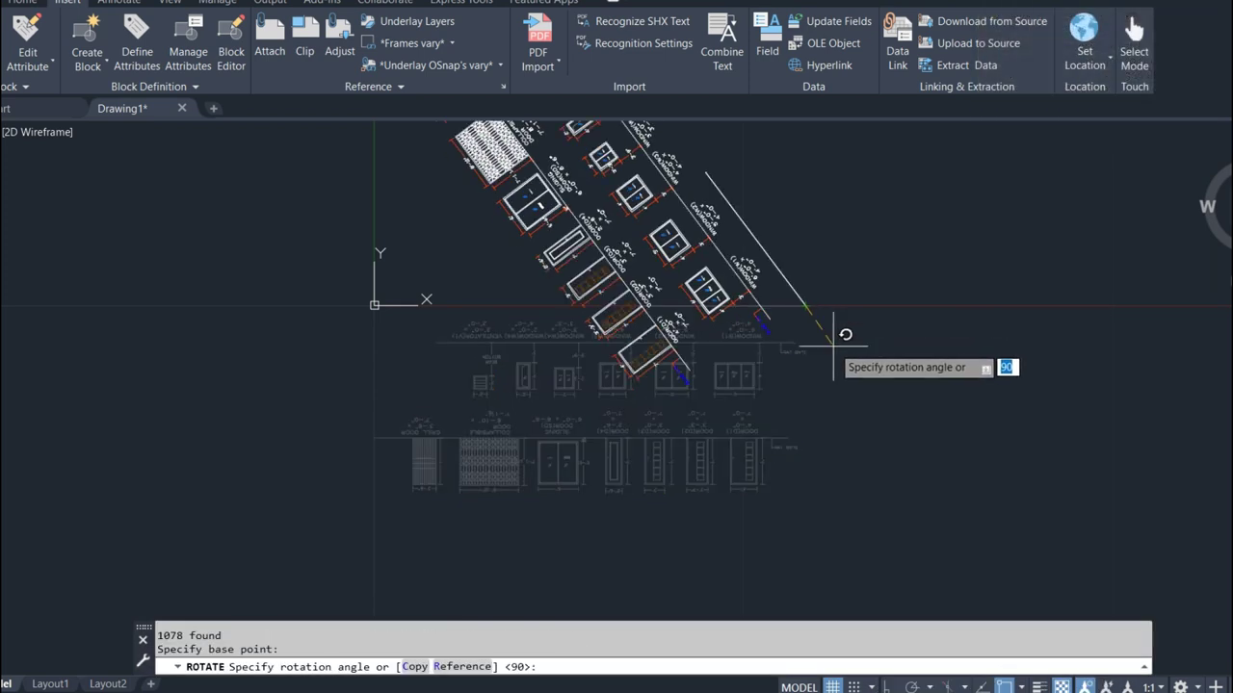
click(890, 687)
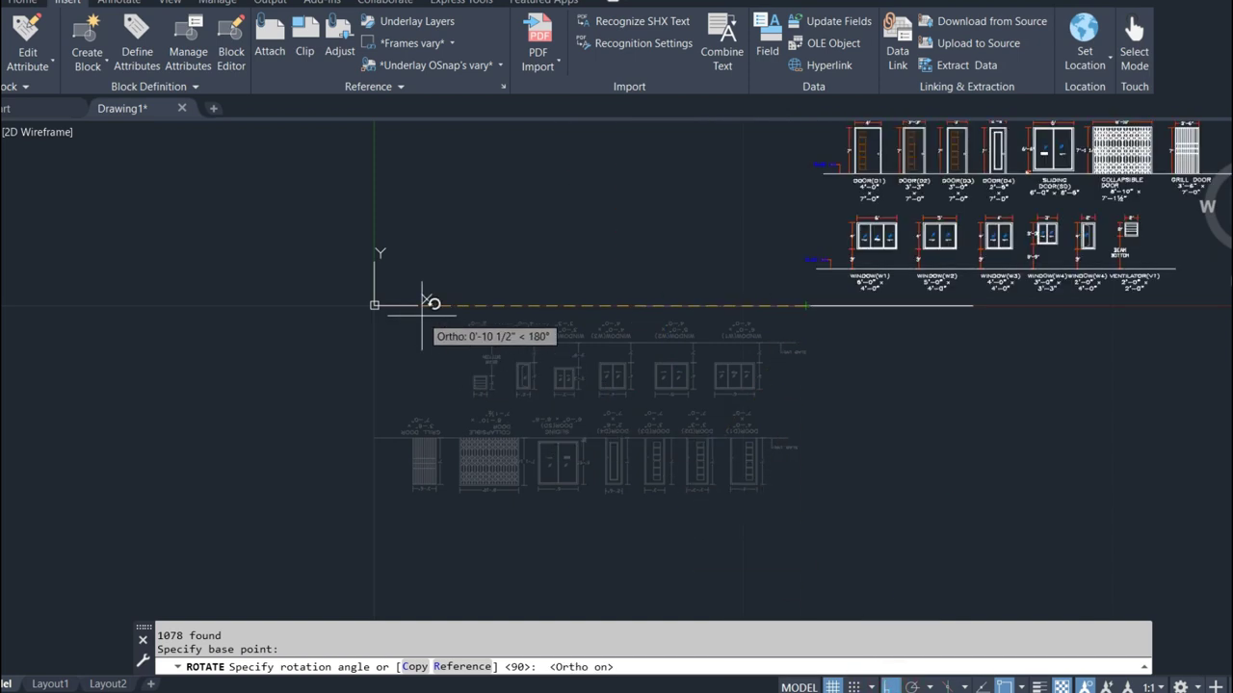
click(416, 314)
scroll(416, 315, down, 4)
scroll(718, 282, up, 4)
scroll(718, 281, up, 4)
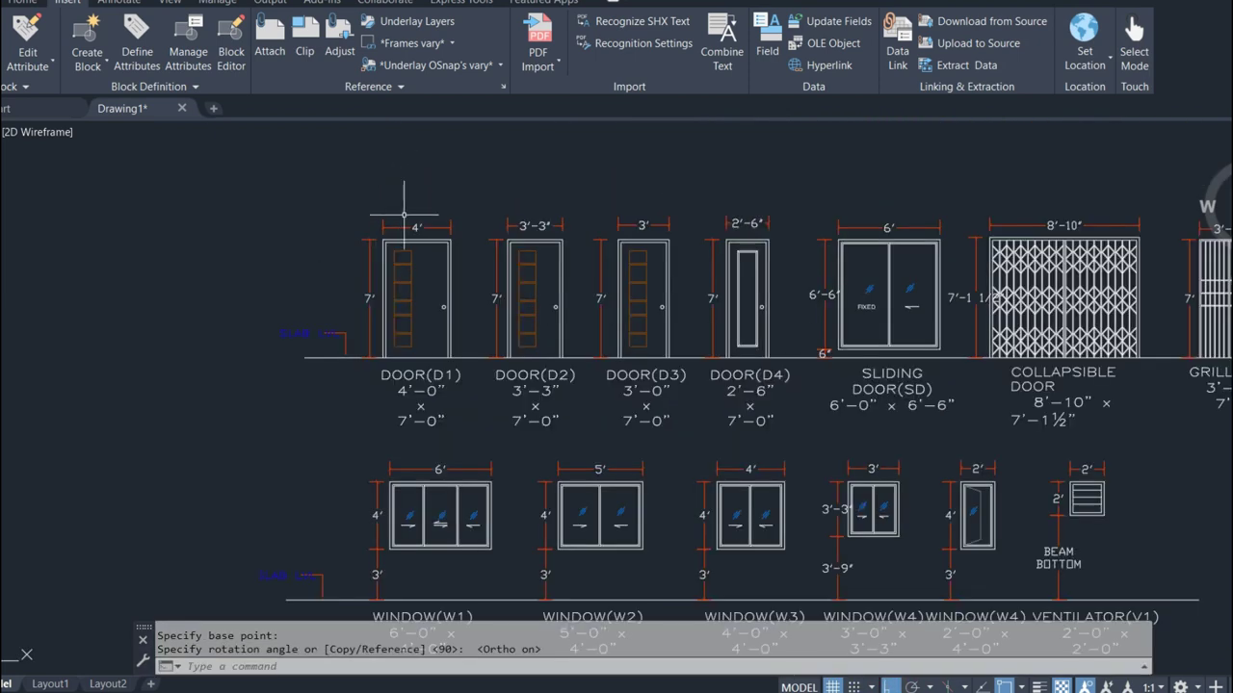
scroll(378, 231, up, 4)
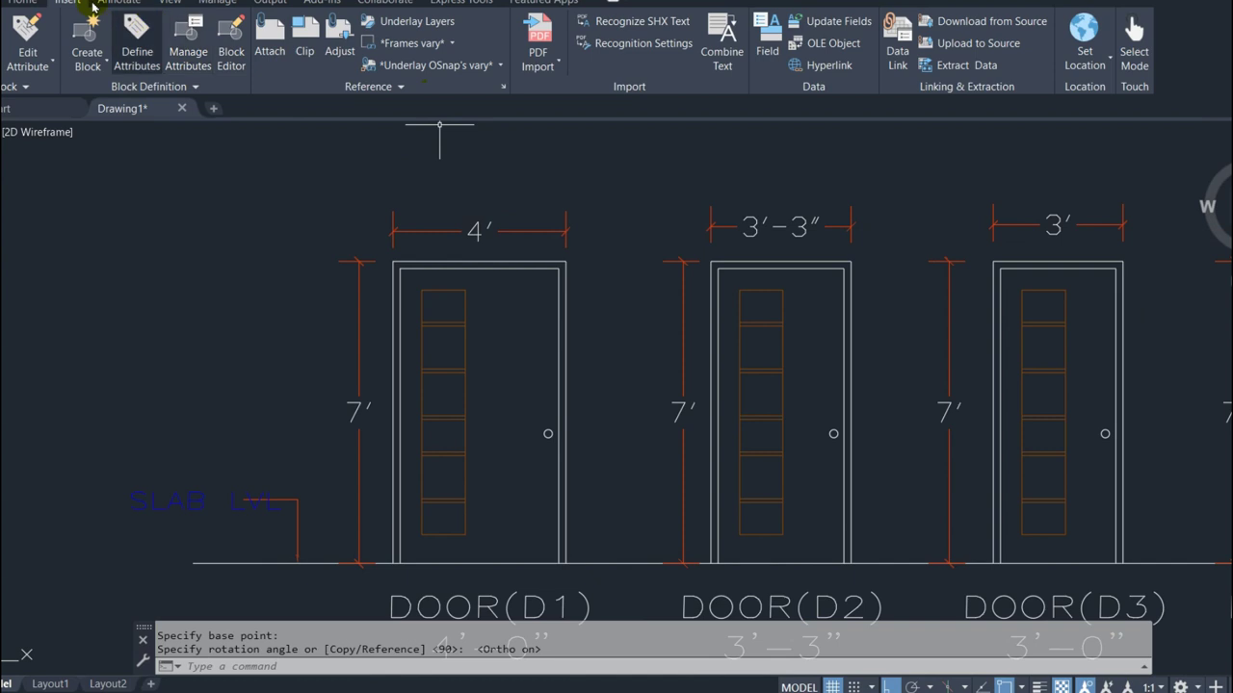
click(21, 3)
click(416, 37)
scroll(510, 193, up, 4)
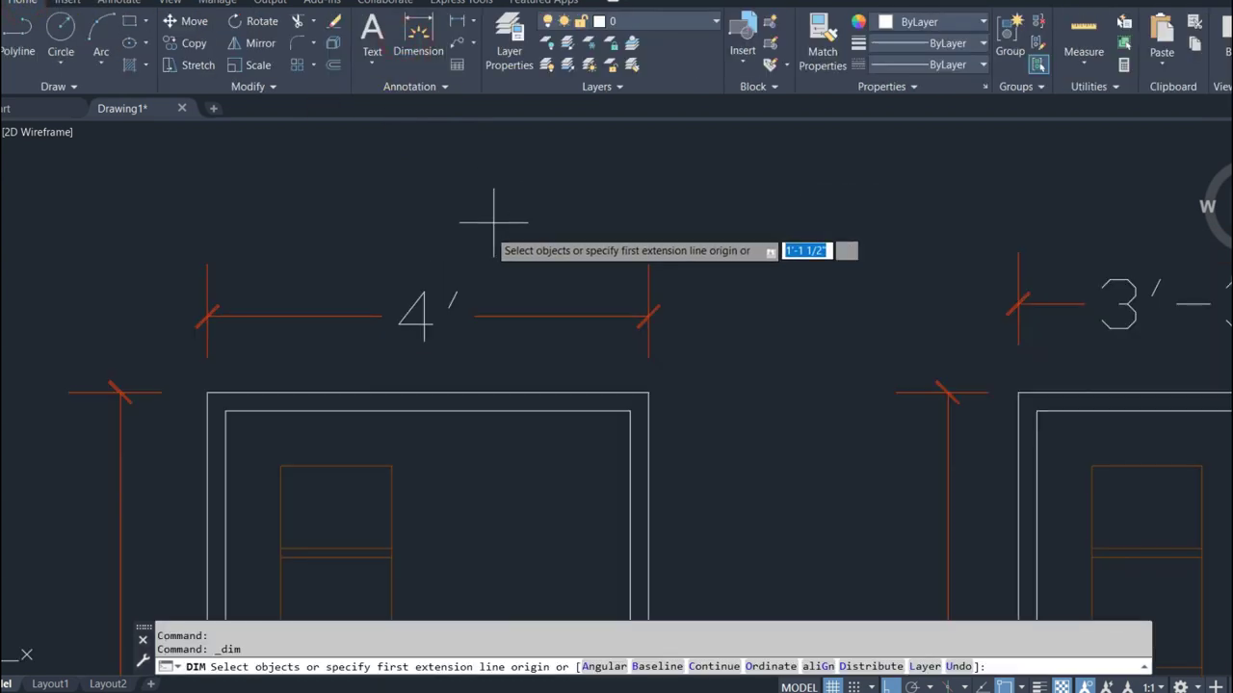
click(207, 393)
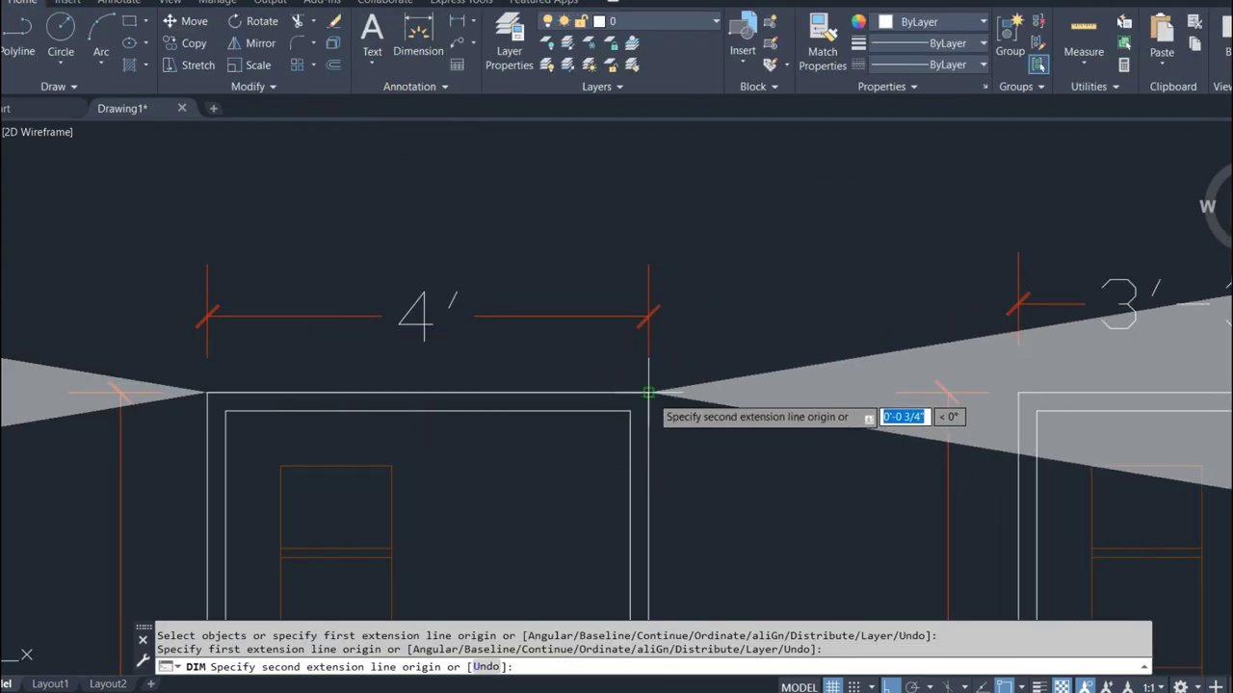
click(648, 392)
scroll(648, 392, down, 3)
scroll(648, 395, down, 5)
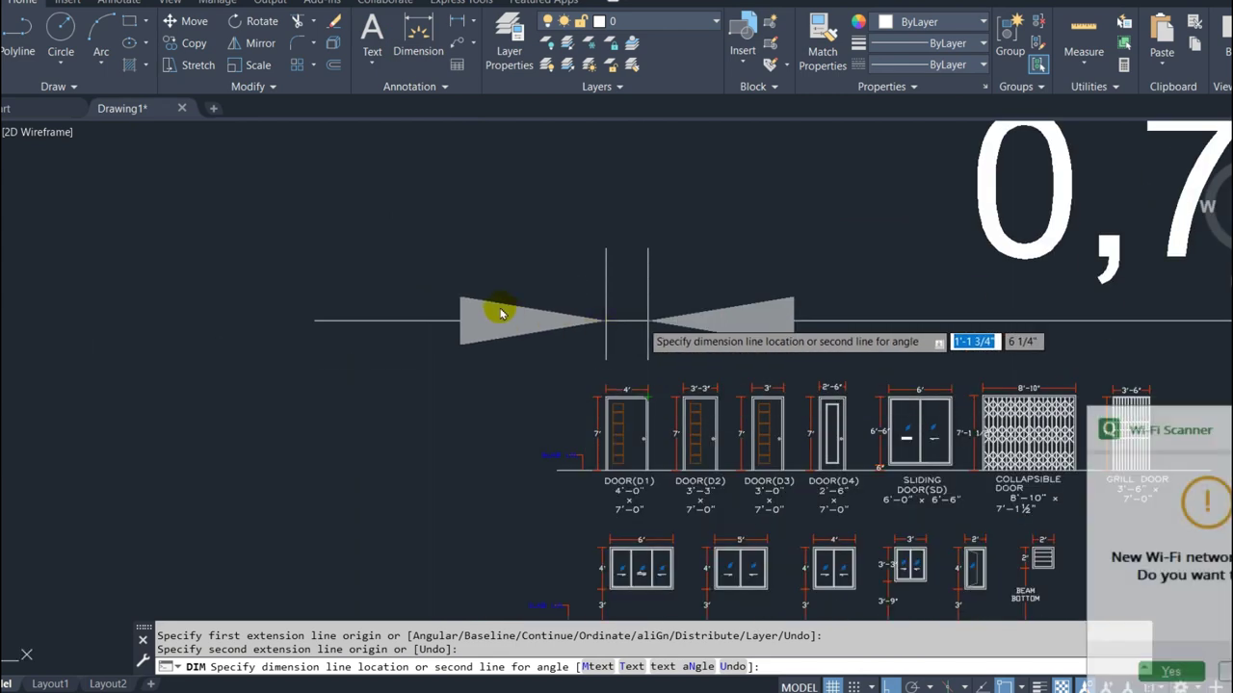
scroll(500, 310, down, 2)
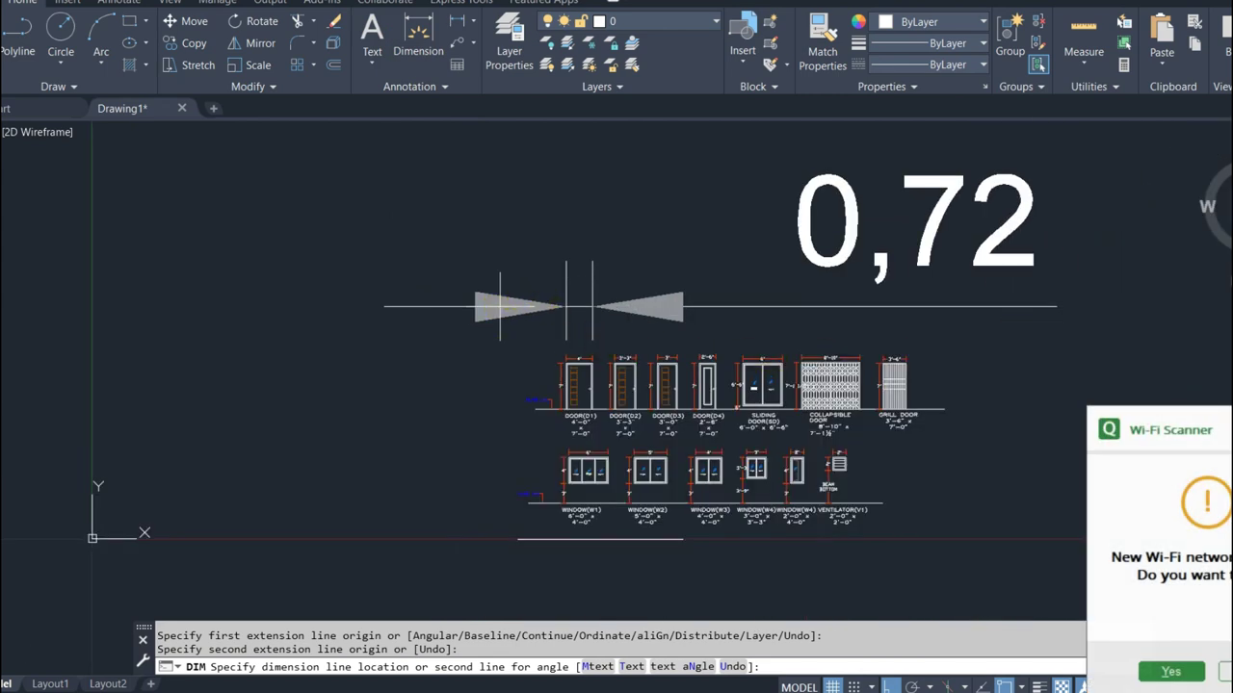
key(Escape)
scroll(484, 270, down, 2)
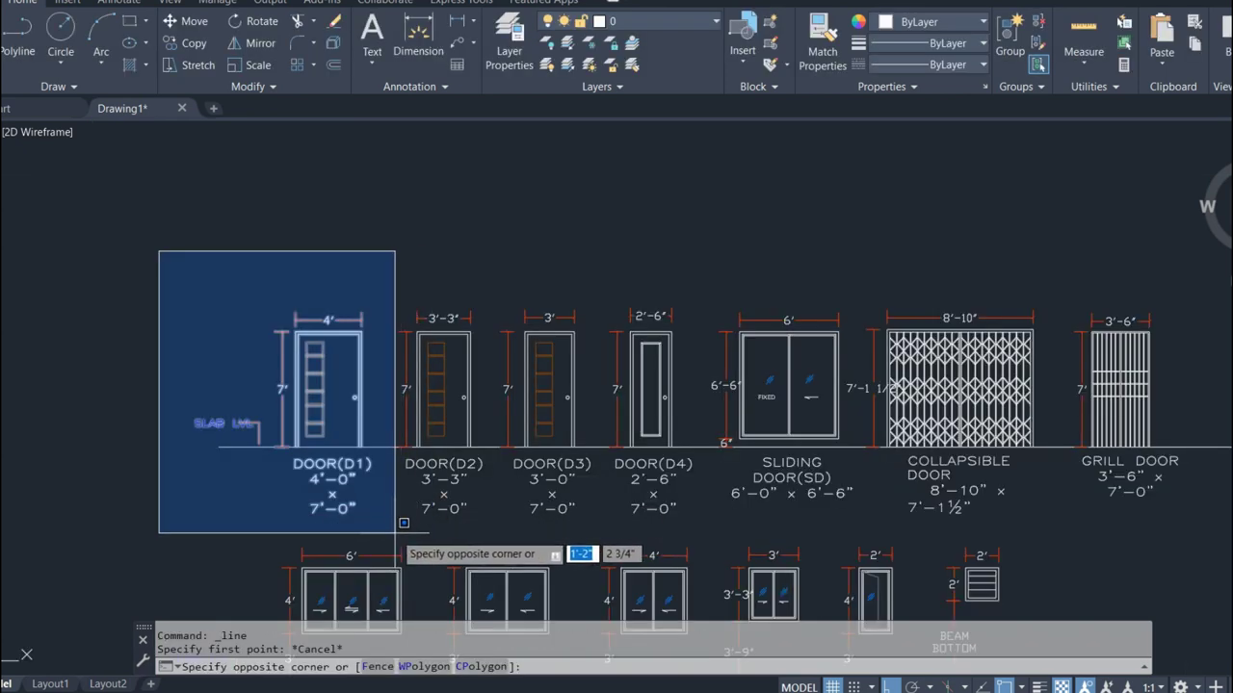
- Select door D1 with its 4' and 7' dimensions and copy it above the door row
click(390, 535)
text(M)
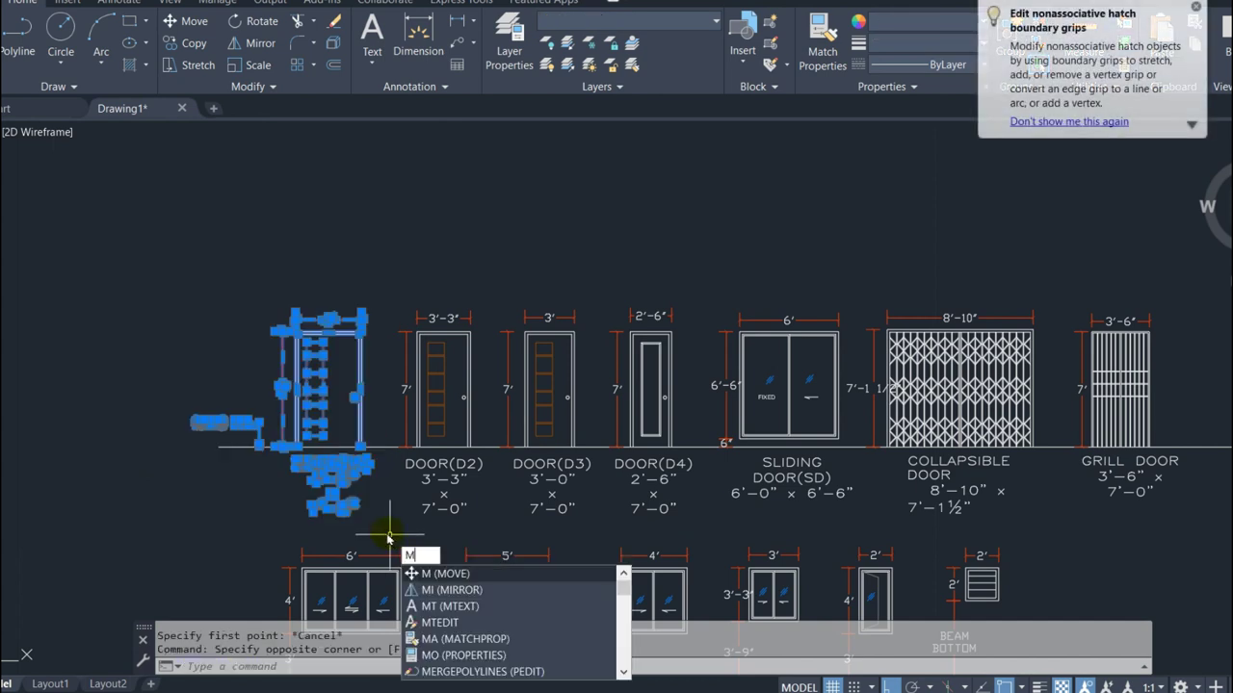
key(Escape)
key(Escape)
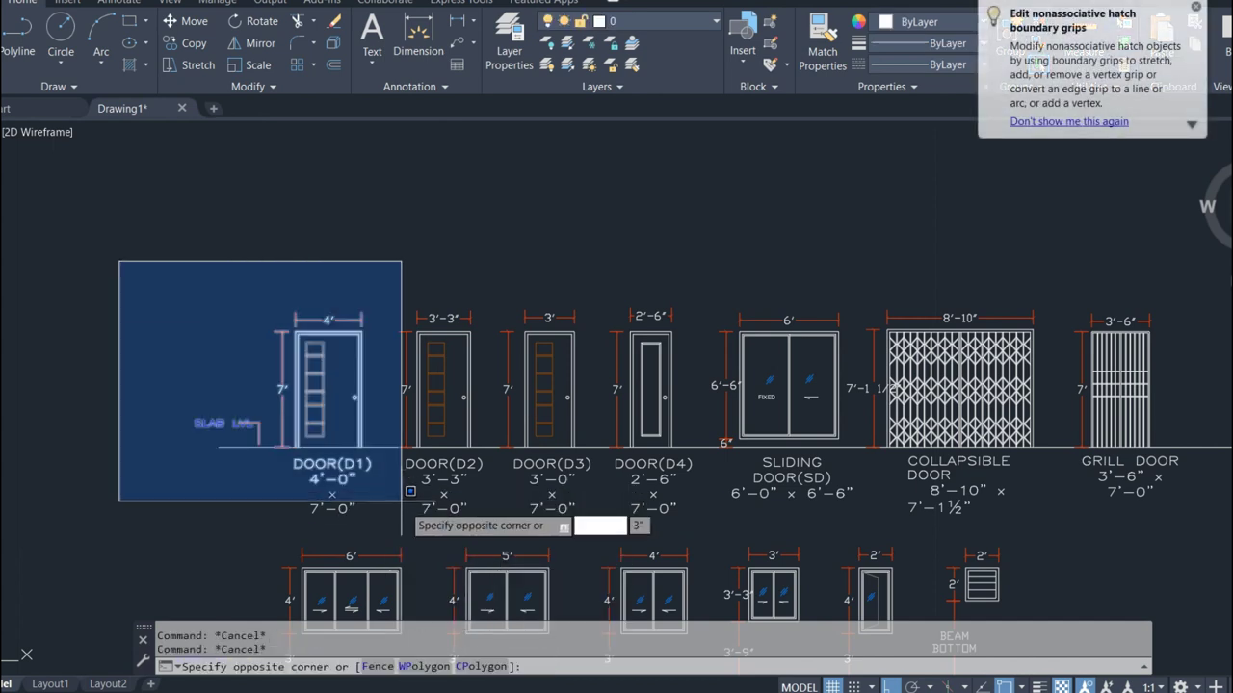
click(385, 528)
text(o)
key(Return)
click(294, 449)
scroll(294, 448, down, 2)
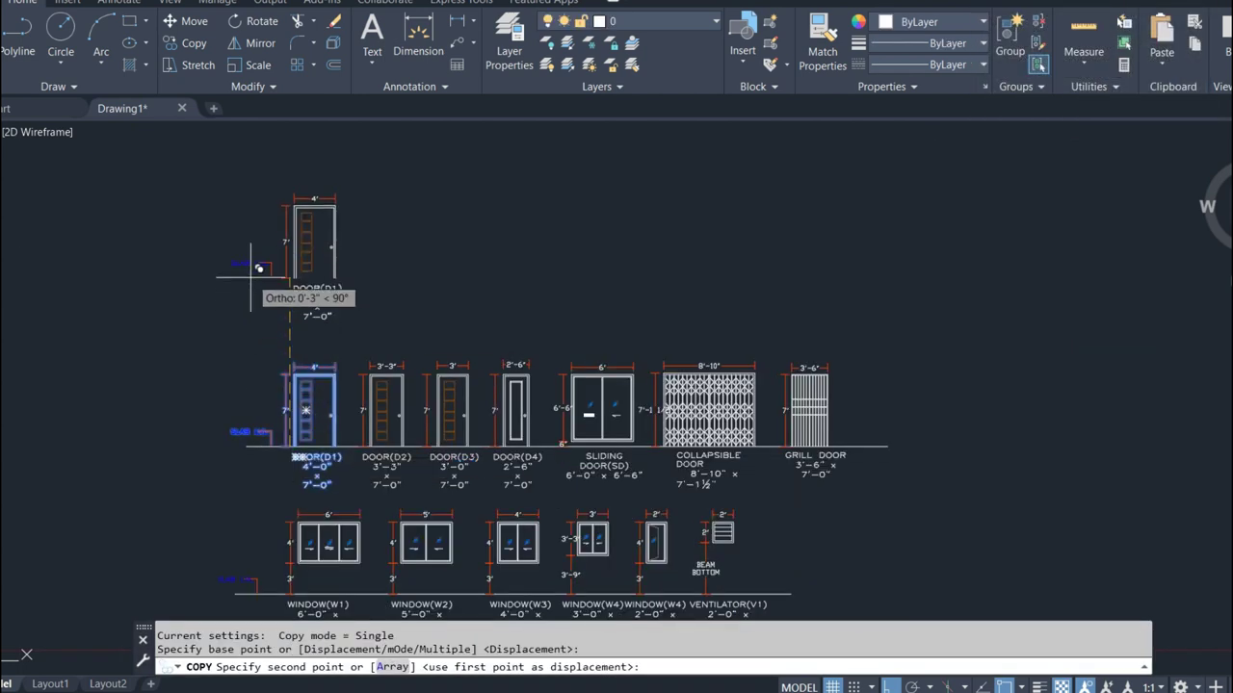
key(Escape)
scroll(261, 221, down, 1)
scroll(289, 234, up, 2)
scroll(289, 242, up, 2)
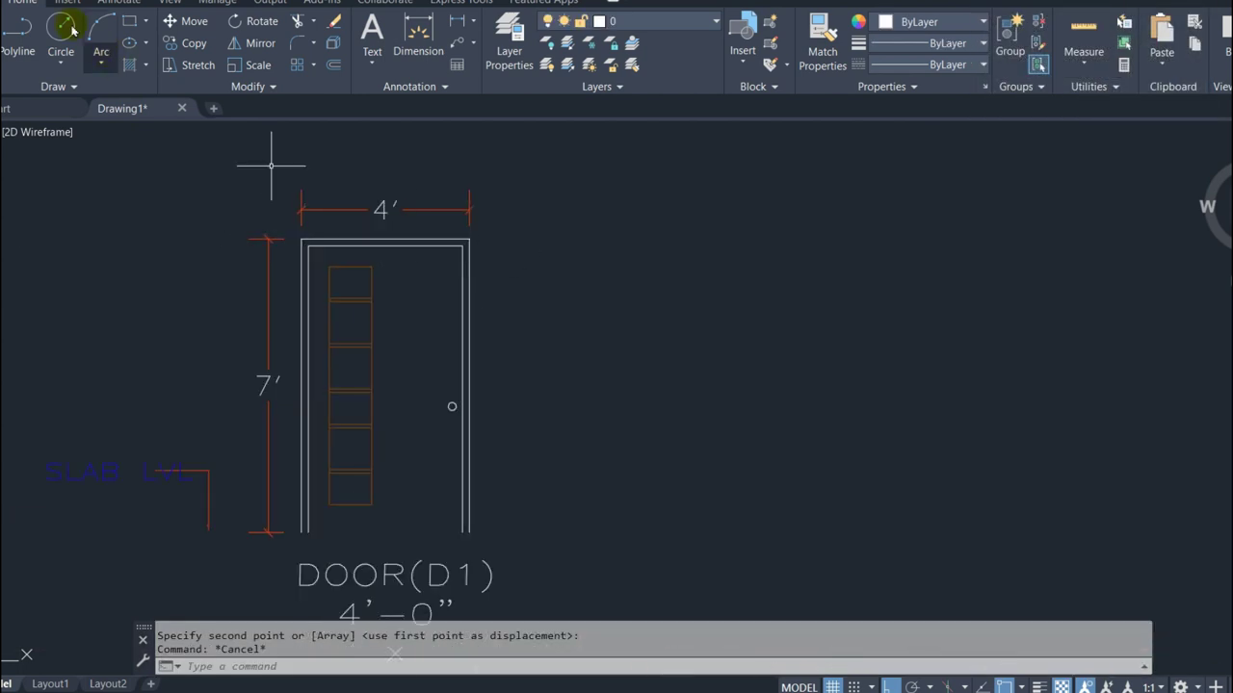
- Draw a 4' horizontal line starting at the copied door D1's top-left corner
click(19, 29)
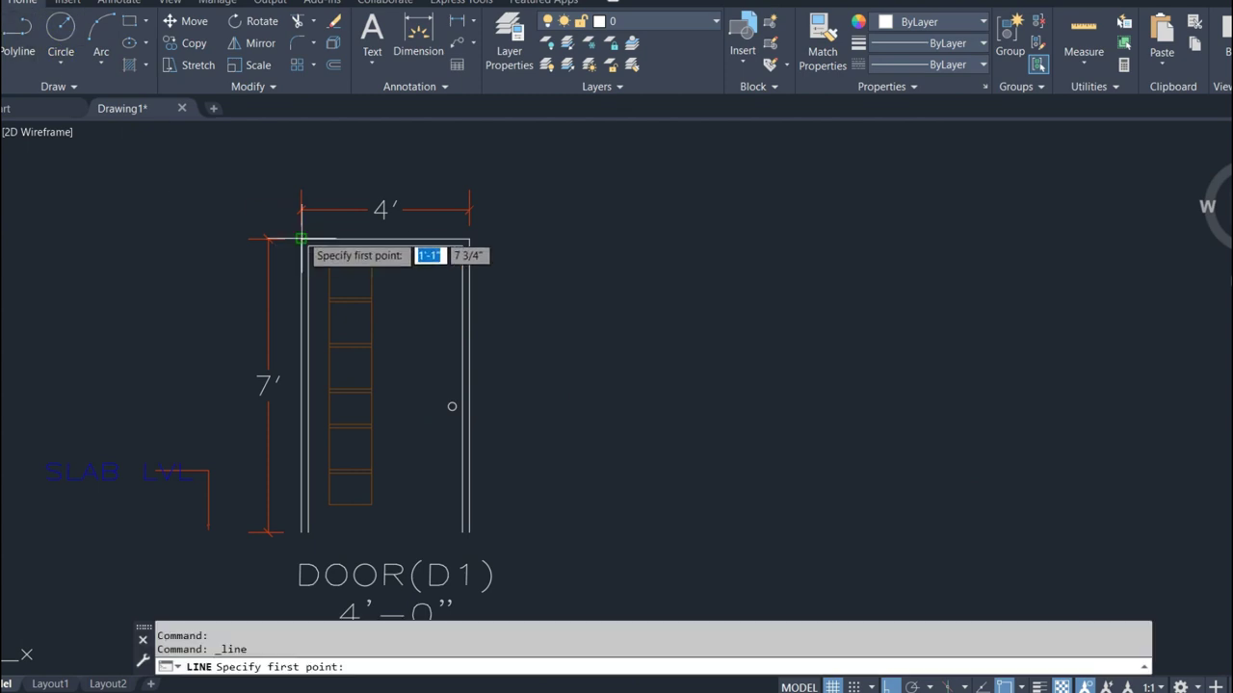
click(302, 238)
scroll(301, 239, down, 2)
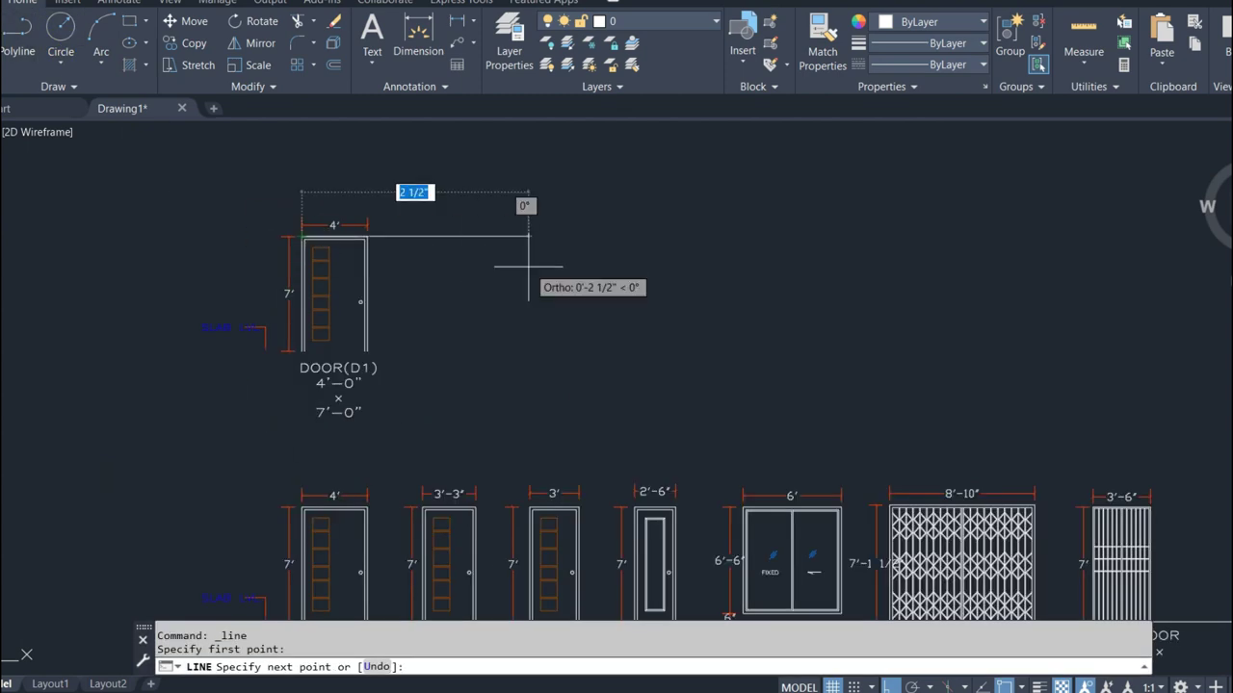
text(4')
key(Return)
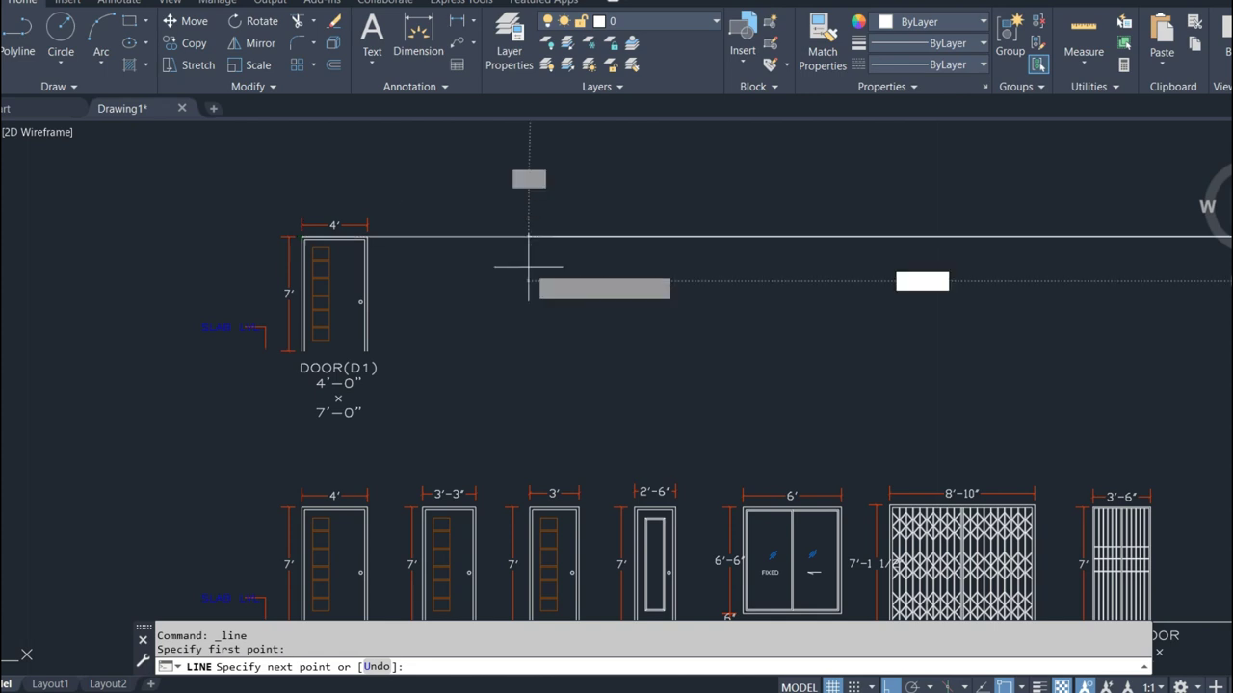
key(Escape)
scroll(527, 267, down, 5)
scroll(527, 267, down, 3)
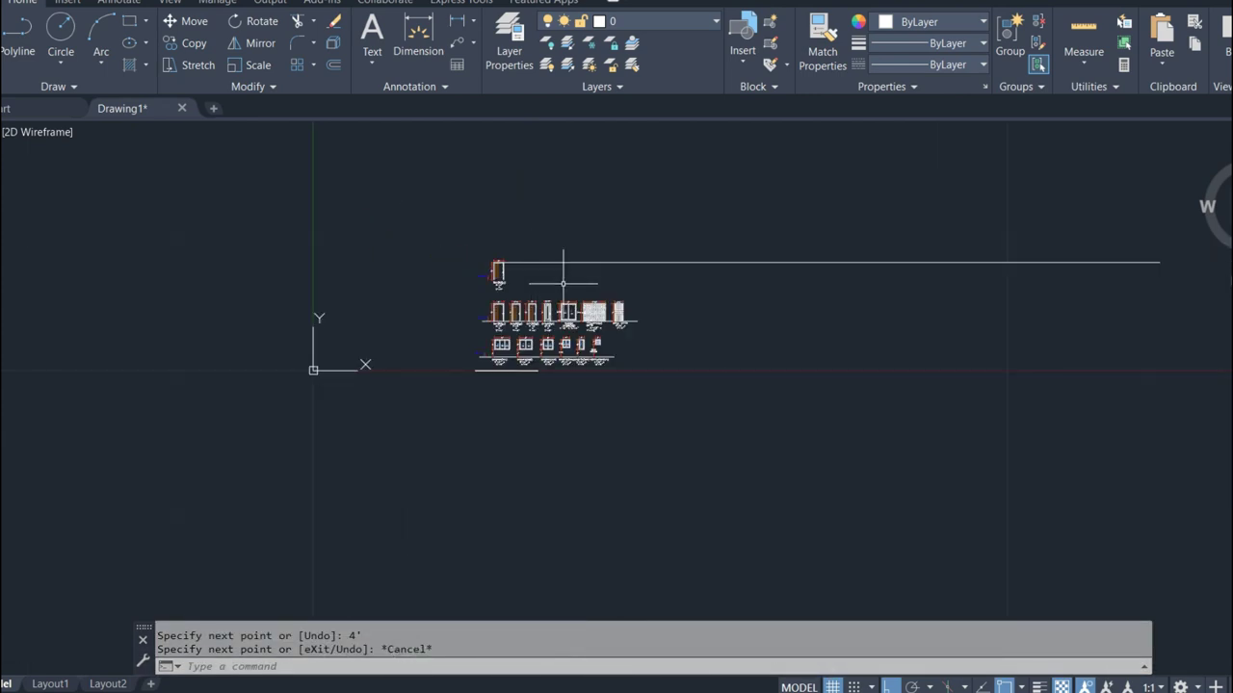
click(356, 164)
- Select the whole sheet and start SCALE with base point at door D1's top-left corner
click(706, 444)
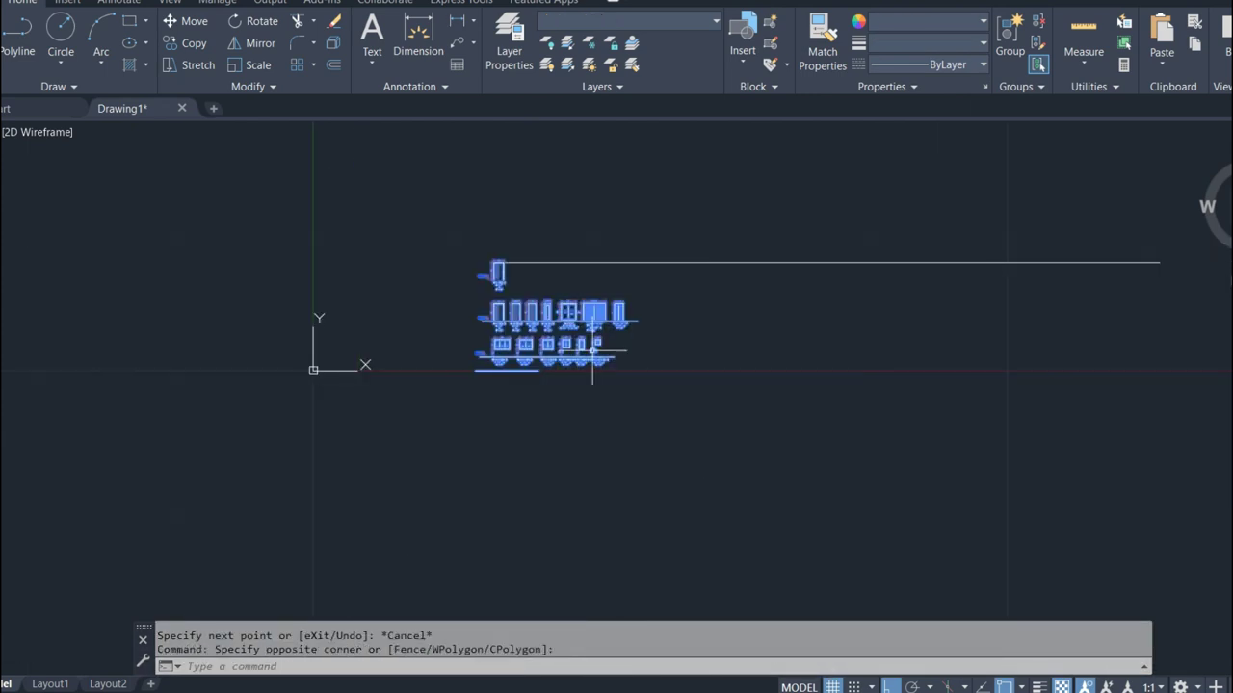
text(sc)
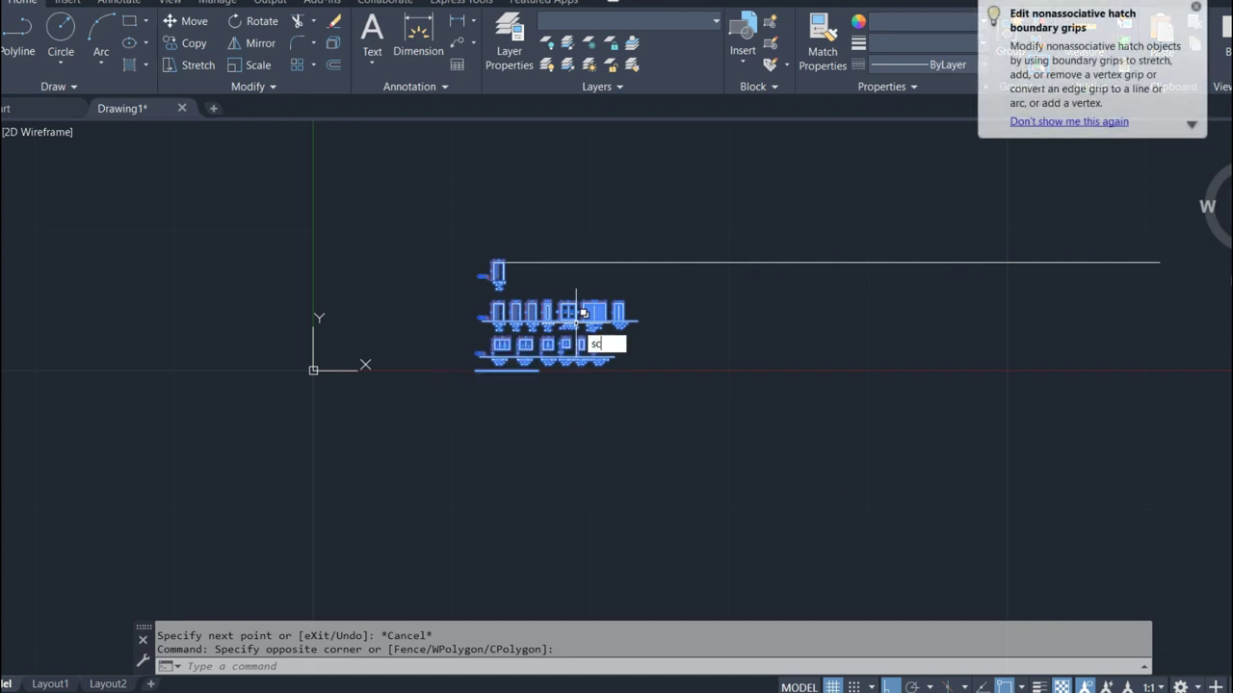
key(Return)
scroll(472, 323, up, 5)
scroll(470, 322, up, 5)
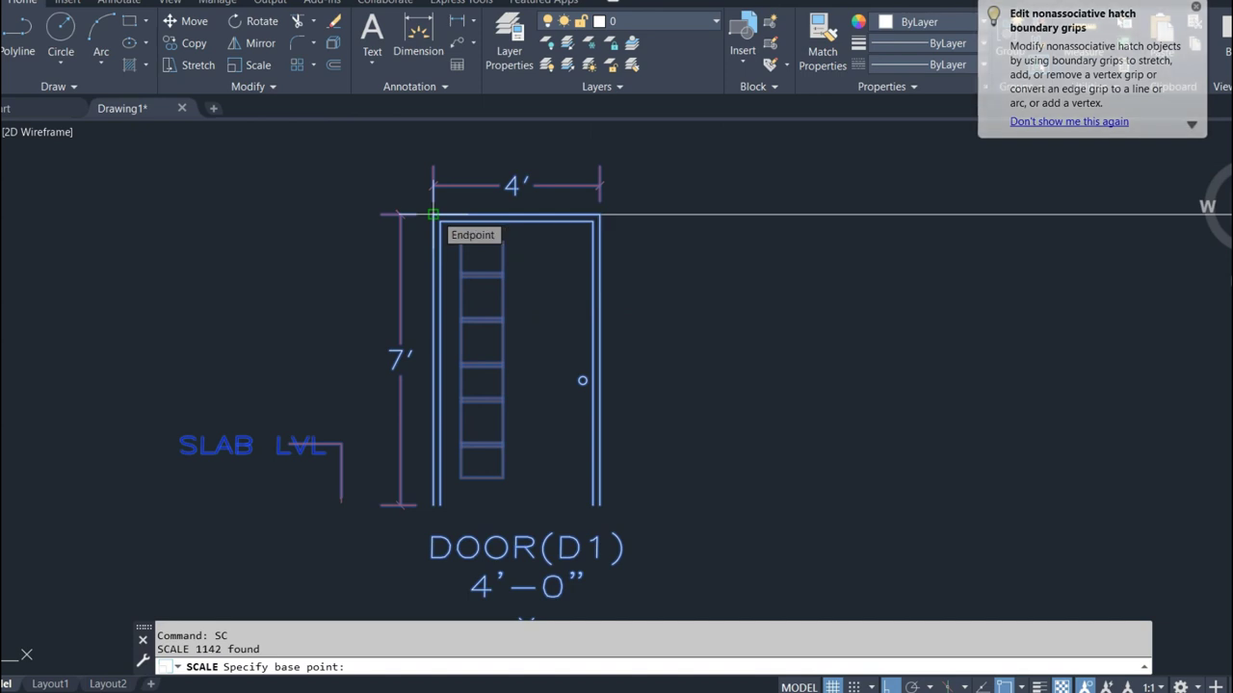
click(433, 214)
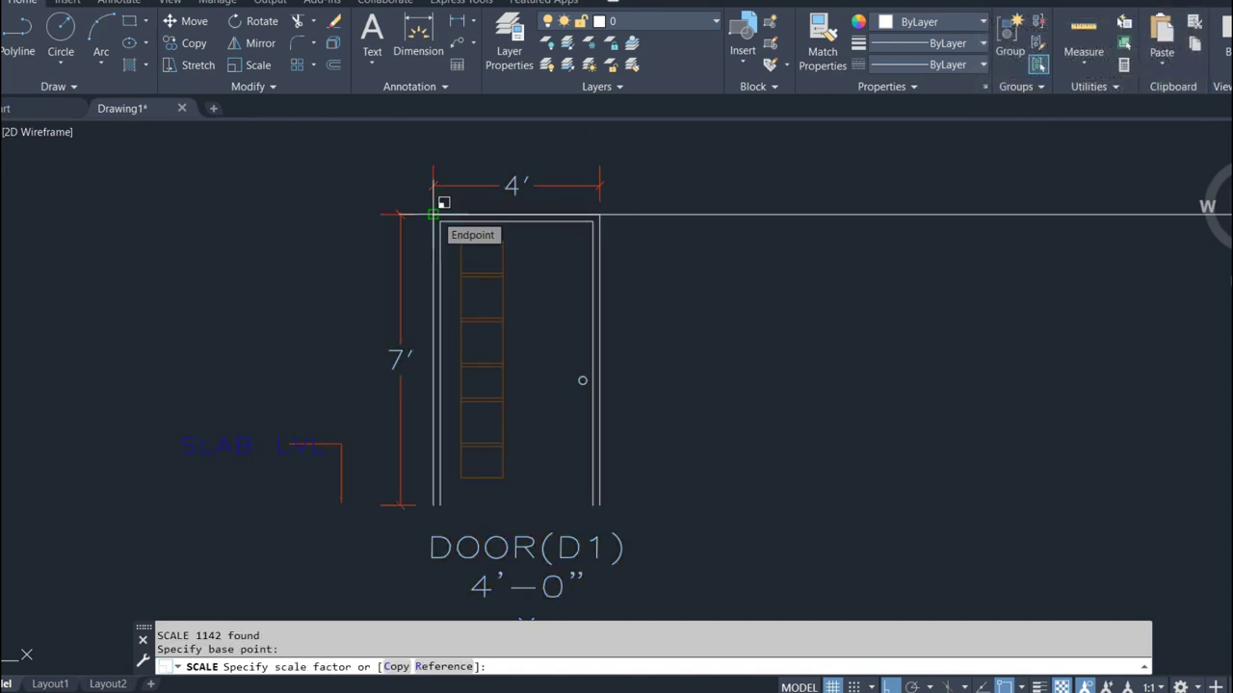
- Scale by Reference, matching door D1's top-edge width to the 4' line's endpoint
text(r)
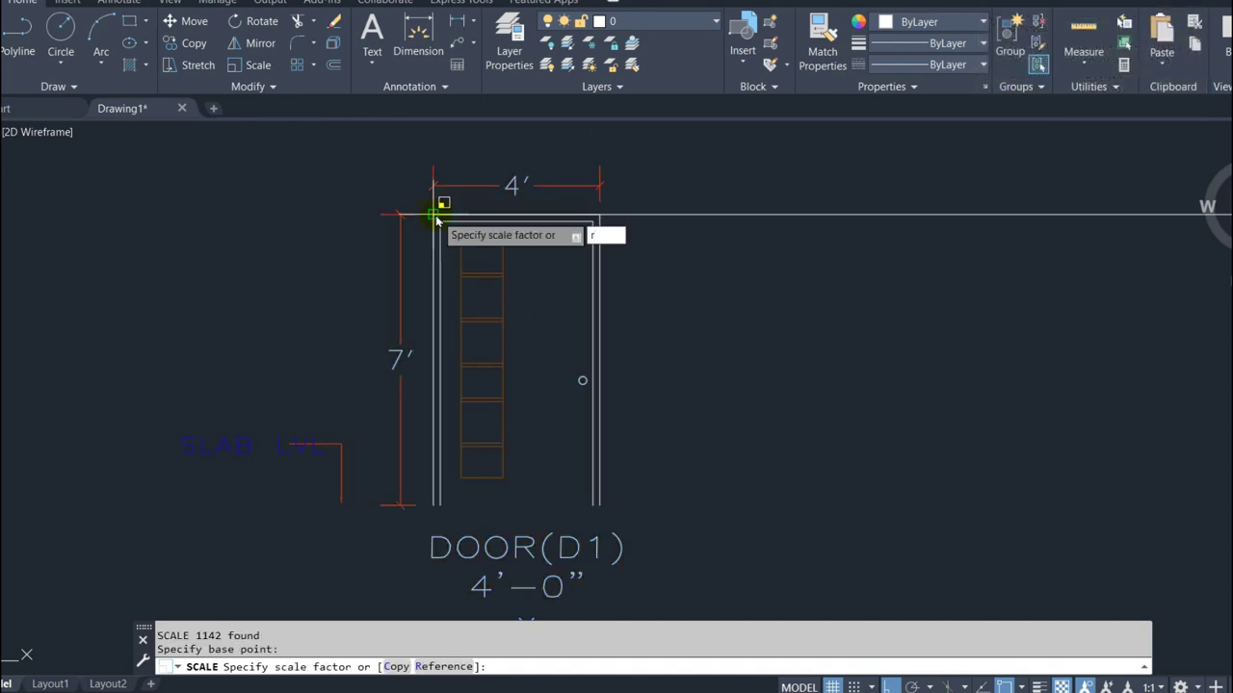
key(Return)
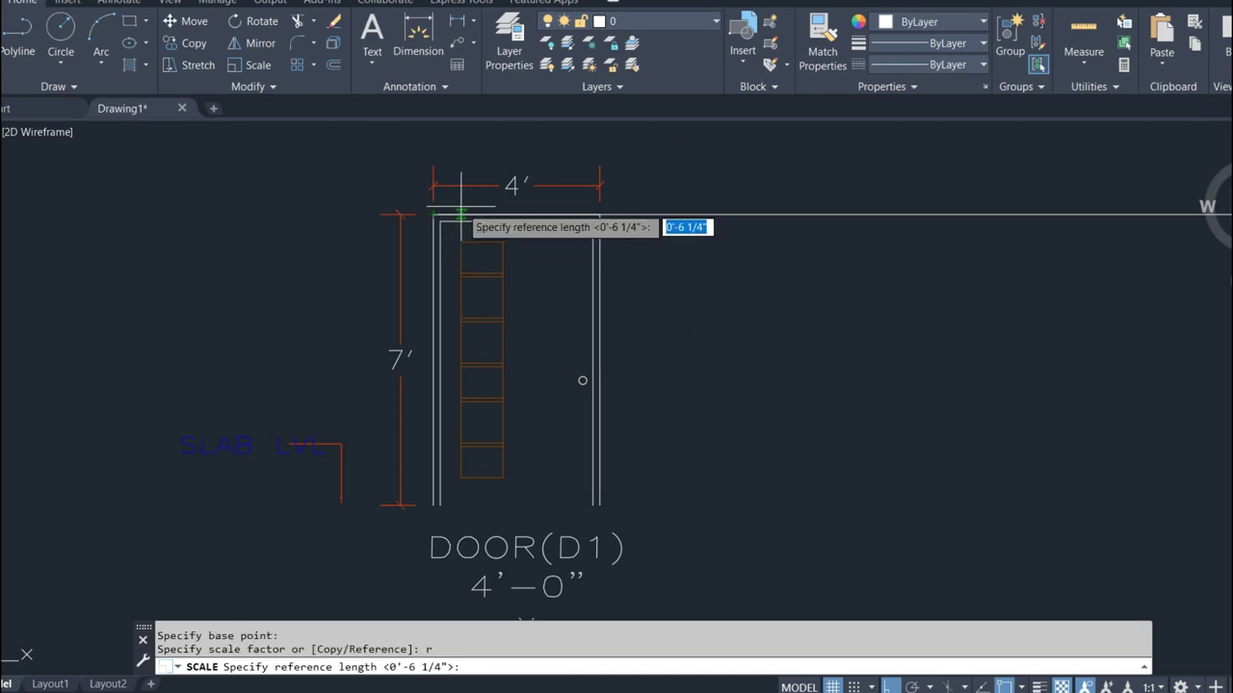
scroll(461, 212, up, 2)
click(416, 220)
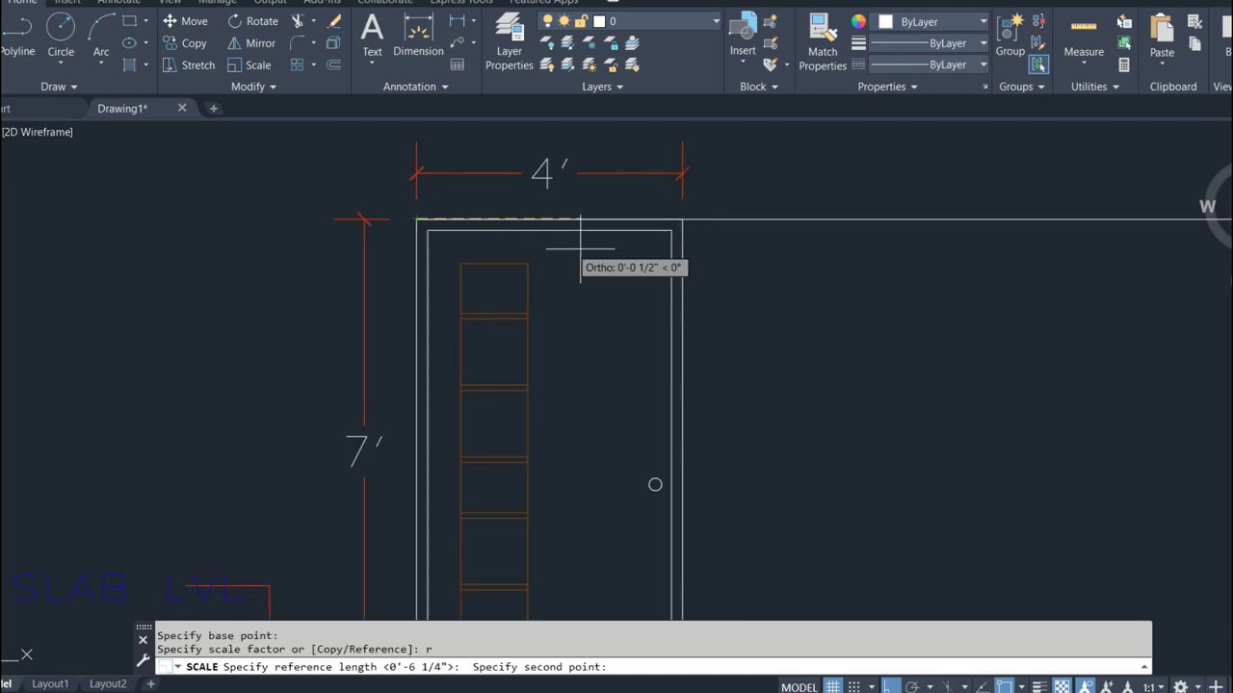
click(681, 220)
scroll(682, 219, down, 5)
scroll(682, 220, down, 3)
scroll(682, 219, down, 3)
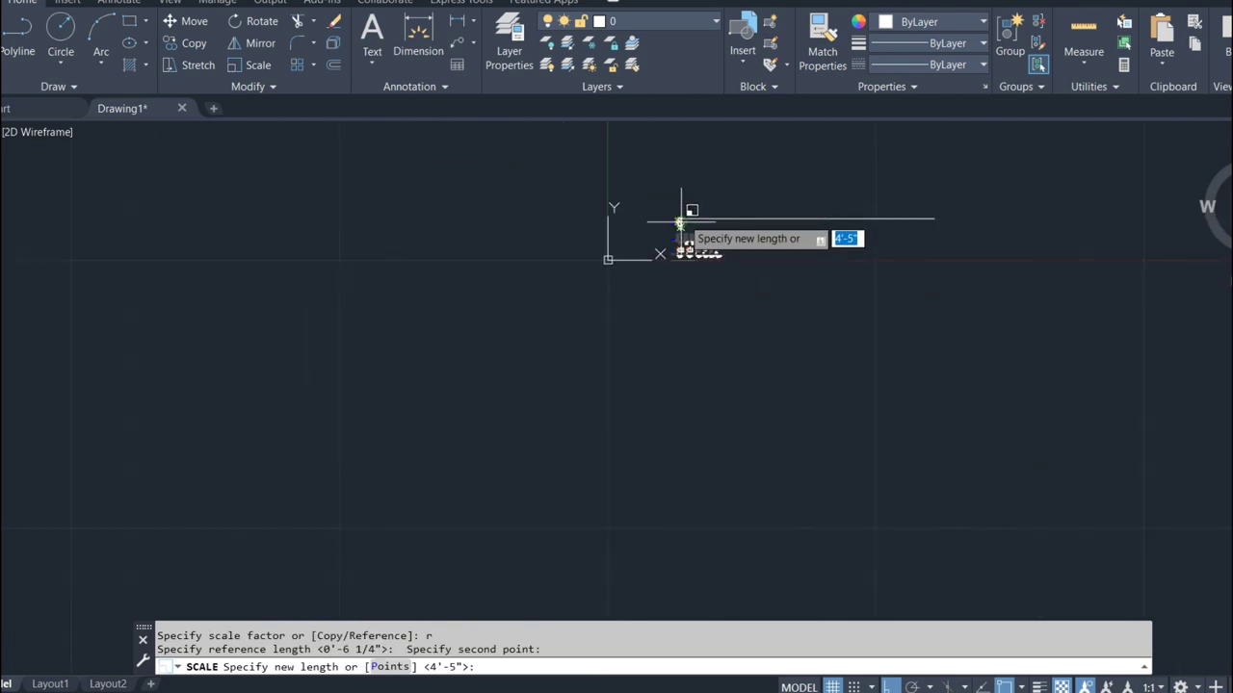
scroll(680, 224, up, 11)
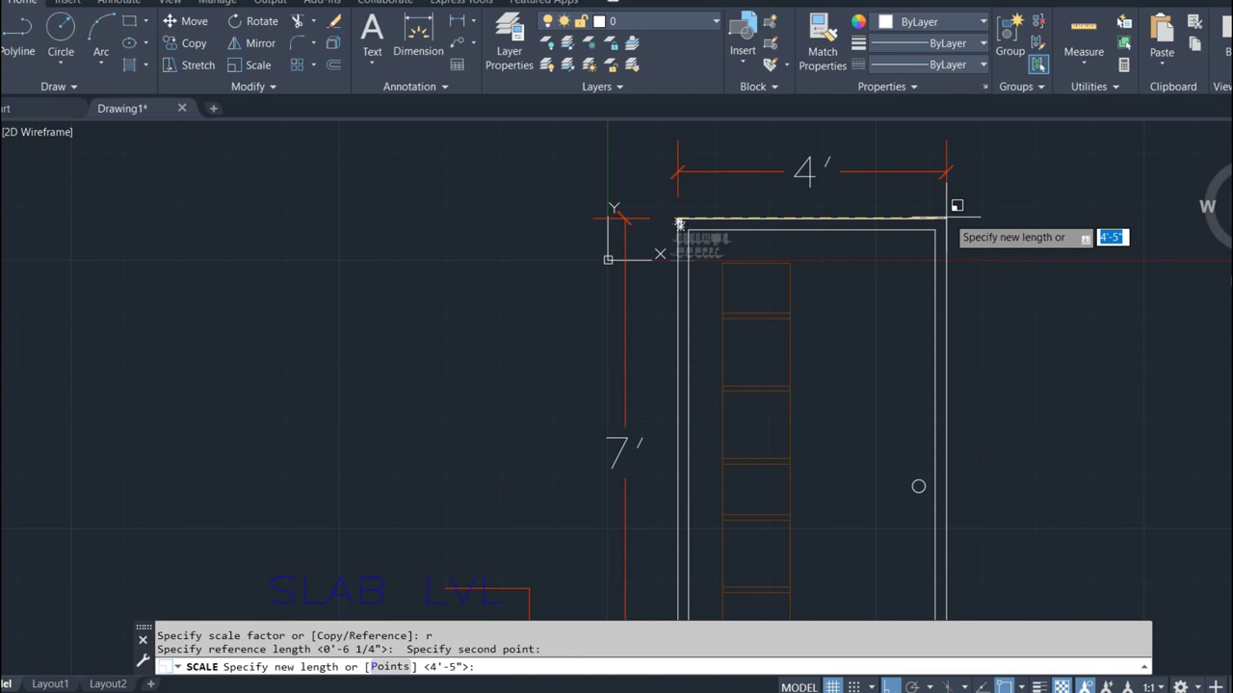
click(945, 205)
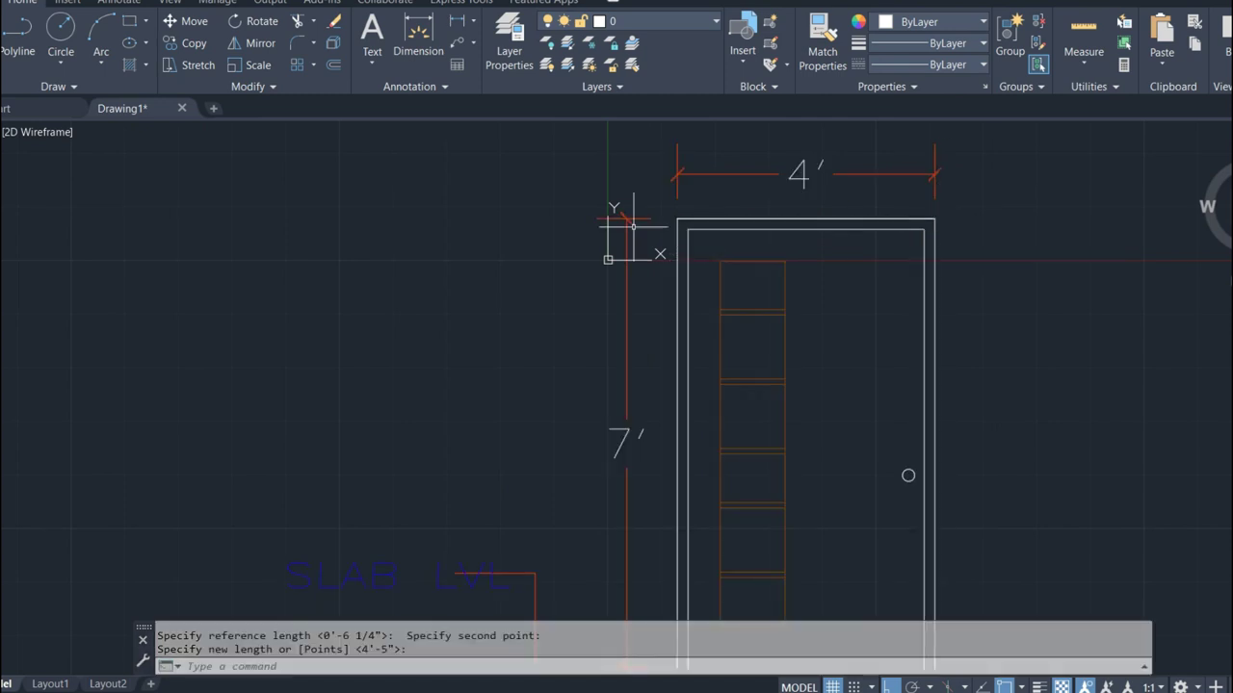
scroll(633, 227, down, 10)
click(558, 190)
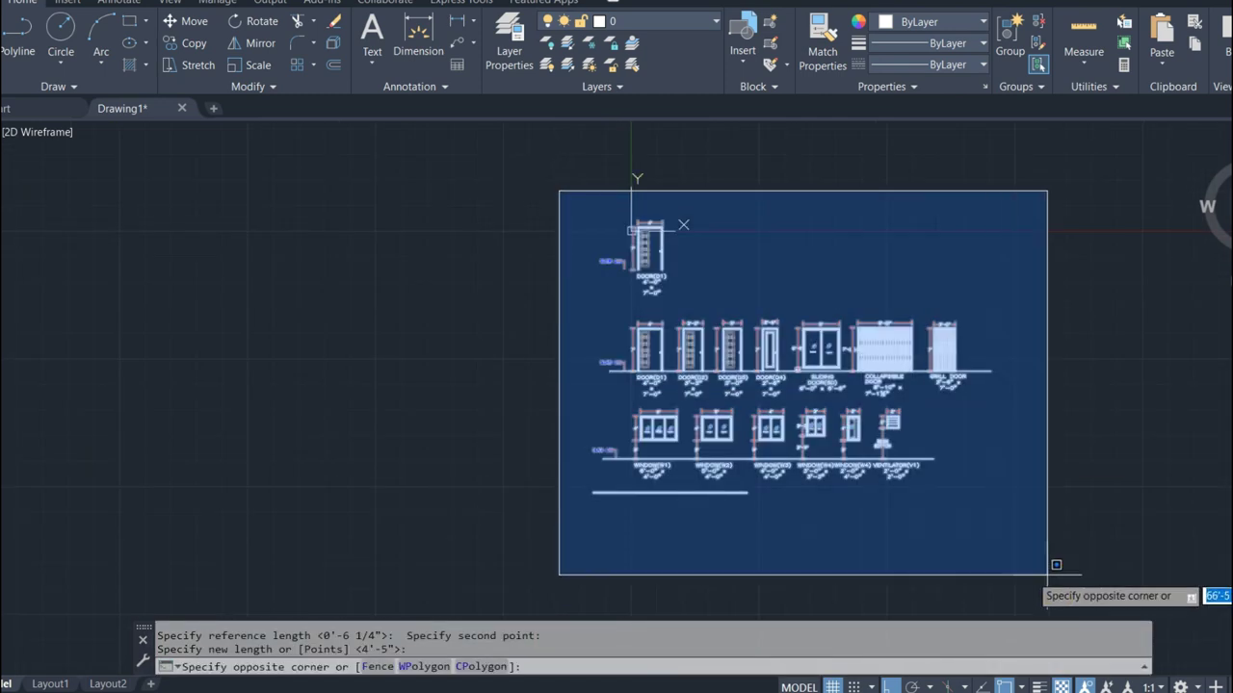
- Select the whole schedule and start a MOVE, then cancel it and clear the selection
click(1050, 570)
text(M)
key(Return)
click(682, 492)
scroll(681, 492, down, 3)
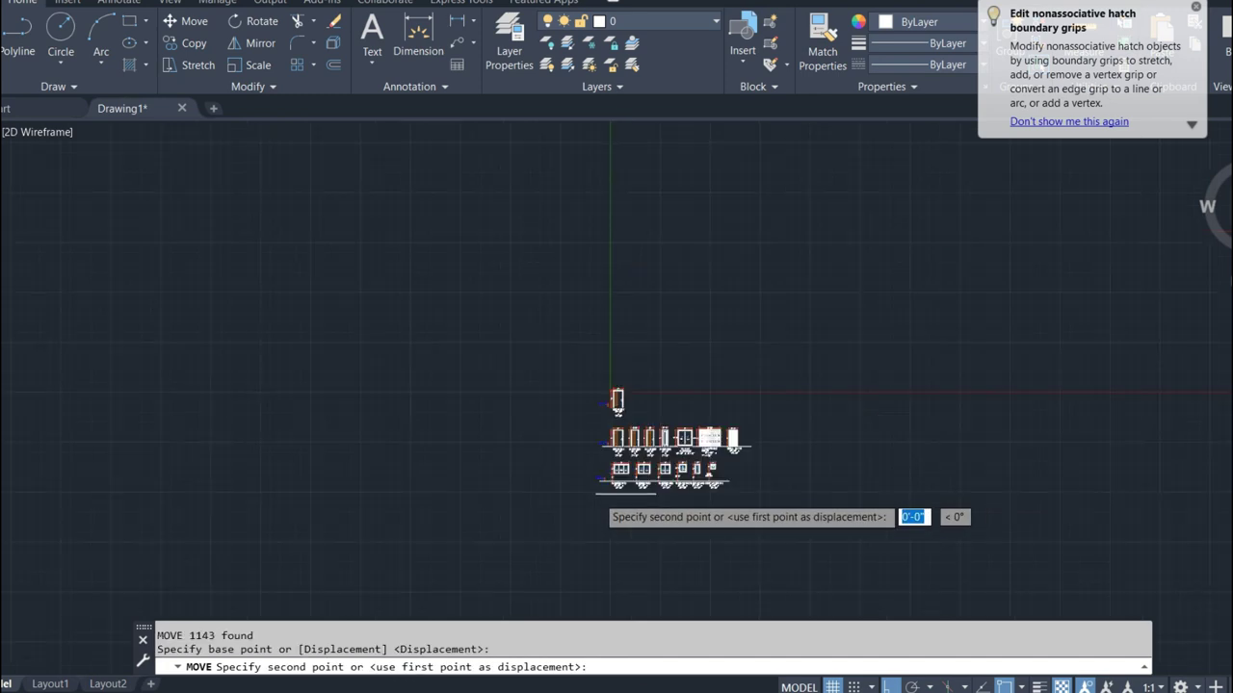
scroll(616, 520, up, 2)
scroll(758, 576, up, 5)
key(F8)
key(Escape)
scroll(633, 501, down, 4)
scroll(784, 302, up, 4)
- Crossing-select the extra door D1 copy above the schedule and delete it
click(785, 313)
click(604, 146)
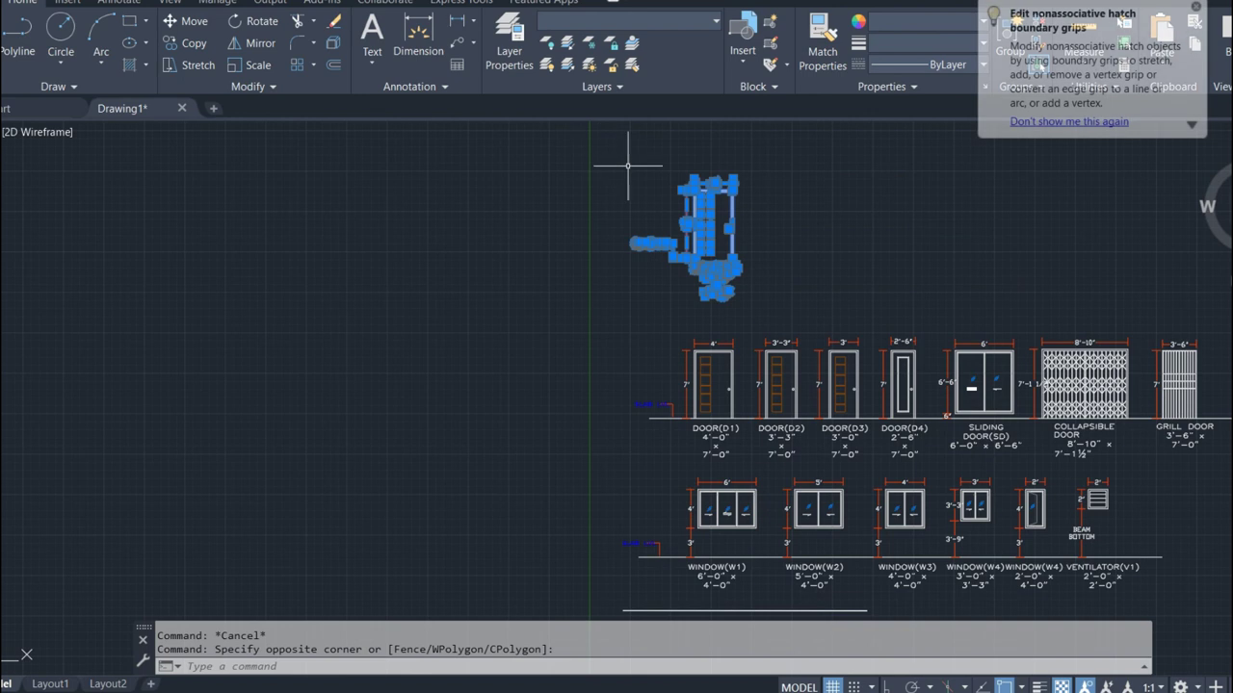
key(Delete)
scroll(780, 334, up, 2)
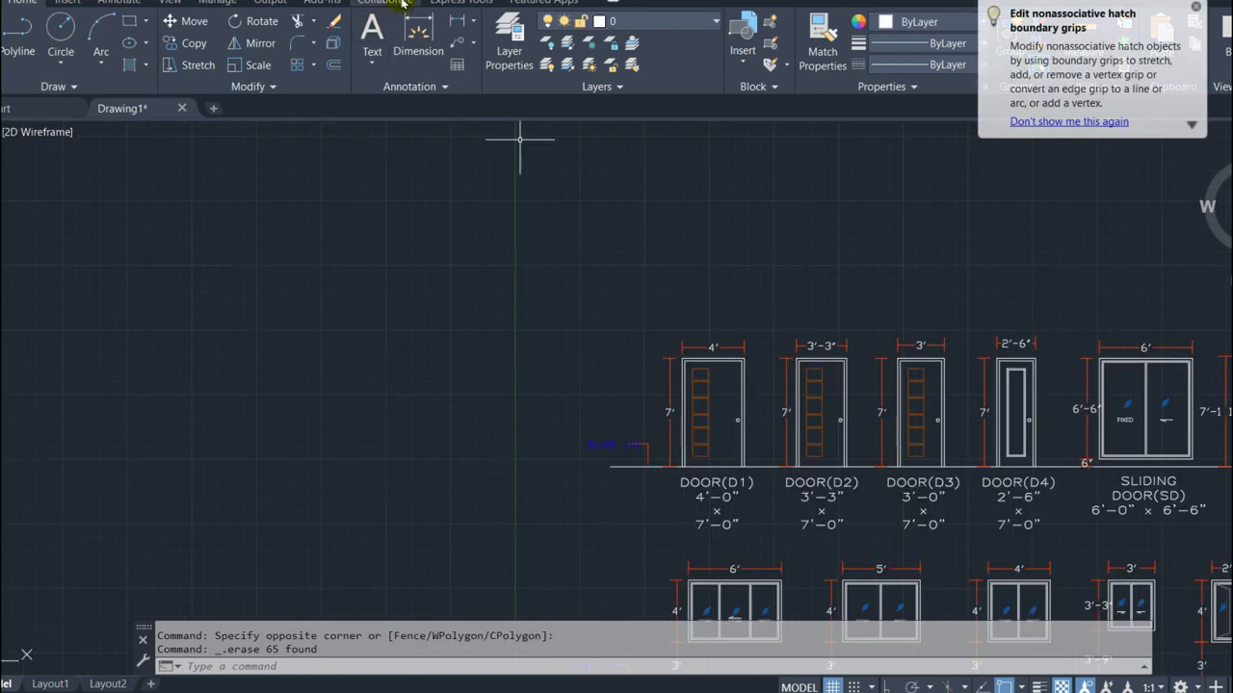
- Dimension door D1's top edge, placing the 4' width dimension above the door
click(418, 38)
scroll(790, 458, up, 2)
scroll(762, 258, down, 2)
click(666, 258)
click(762, 258)
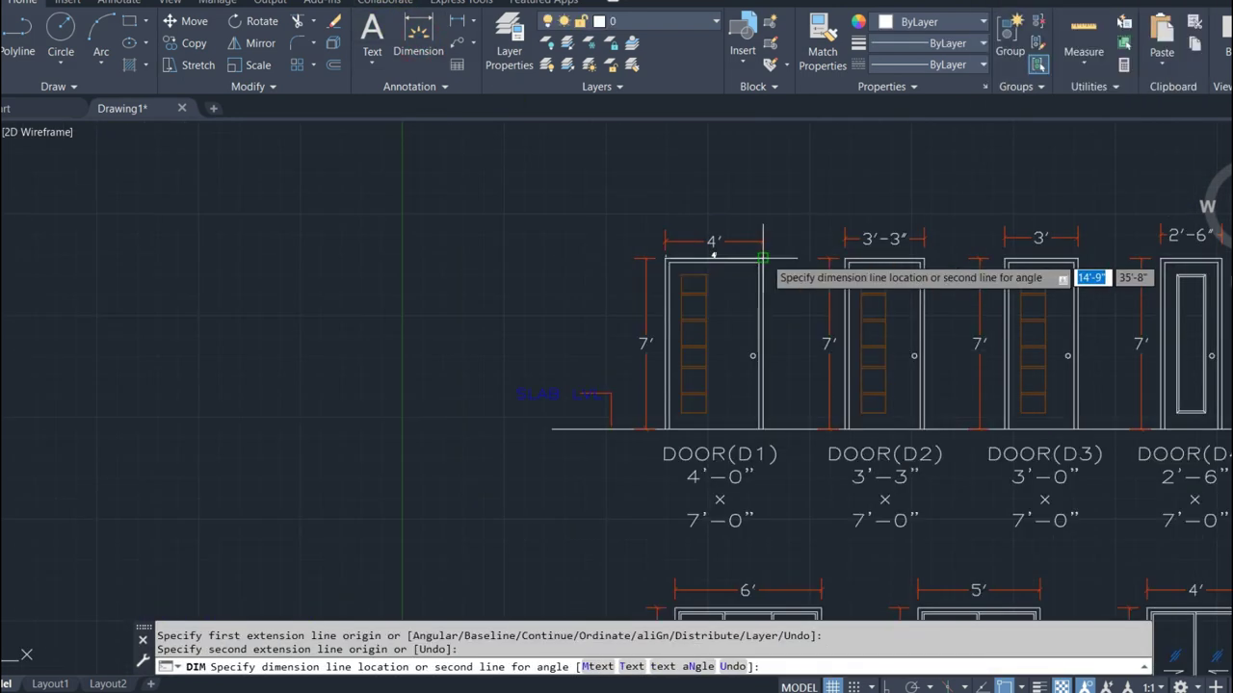
scroll(762, 258, up, 4)
click(765, 206)
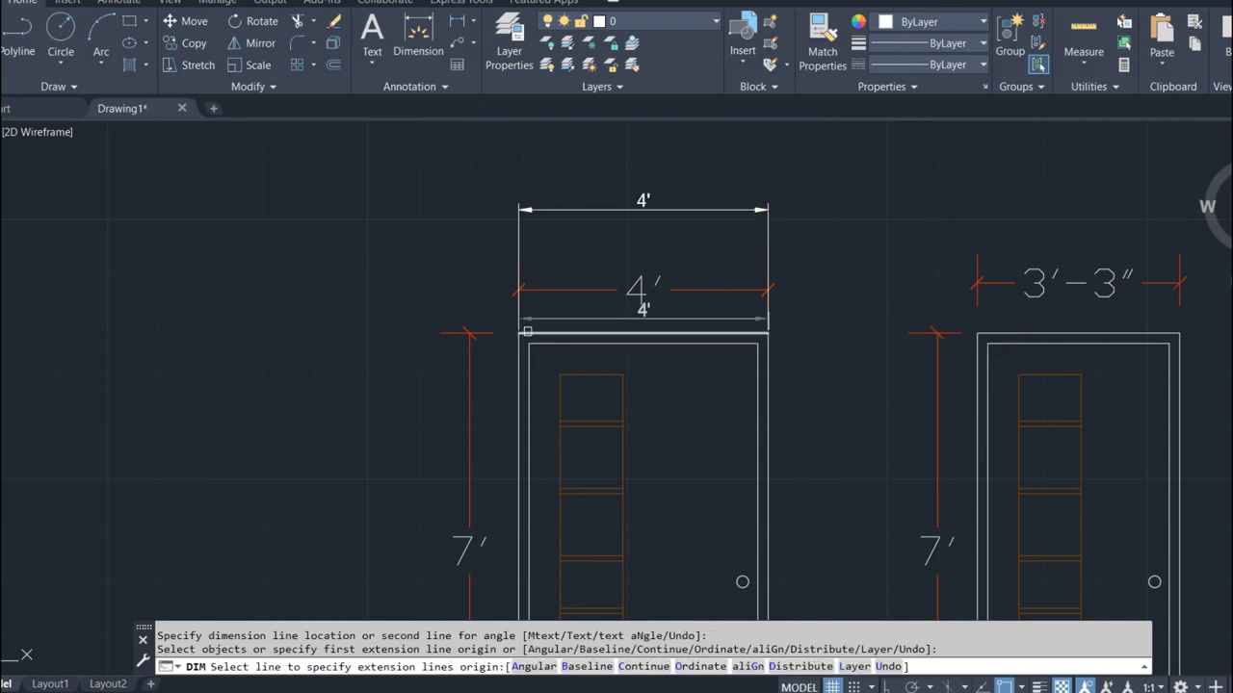
- Add a height dimension on door D1's left side reading 7'
click(521, 334)
scroll(523, 347, down, 3)
scroll(523, 357, up, 4)
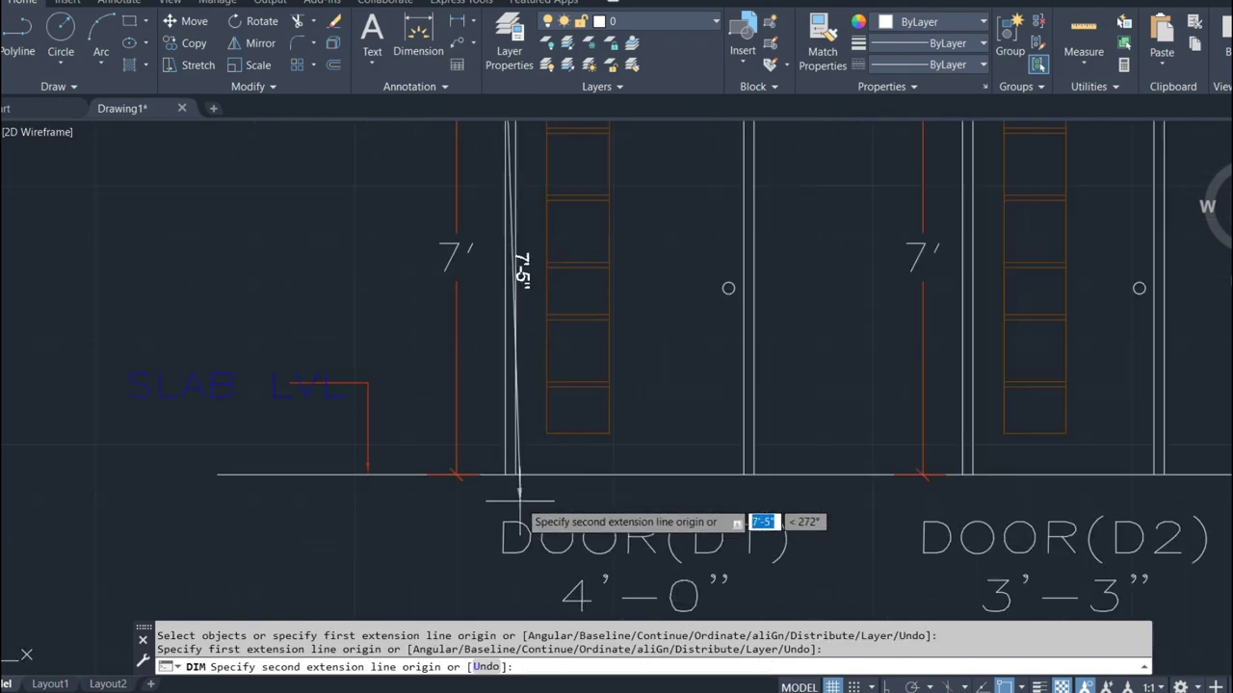
click(505, 474)
scroll(504, 474, down, 3)
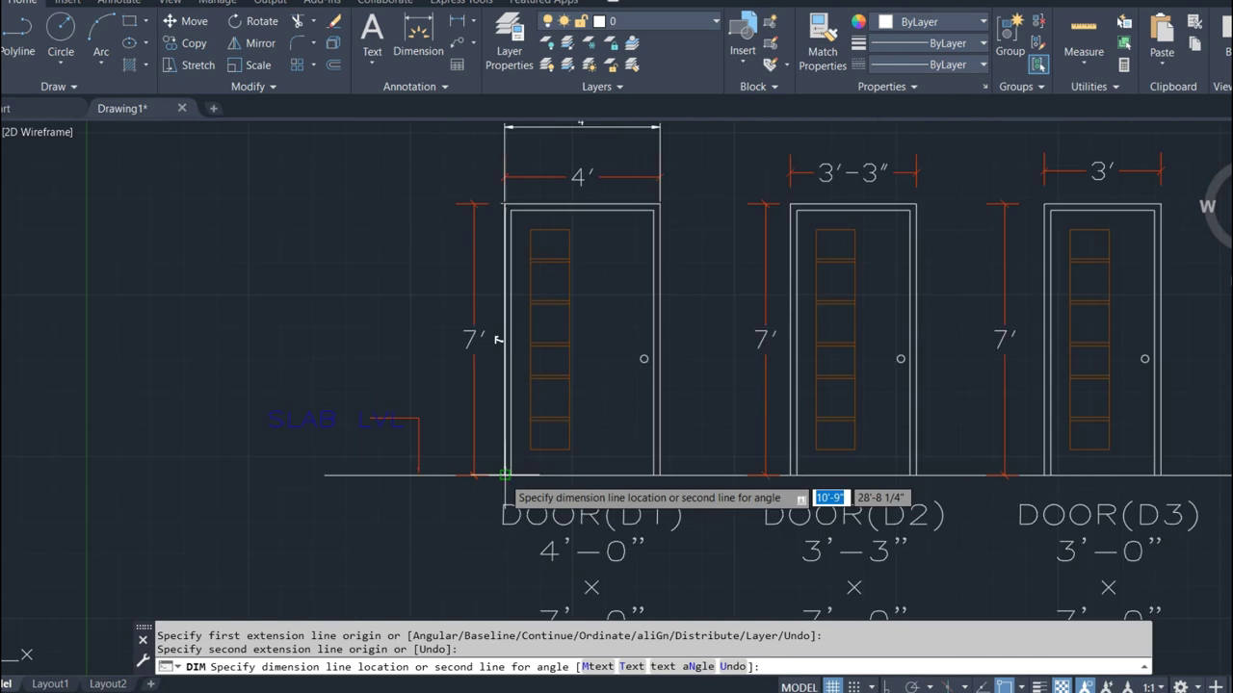
click(414, 443)
key(Escape)
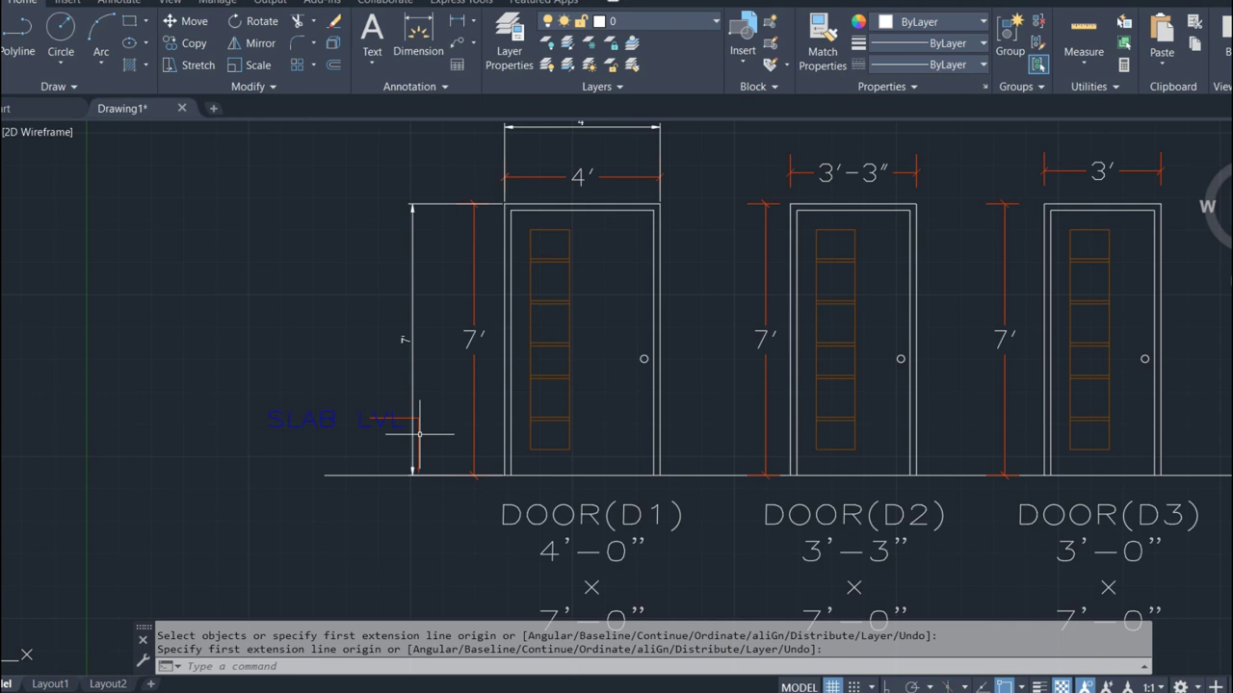
scroll(420, 434, down, 3)
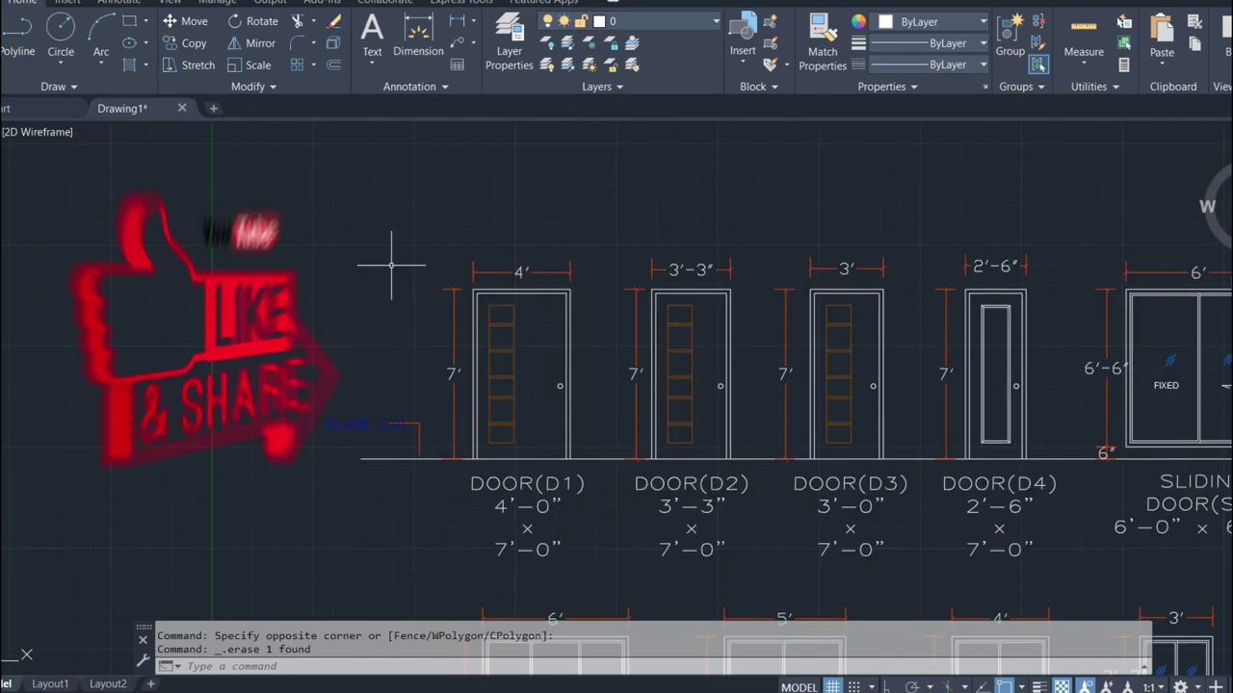